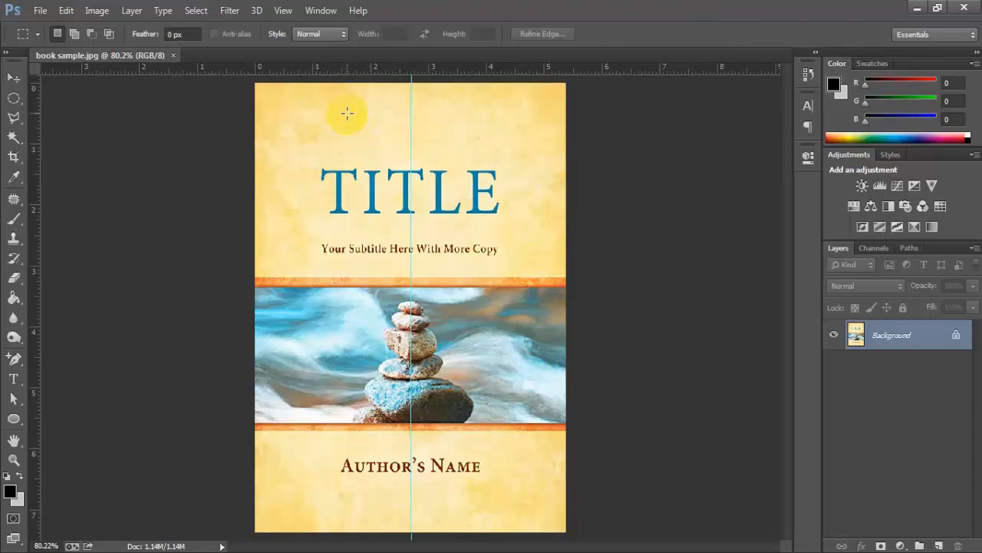
- Place a horizontal guide halfway down the book cover, at about 3.7 inches, crossing the vertical centre guide
{"action": "left_click", "coordinate": [644, 480]}
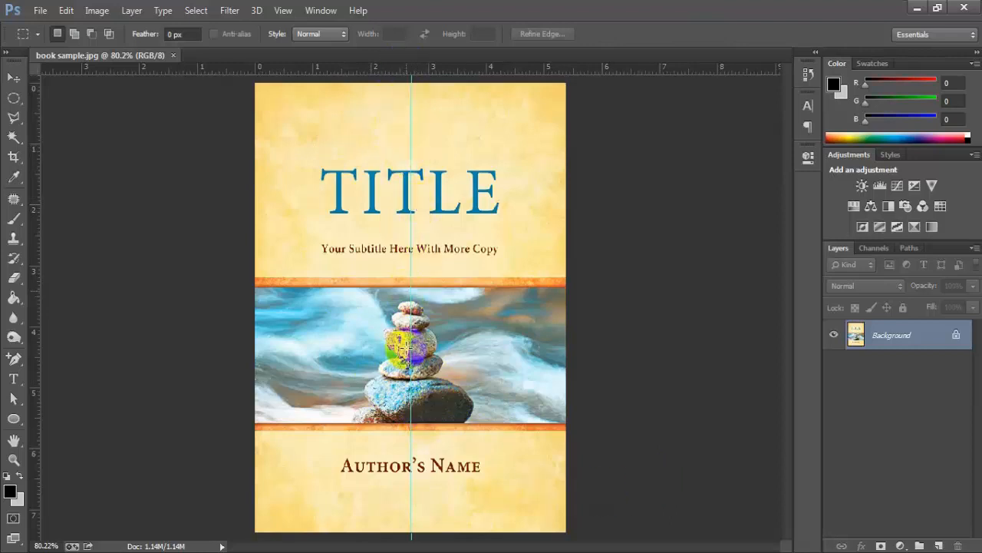
{"action": "left_click", "coordinate": [13, 77]}
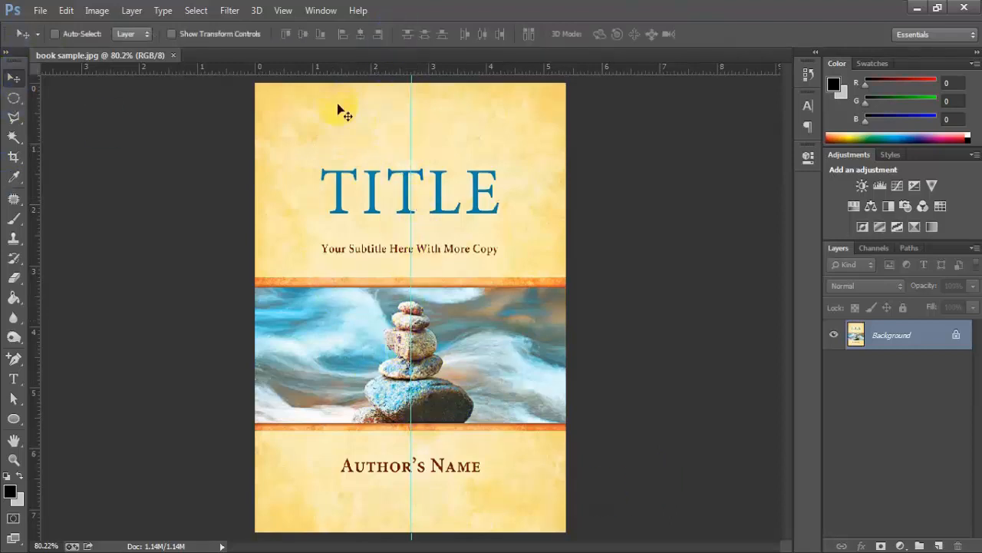
{"action": "left_click_drag", "start_coordinate": [411, 235], "coordinate": [411, 264]}
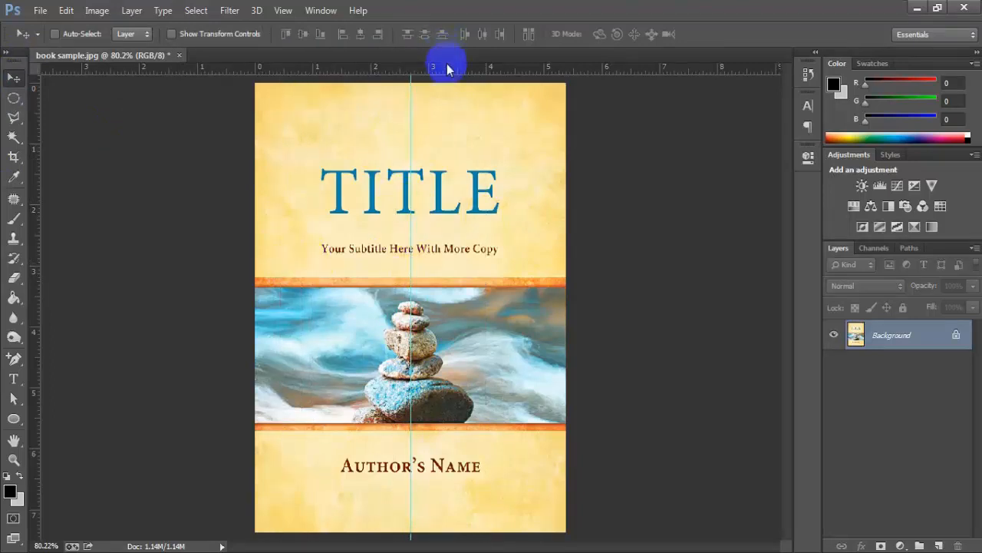
{"action": "left_click_drag", "start_coordinate": [447, 146], "coordinate": [532, 307]}
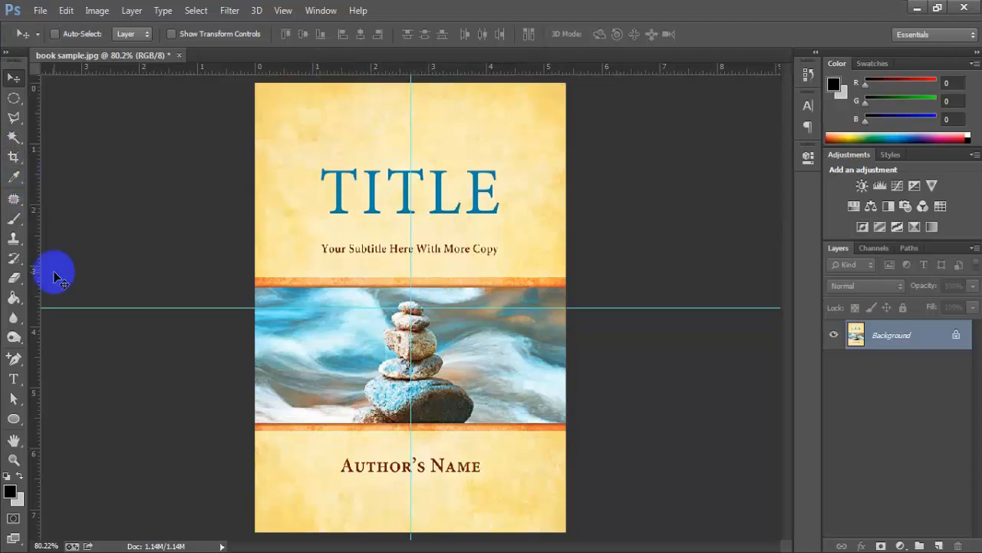
- Check the image size in centimetres, millimetres and pixels, and close the dialog without applying anything
{"action": "left_click", "coordinate": [95, 10]}
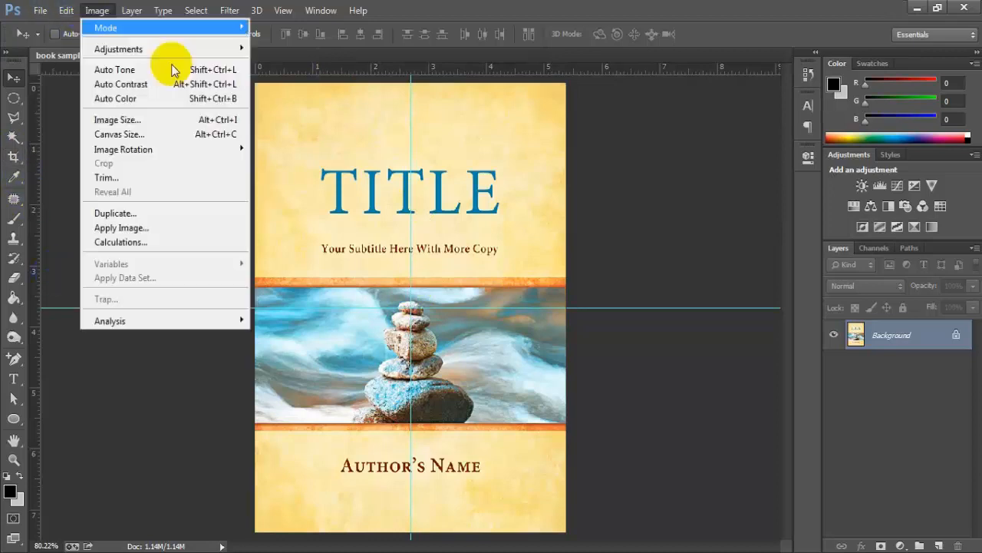
{"action": "left_click", "coordinate": [164, 121]}
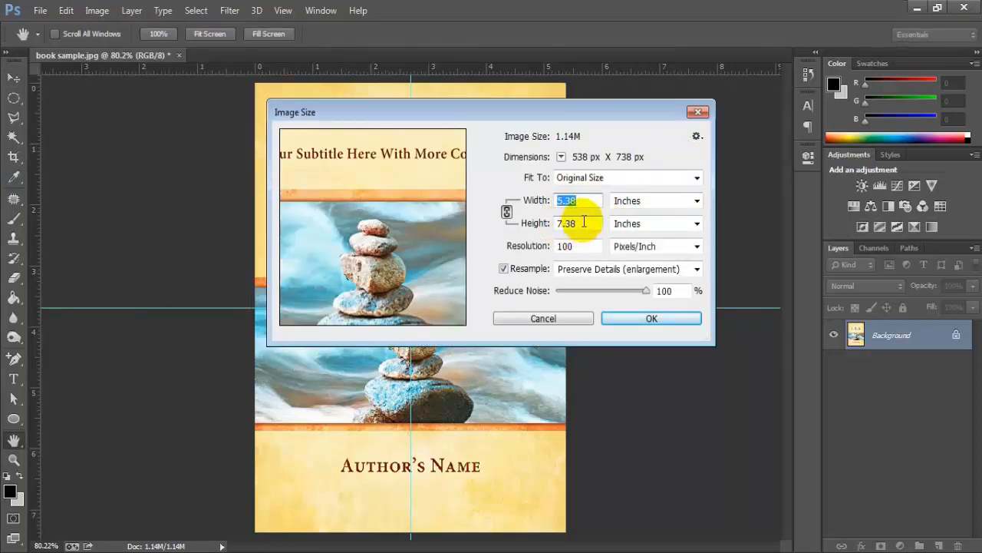
{"action": "left_click", "coordinate": [659, 202]}
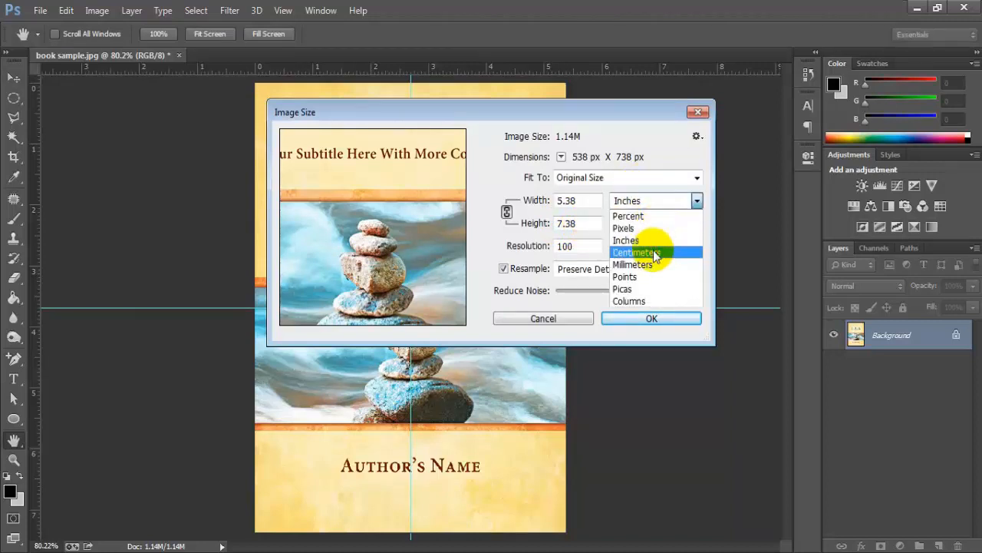
{"action": "left_click", "coordinate": [656, 256]}
{"action": "left_click", "coordinate": [648, 204]}
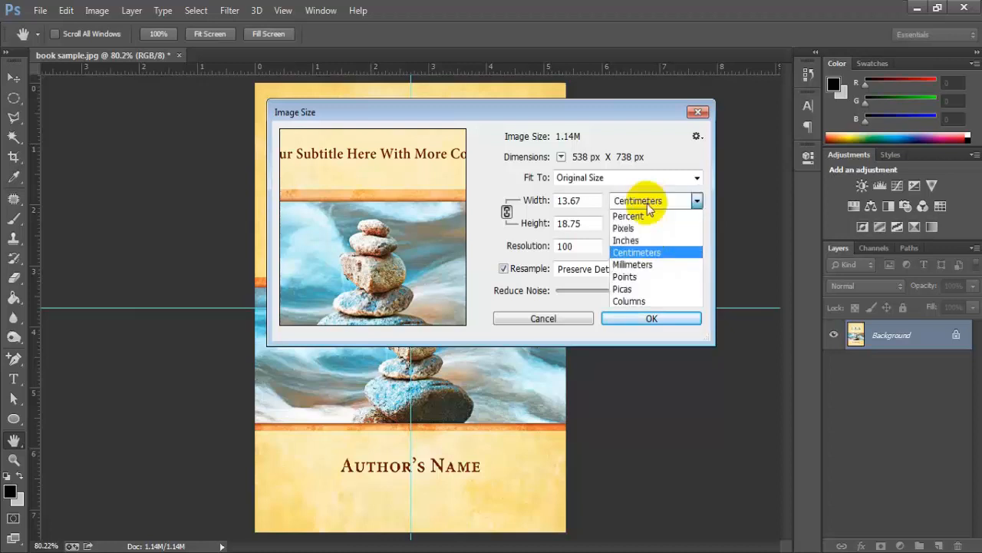
{"action": "left_click", "coordinate": [656, 265]}
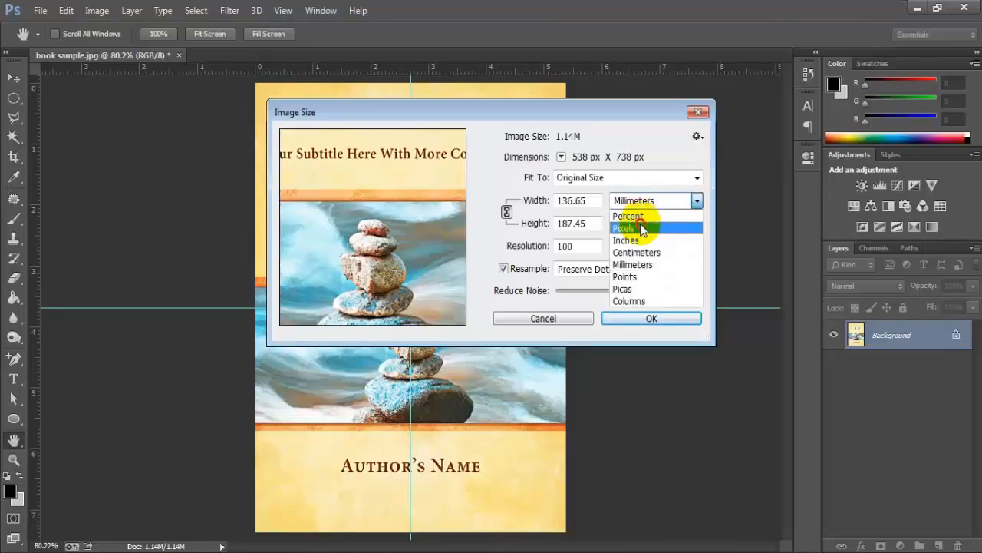
{"action": "left_click", "coordinate": [642, 229]}
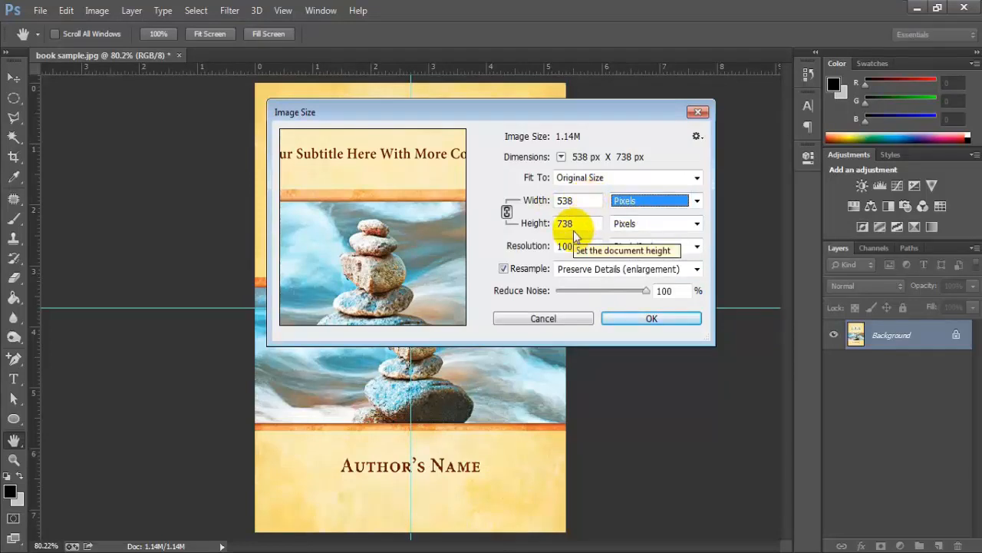
{"action": "left_click", "coordinate": [697, 112]}
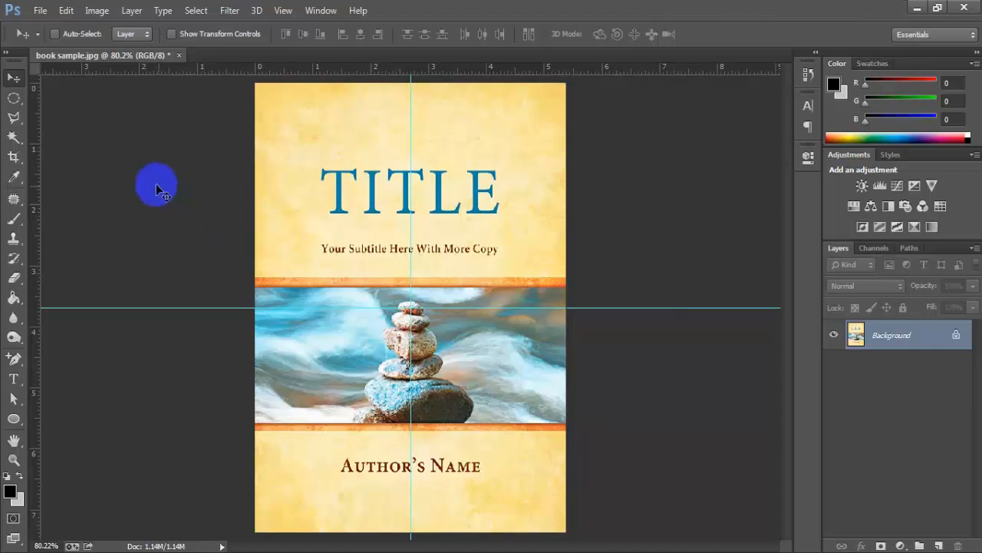
- Activate the Rectangular Marquee tool and set its style to Fixed Size
{"action": "left_click", "coordinate": [13, 98]}
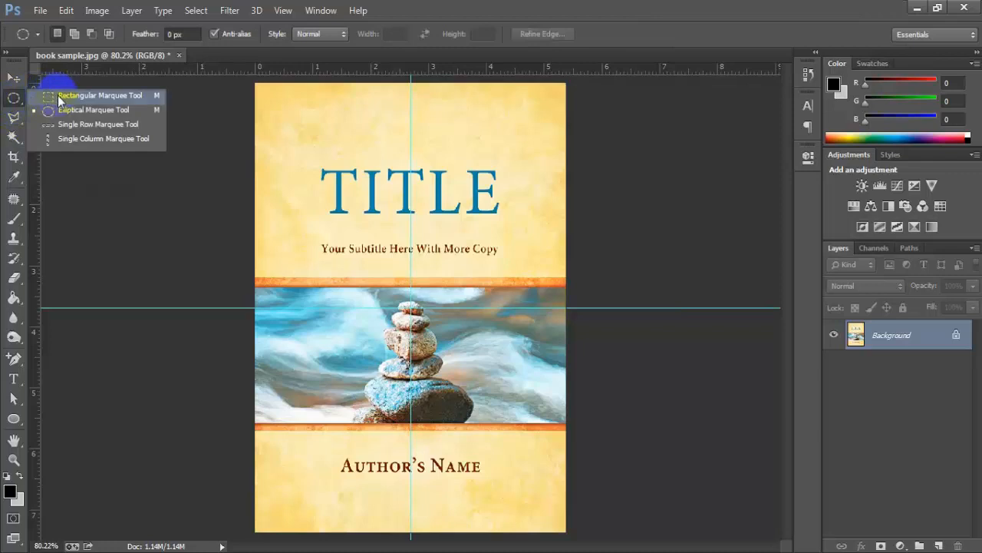
{"action": "left_click", "coordinate": [61, 96]}
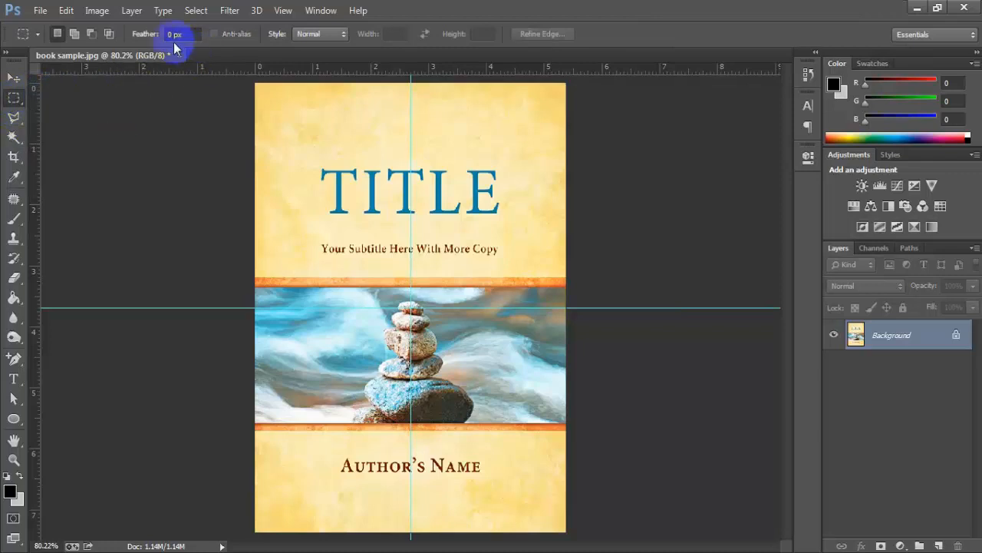
{"action": "left_click", "coordinate": [321, 33]}
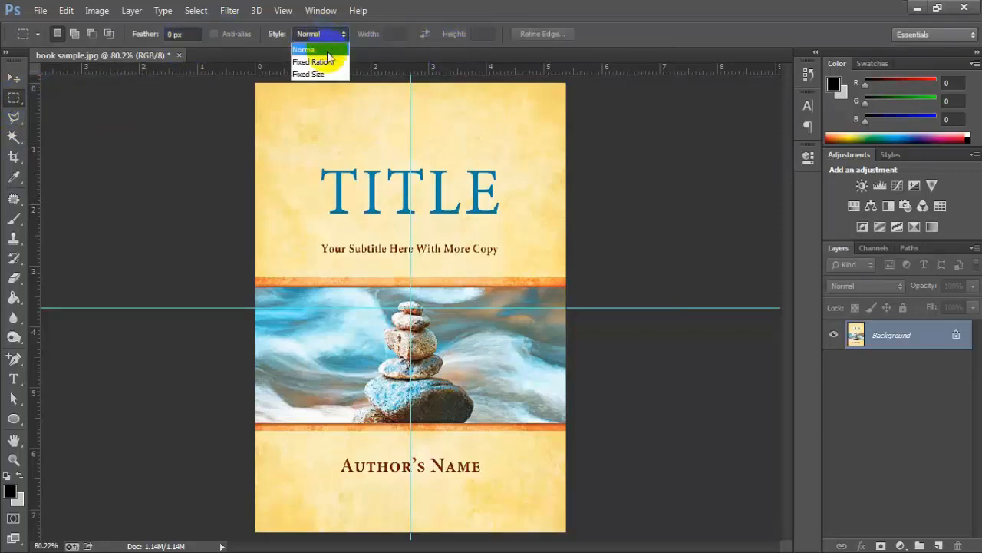
{"action": "left_click", "coordinate": [326, 75]}
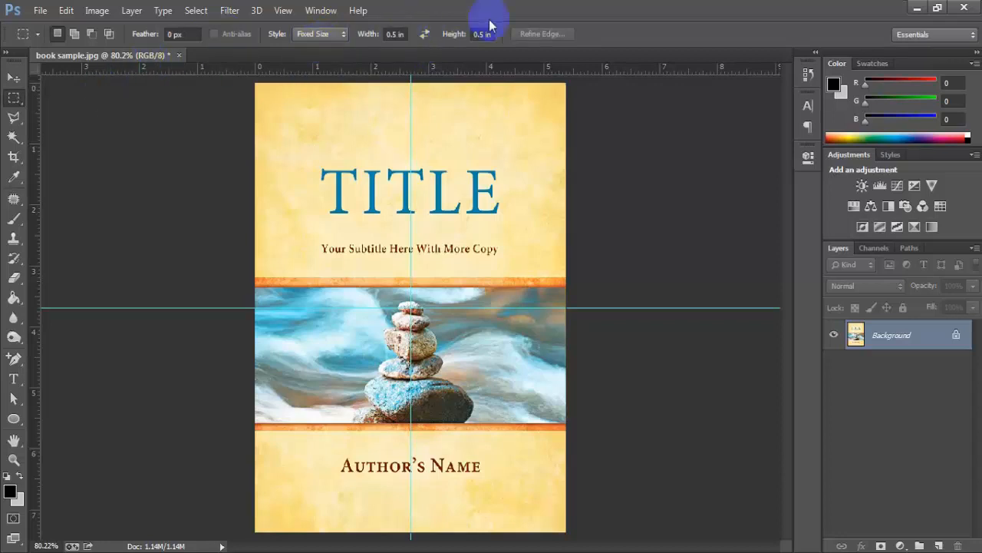
{"action": "left_click", "coordinate": [380, 35]}
{"action": "left_click", "coordinate": [396, 34]}
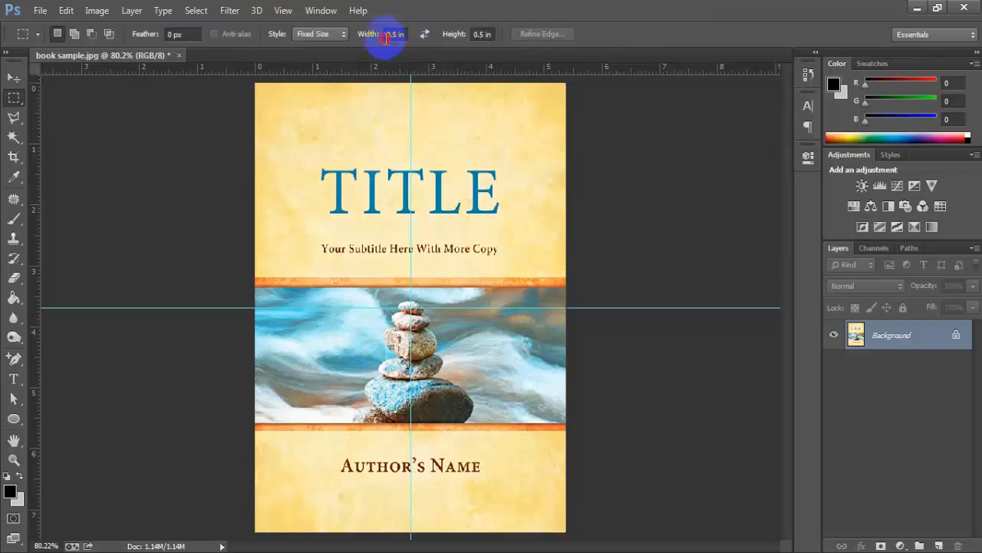
{"action": "left_click", "coordinate": [396, 34]}
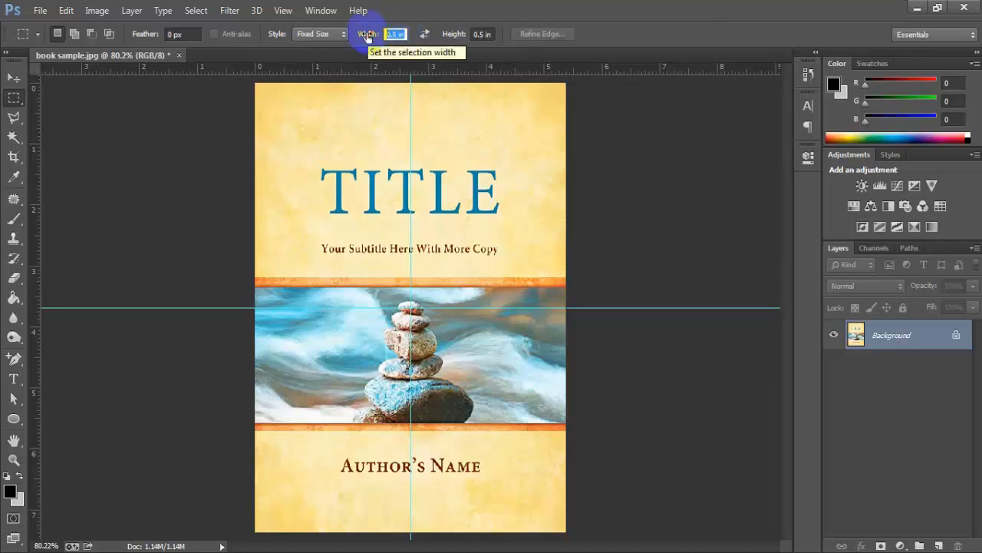
{"action": "type", "text": "6in"}
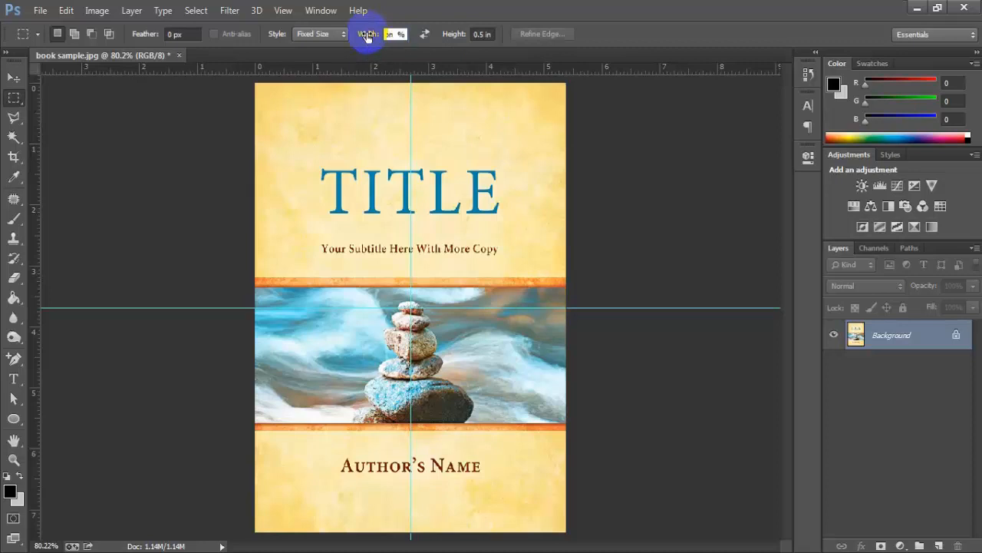
{"action": "left_click", "coordinate": [397, 34]}
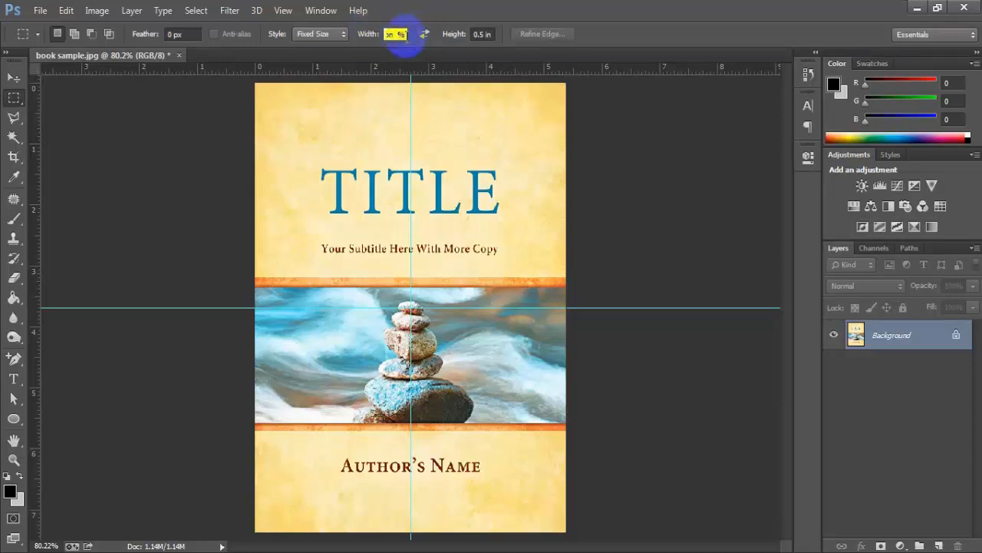
{"action": "key", "text": "ctrl+a"}
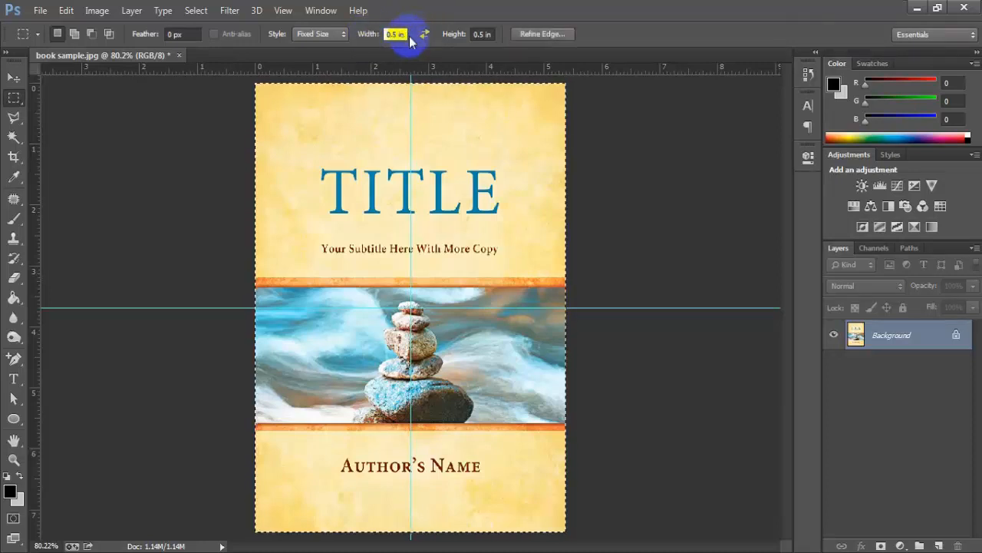
{"action": "left_click", "coordinate": [366, 36]}
{"action": "left_click", "coordinate": [395, 33]}
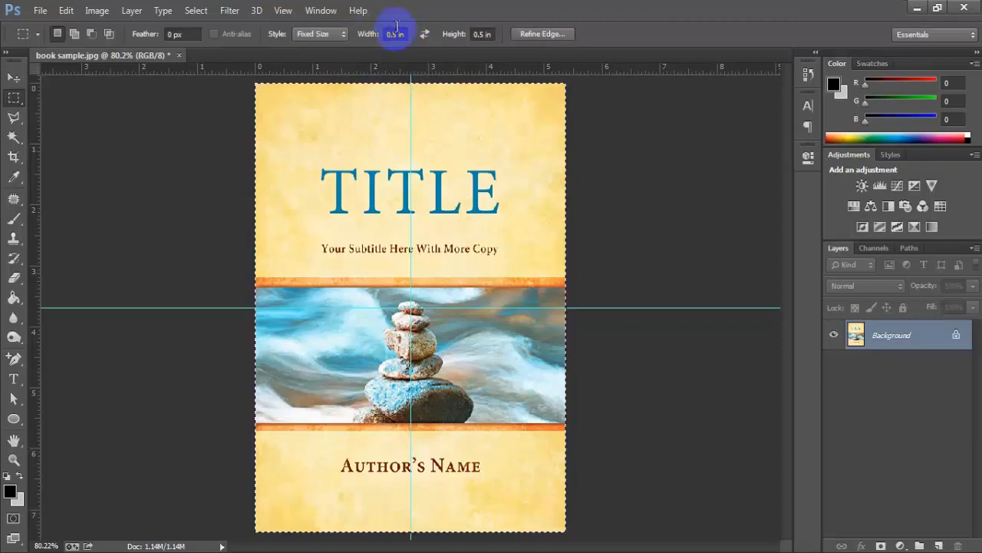
{"action": "key", "text": "ctrl+d"}
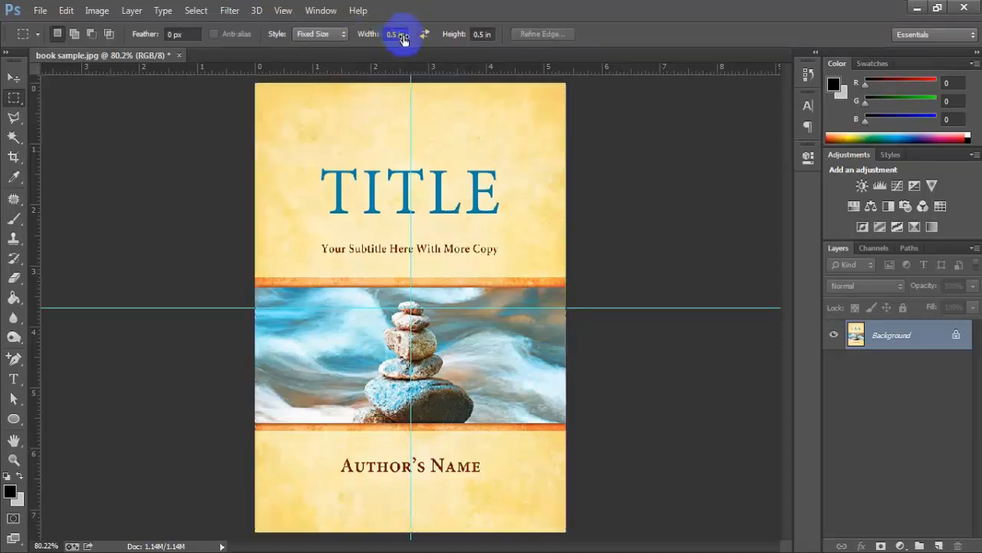
- Set the marquee's fixed size to 100 px by 100 px, place a trial selection over the start of the title, and deselect it
{"action": "left_click", "coordinate": [405, 34]}
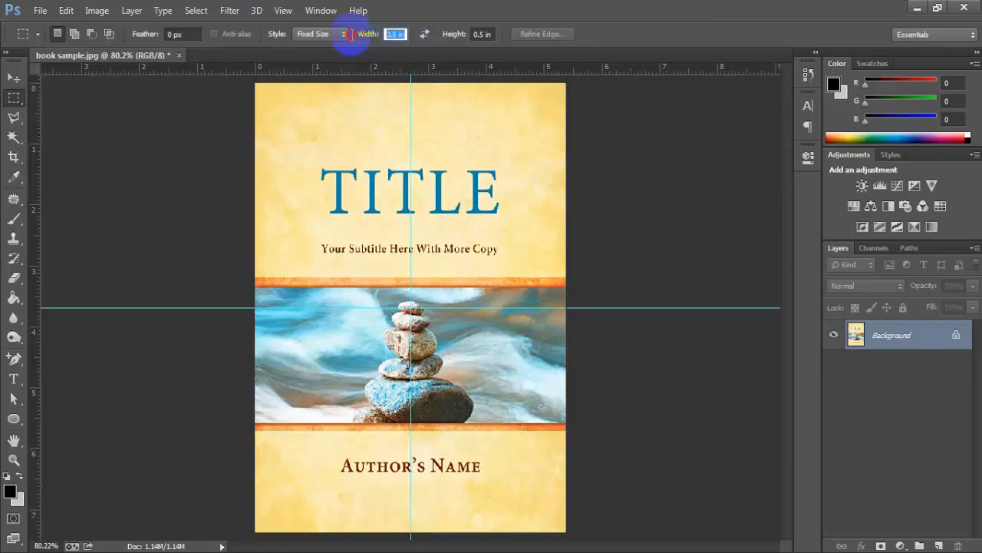
{"action": "key", "text": "BackSpace"}
{"action": "type", "text": "100 px"}
{"action": "key", "text": "Tab"}
{"action": "type", "text": "100p"}
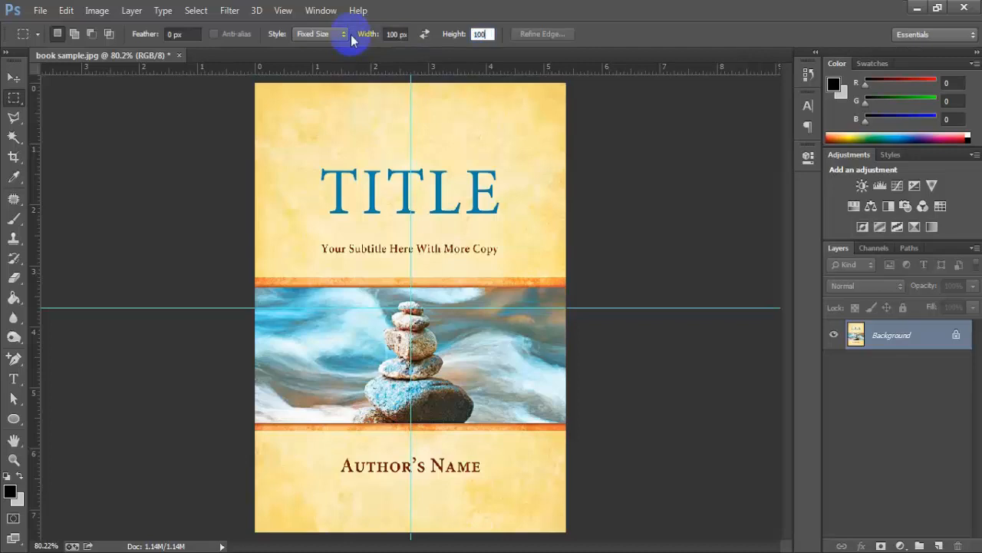
{"action": "type", "text": "x"}
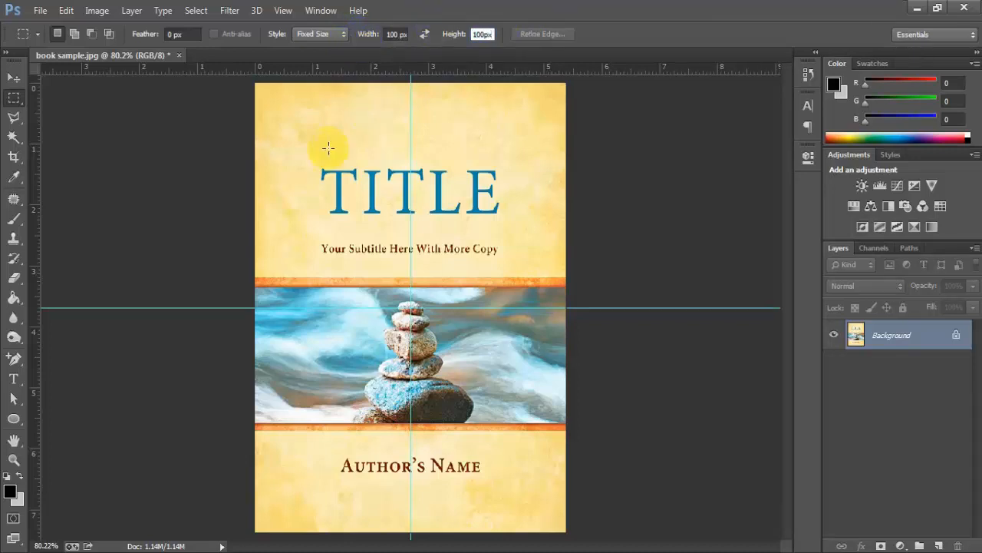
{"action": "left_click", "coordinate": [326, 180]}
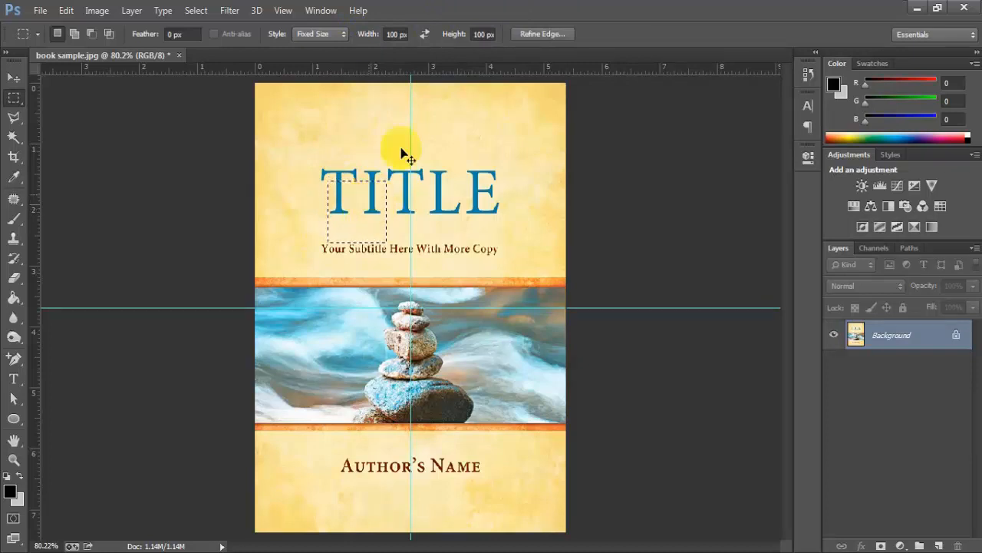
{"action": "key", "text": "ctrl+d"}
- Set the marquee's fixed size to 50 px by 50 px and place a trial selection beside the title
{"action": "left_click", "coordinate": [393, 34]}
{"action": "left_click_drag", "start_coordinate": [396, 35], "coordinate": [376, 34]}
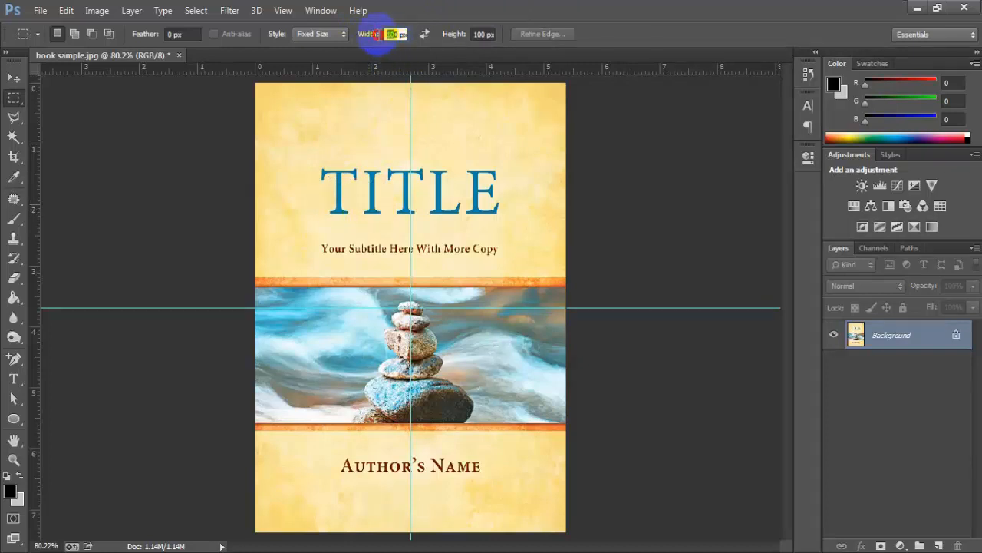
{"action": "type", "text": "50"}
{"action": "double_click", "coordinate": [479, 34]}
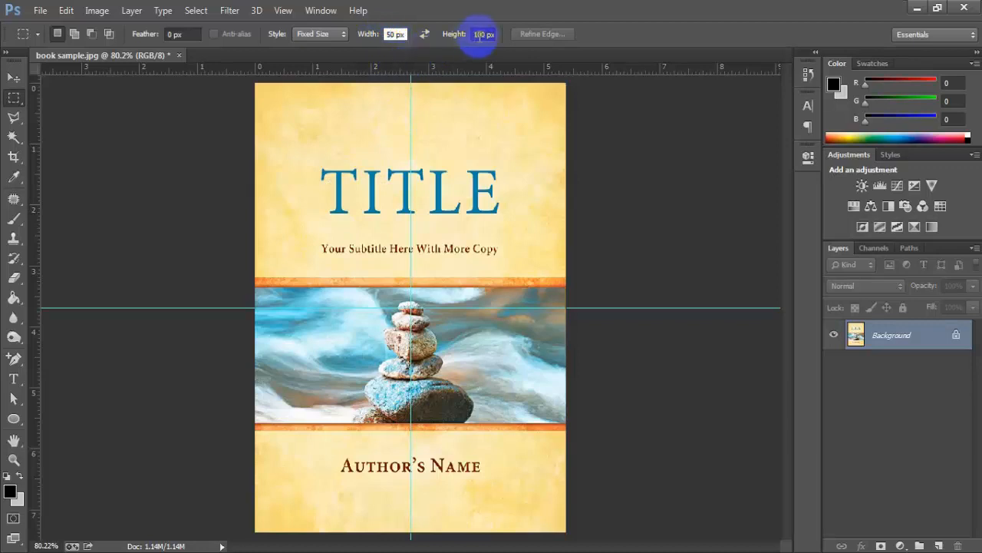
{"action": "left_click_drag", "start_coordinate": [483, 34], "coordinate": [470, 34]}
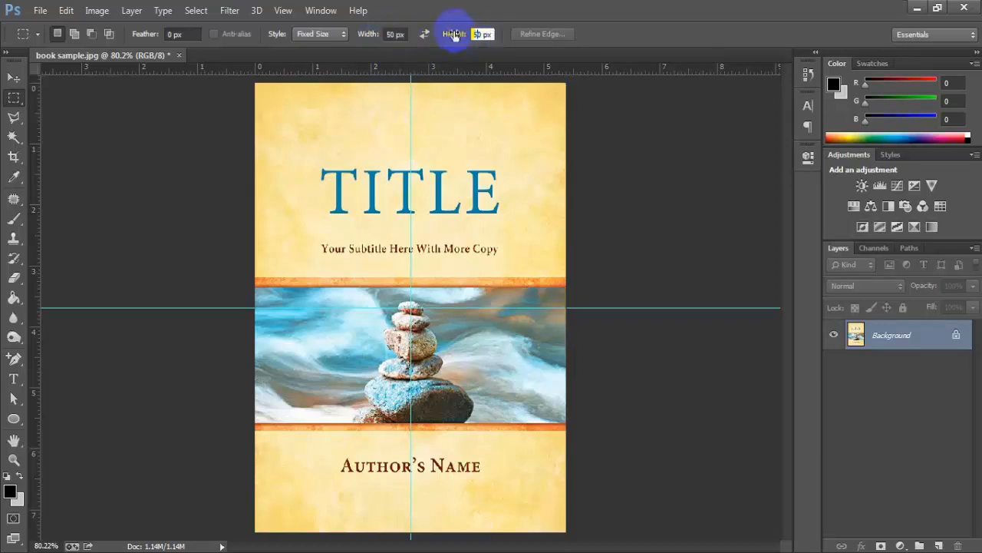
{"action": "left_click", "coordinate": [292, 206]}
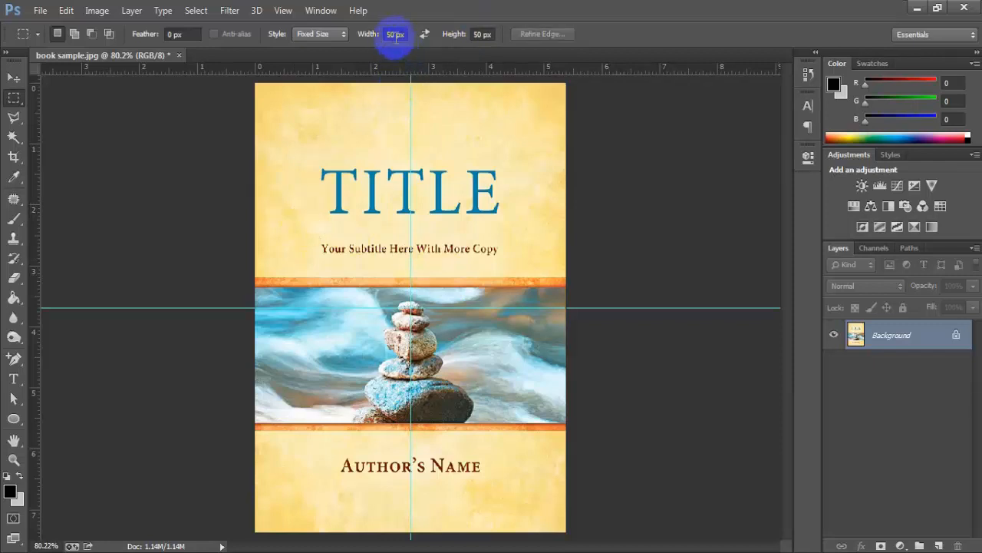
- Set the marquee's fixed size to 38 px by 38 px and place a selection near the cover's left edge, beside the subtitle
{"action": "left_click_drag", "start_coordinate": [395, 34], "coordinate": [360, 34]}
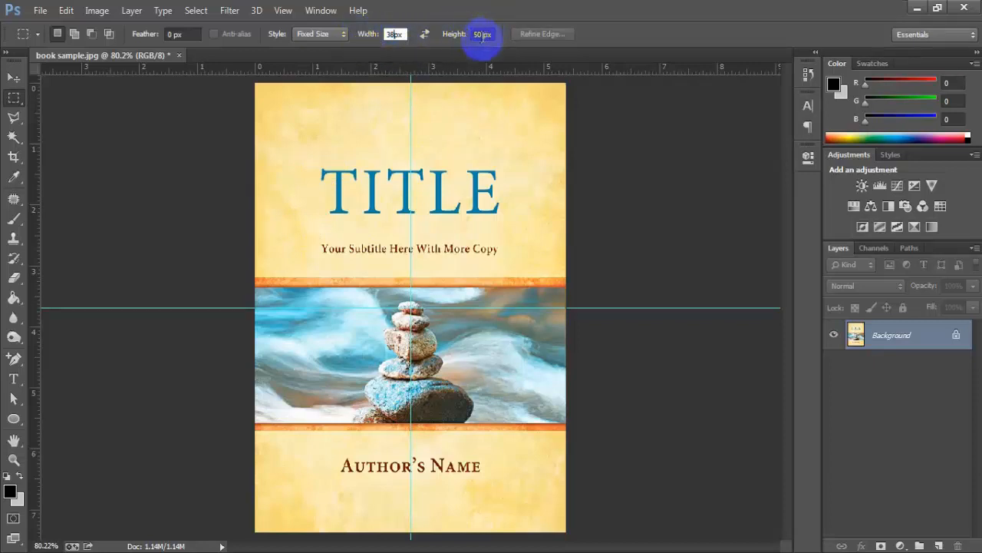
{"action": "left_click_drag", "start_coordinate": [482, 35], "coordinate": [460, 35]}
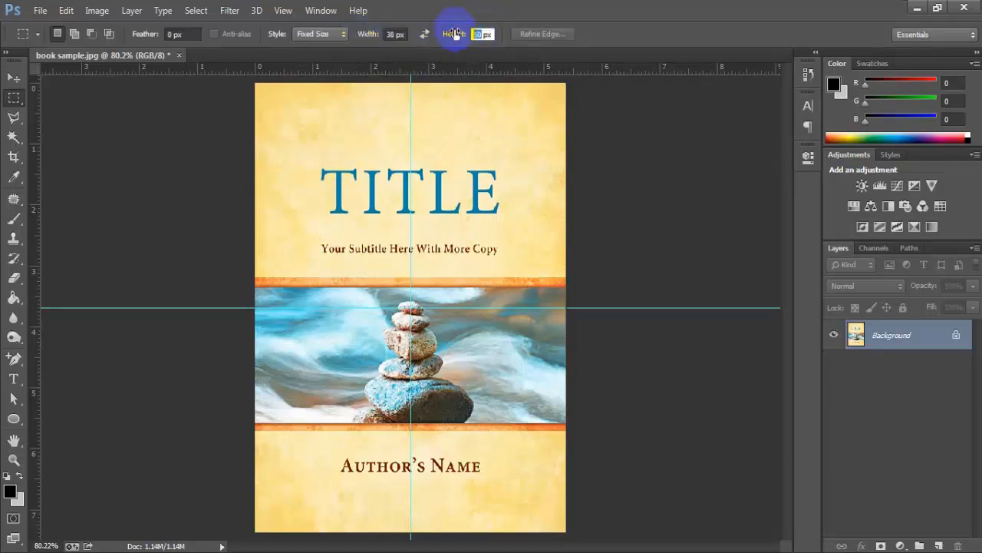
{"action": "type", "text": "38"}
{"action": "left_click", "coordinate": [275, 221]}
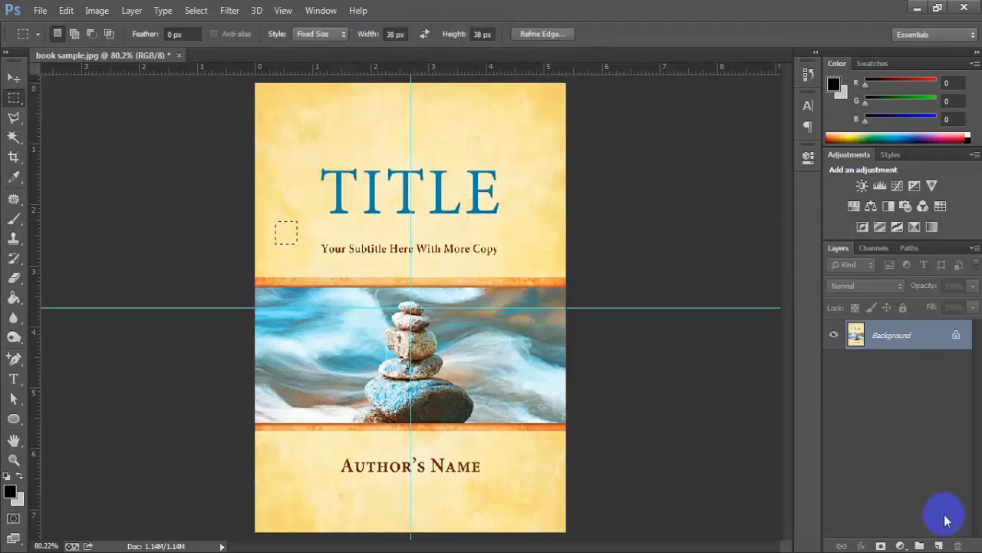
- Fill the square selection with the black foreground colour on a new layer and activate the Move tool
{"action": "left_click", "coordinate": [939, 544]}
{"action": "key", "text": "g"}
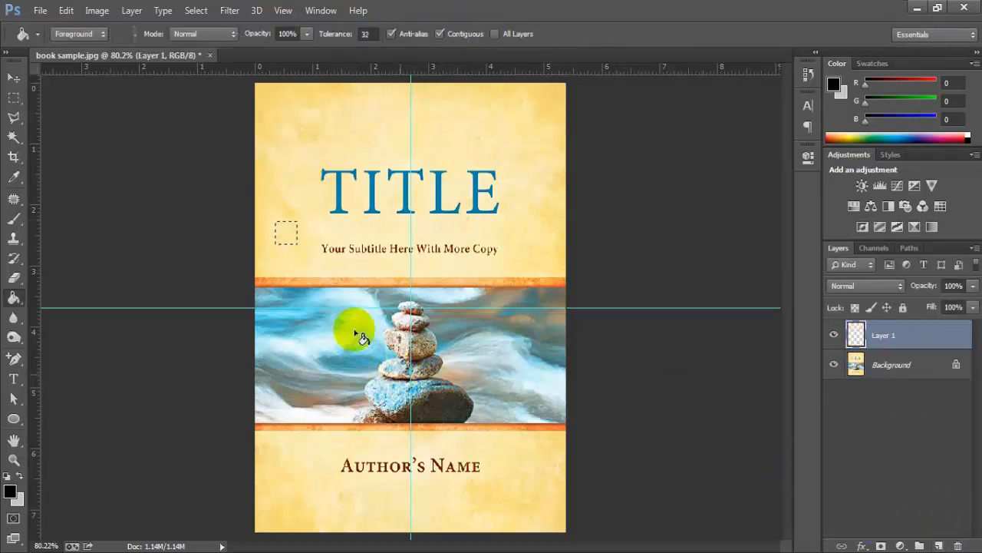
{"action": "left_click", "coordinate": [285, 233]}
{"action": "left_click", "coordinate": [13, 77]}
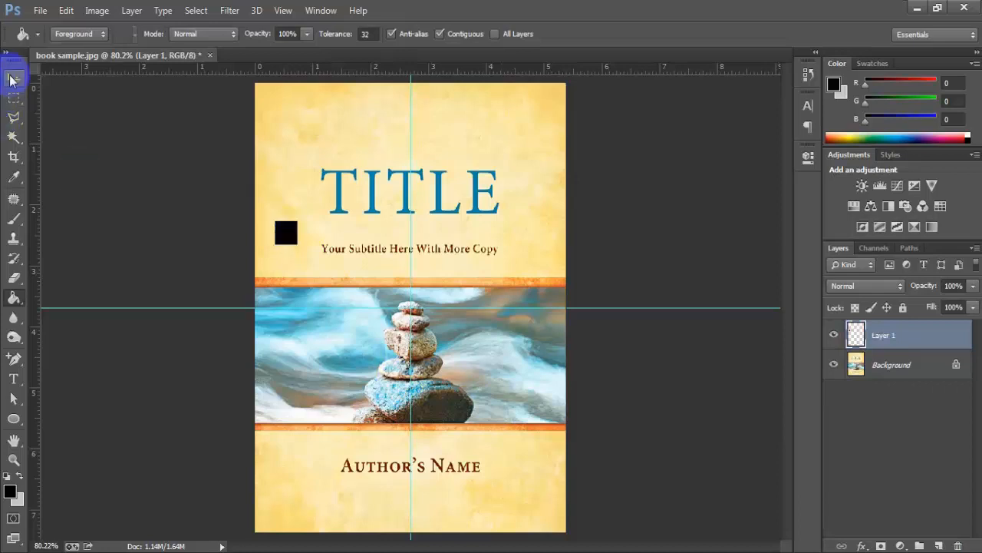
- Using the black square as a spacer, place guides one square's width inside the left, top, right and bottom edges of the cover
{"action": "left_click_drag", "start_coordinate": [289, 212], "coordinate": [269, 215]}
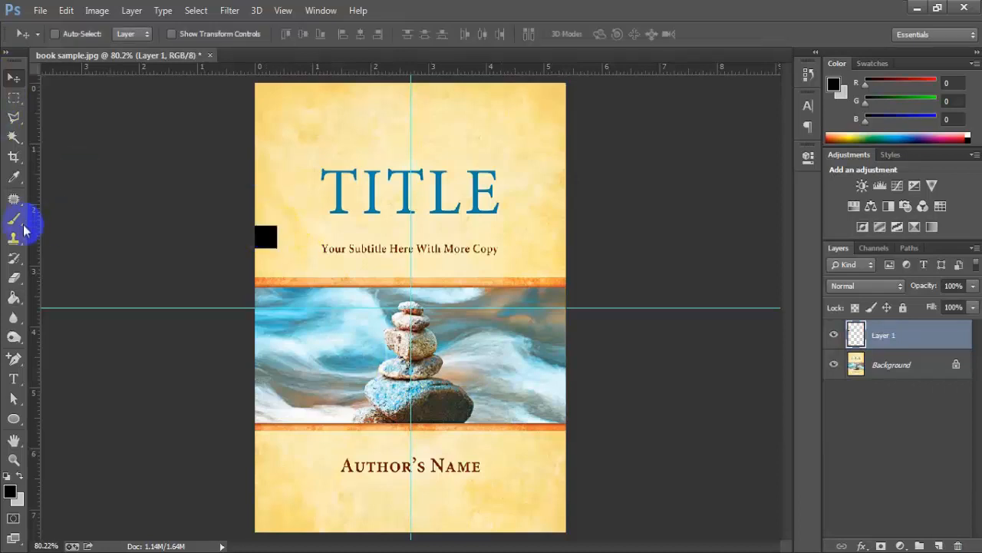
{"action": "left_click_drag", "start_coordinate": [32, 239], "coordinate": [392, 103]}
{"action": "left_click_drag", "start_coordinate": [396, 69], "coordinate": [563, 140]}
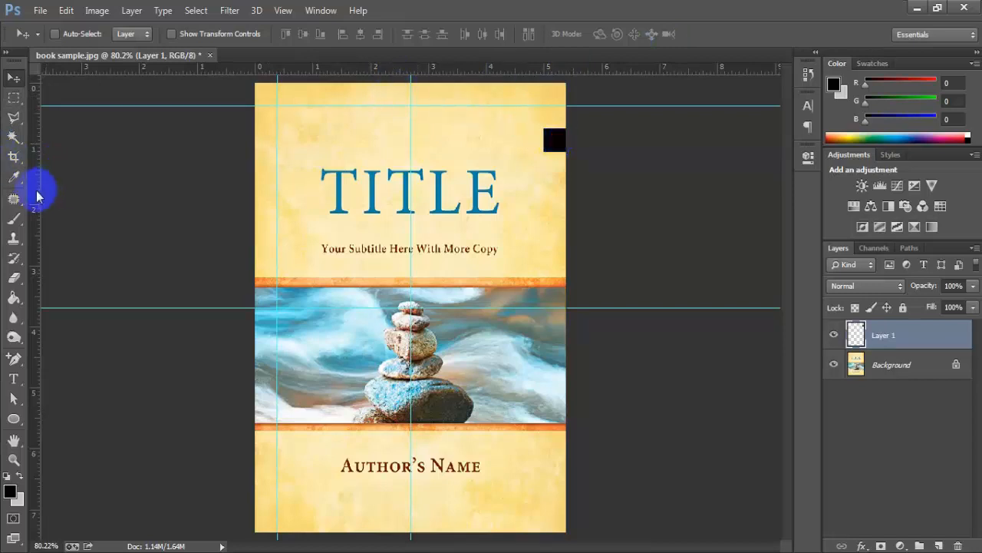
{"action": "left_click_drag", "start_coordinate": [35, 193], "coordinate": [544, 192]}
{"action": "left_click_drag", "start_coordinate": [552, 156], "coordinate": [463, 531]}
{"action": "left_click_drag", "start_coordinate": [463, 71], "coordinate": [541, 509]}
- Delete the black square's layer and remove the vertical and horizontal centre guides
{"action": "key", "text": "Delete"}
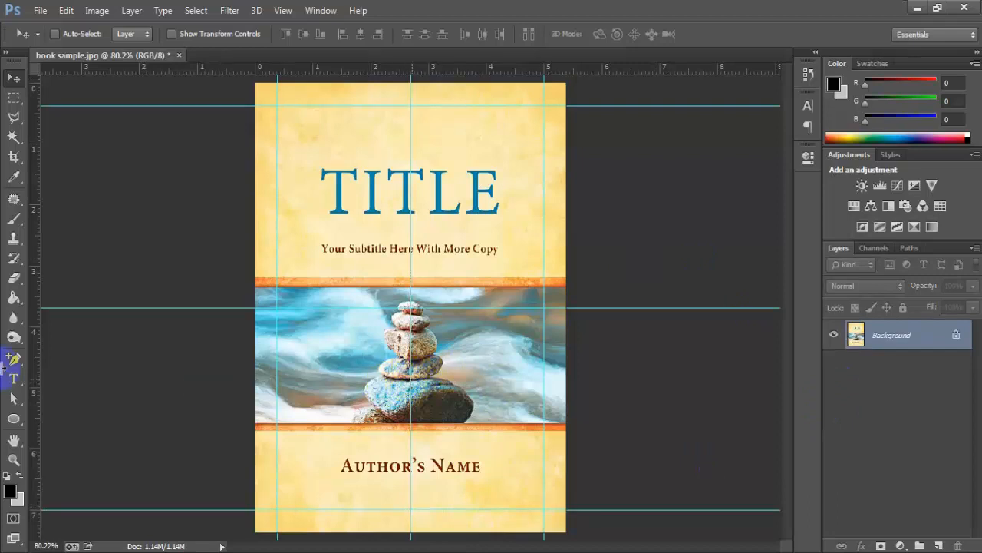
{"action": "left_click_drag", "start_coordinate": [469, 308], "coordinate": [467, 9]}
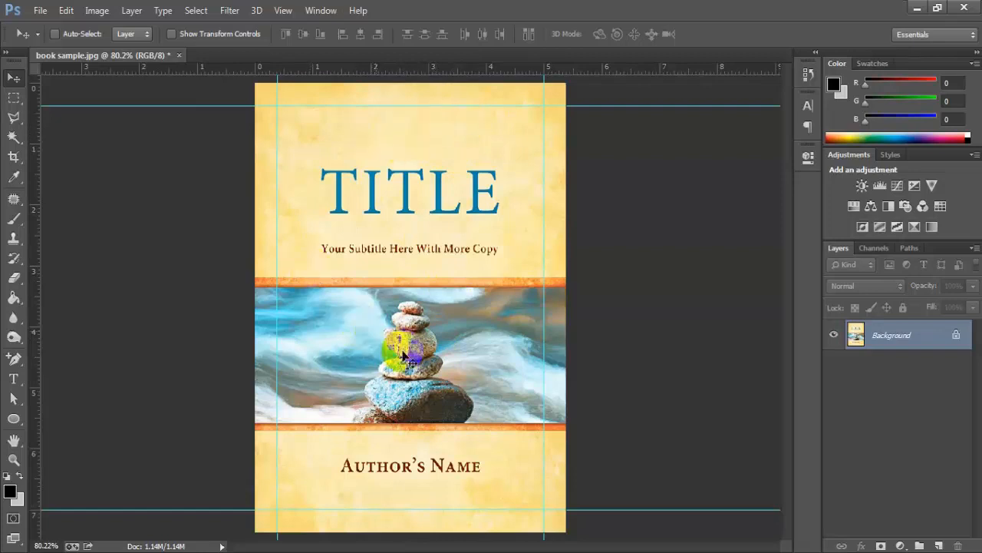
- Draw a light grey rectangle shape without a stroke over the whole cover, about 537 px by 736 px
{"action": "left_click", "coordinate": [14, 418]}
{"action": "left_click", "coordinate": [78, 418]}
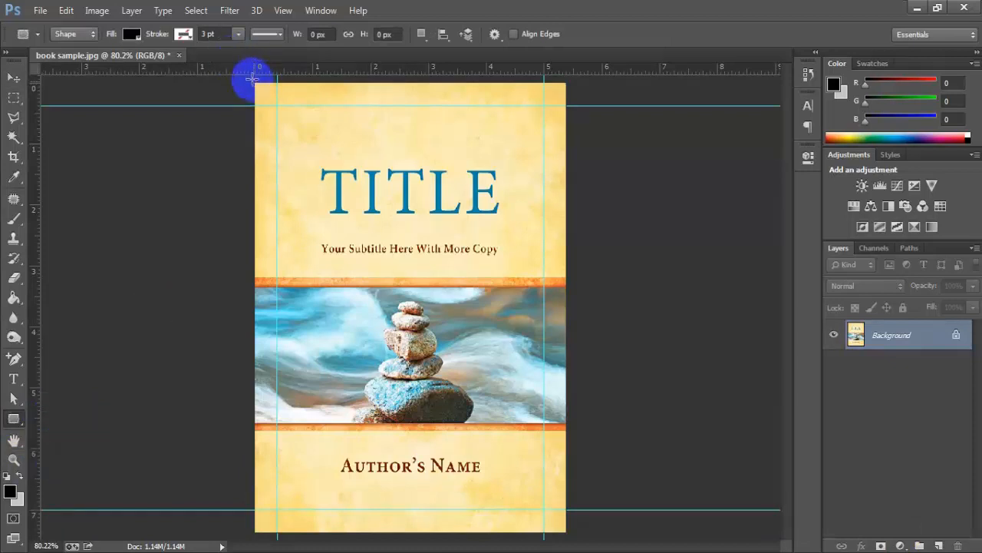
{"action": "left_click", "coordinate": [183, 35]}
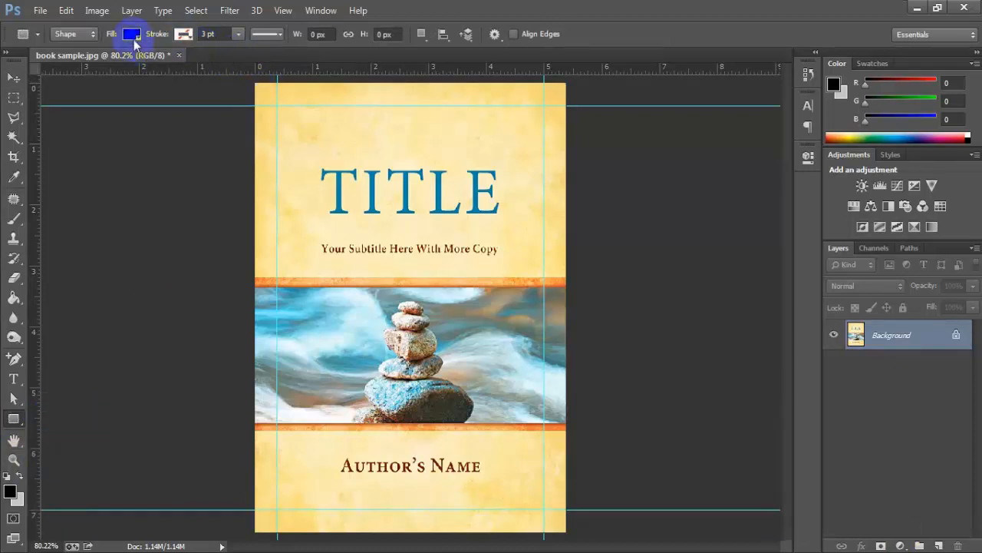
{"action": "left_click", "coordinate": [134, 38]}
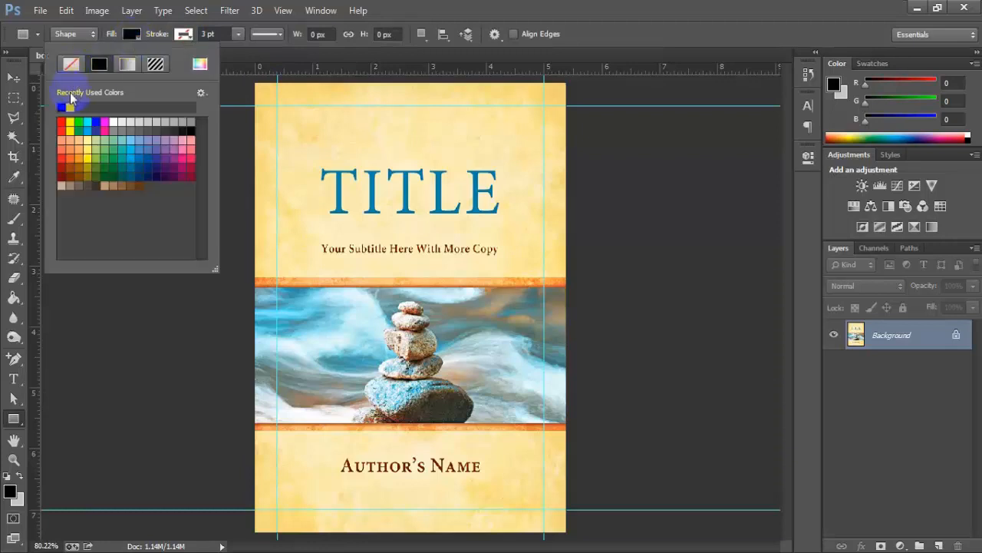
{"action": "left_click", "coordinate": [241, 165]}
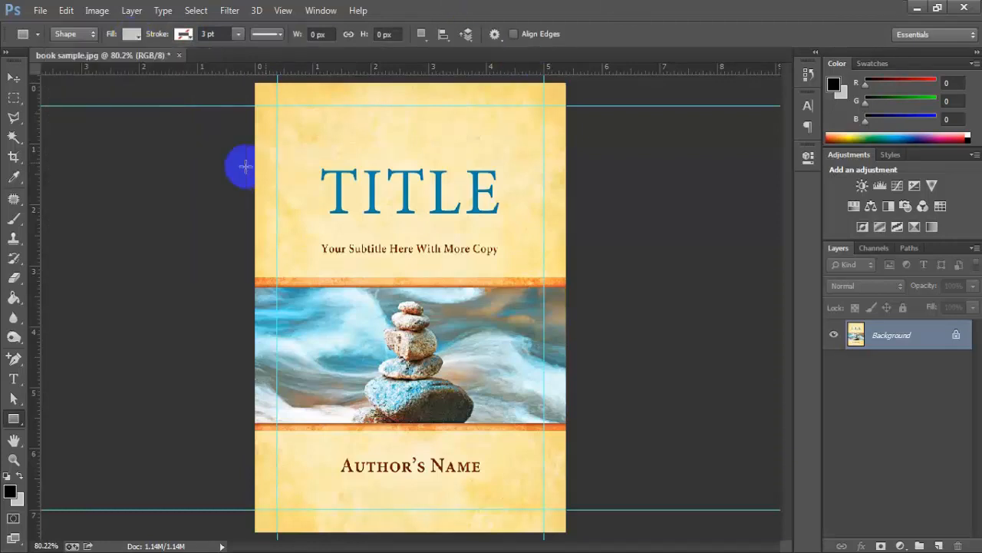
{"action": "left_click_drag", "start_coordinate": [256, 82], "coordinate": [564, 528]}
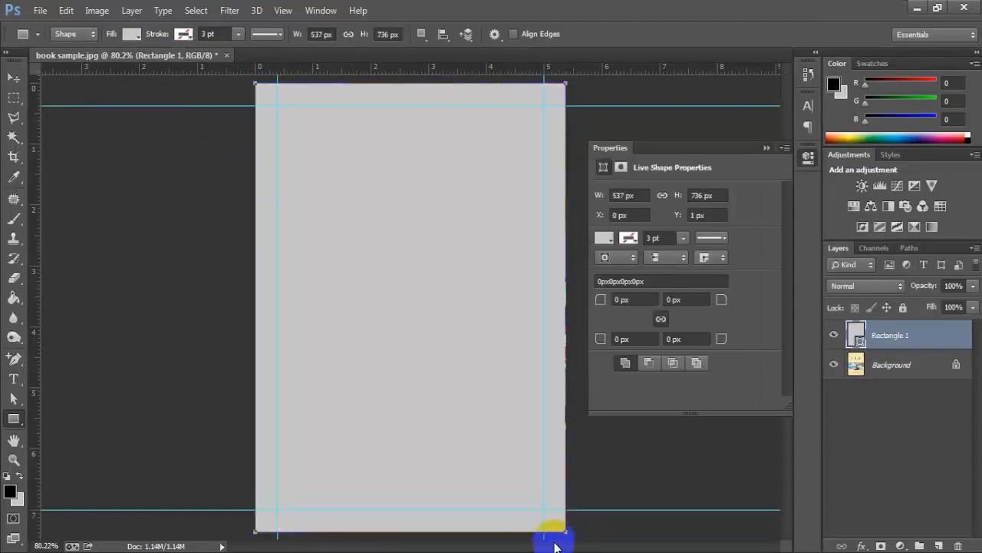
- Transform the grey rectangle to match the cover's edges exactly, 538 px wide and 738 px high
{"action": "key", "text": "ctrl+t"}
{"action": "key", "text": "ctrl+r"}
{"action": "mouse_move", "coordinate": [405, 525]}
{"action": "left_mouse_down"}
{"action": "mouse_move", "coordinate": [403, 481]}
{"action": "mouse_move", "coordinate": [394, 537]}
{"action": "mouse_move", "coordinate": [397, 520]}
{"action": "left_mouse_up"}
{"action": "mouse_move", "coordinate": [250, 302]}
{"action": "left_mouse_down"}
{"action": "mouse_move", "coordinate": [223, 299]}
{"action": "mouse_move", "coordinate": [241, 296]}
{"action": "left_mouse_up"}
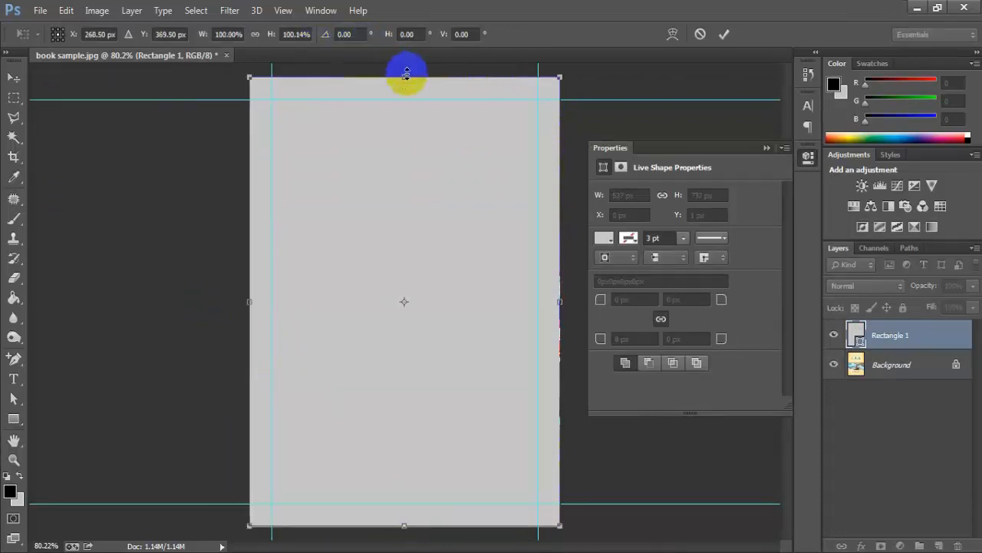
{"action": "mouse_move", "coordinate": [405, 70]}
{"action": "left_mouse_down"}
{"action": "mouse_move", "coordinate": [405, 59]}
{"action": "mouse_move", "coordinate": [405, 77]}
{"action": "left_mouse_up"}
{"action": "left_click_drag", "start_coordinate": [560, 302], "coordinate": [565, 296]}
{"action": "key", "text": "Return"}
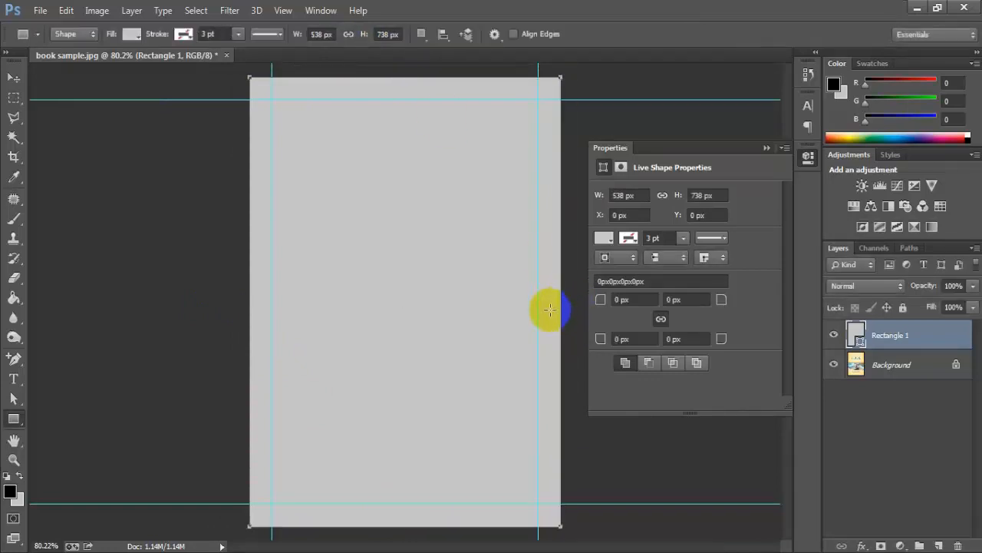
- Group the grey rectangle layer, leave the rectangle switched on inside the group, and hide the collapsed group
{"action": "left_click", "coordinate": [835, 335]}
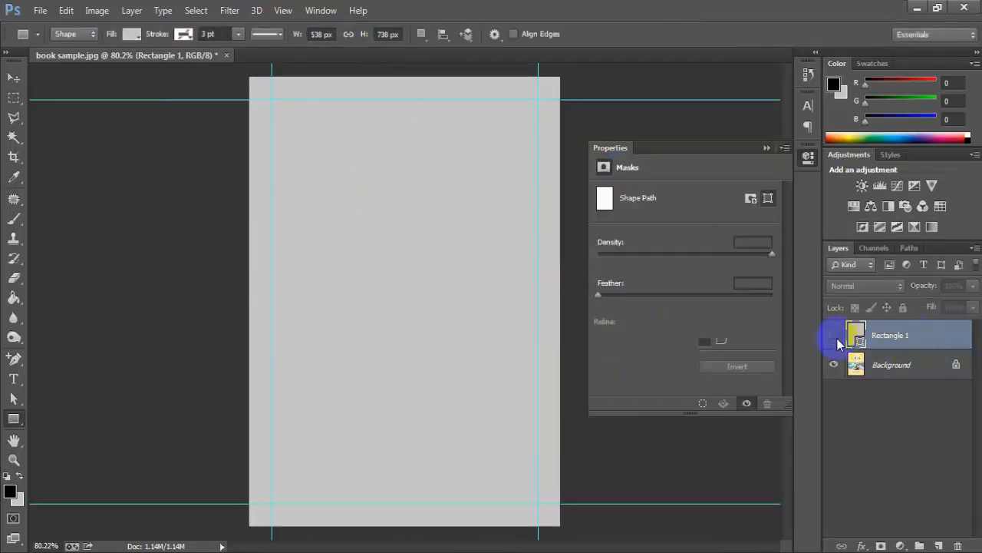
{"action": "key", "text": "ctrl+g"}
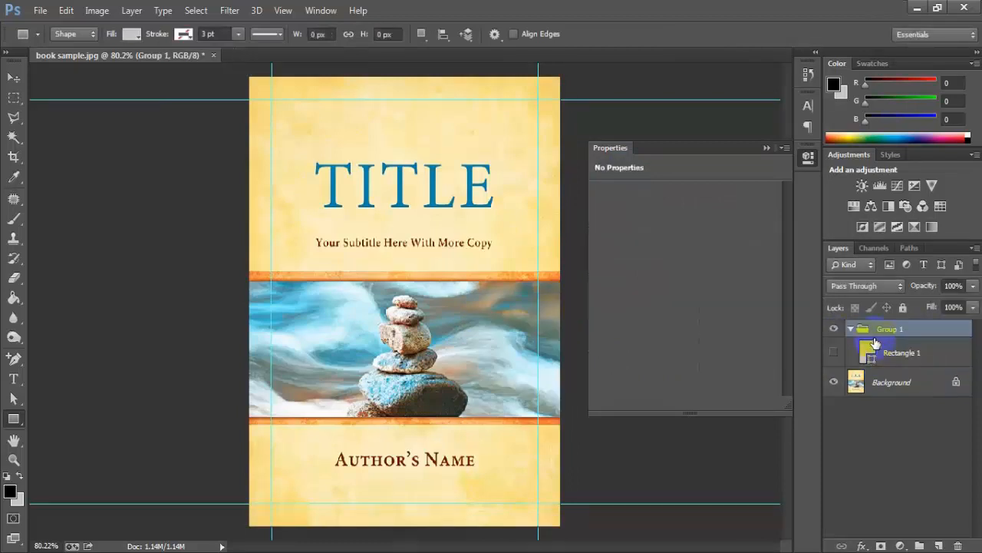
{"action": "left_click", "coordinate": [849, 330]}
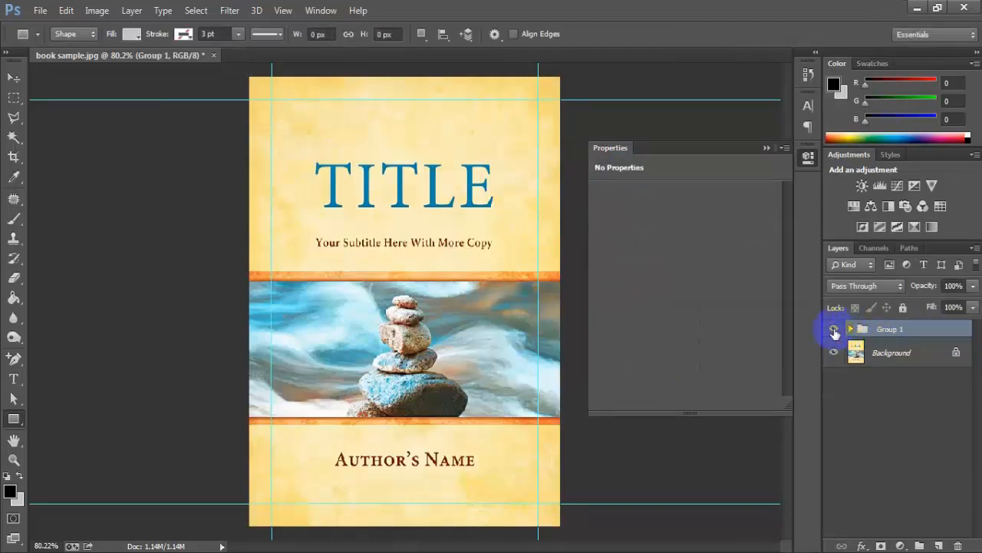
{"action": "left_click", "coordinate": [834, 329]}
{"action": "left_click", "coordinate": [834, 330]}
{"action": "left_click", "coordinate": [849, 329]}
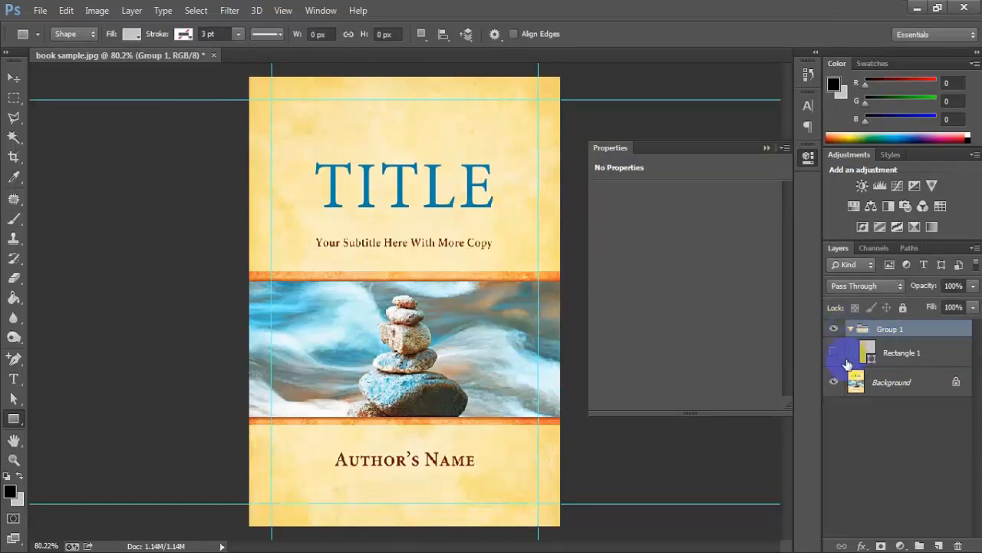
{"action": "left_click", "coordinate": [834, 353]}
{"action": "left_click", "coordinate": [851, 330]}
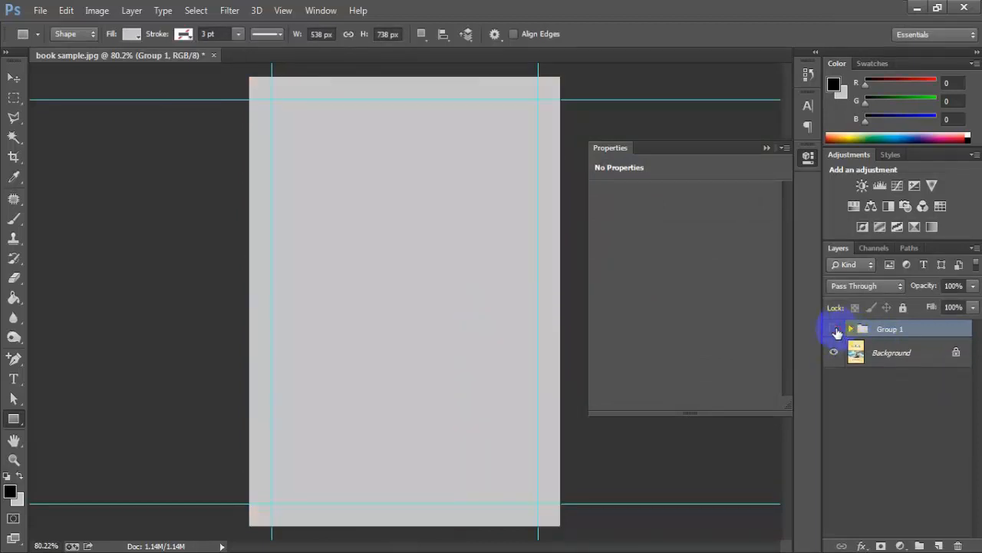
{"action": "left_click", "coordinate": [835, 330]}
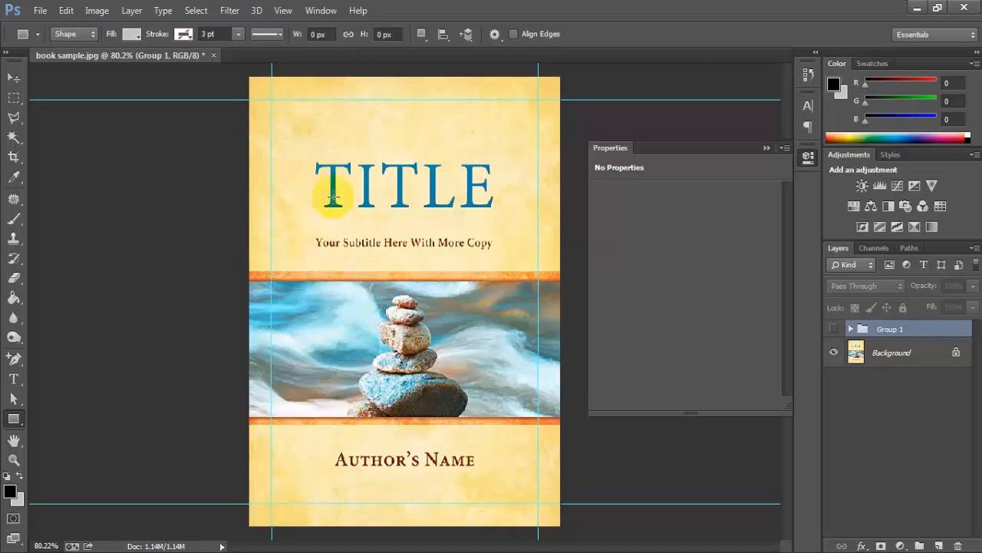
- Expand the hidden group and duplicate the full-cover rectangle layer inside it
{"action": "left_click", "coordinate": [848, 331]}
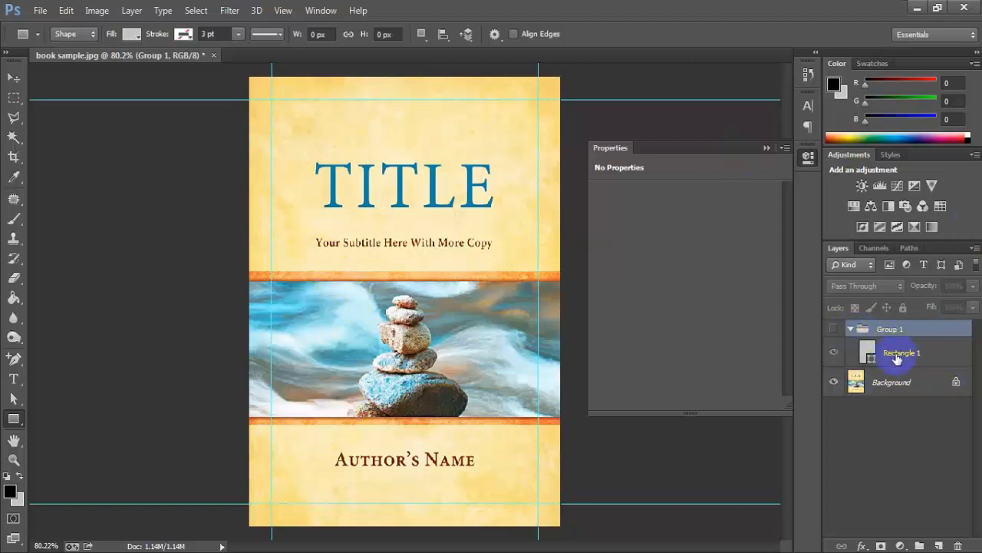
{"action": "left_click", "coordinate": [894, 357]}
{"action": "key", "text": "ctrl+j"}
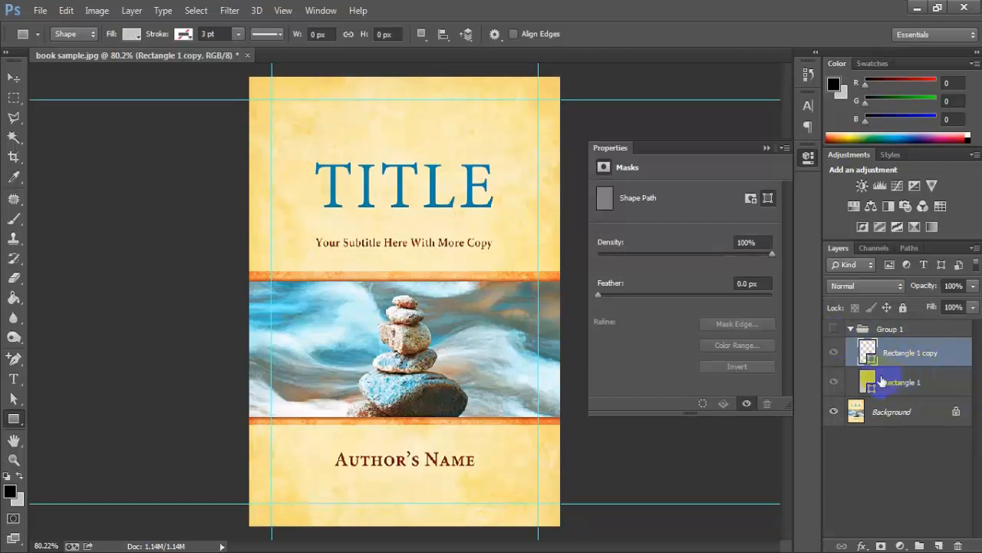
{"action": "key", "text": "Delete"}
{"action": "left_click", "coordinate": [904, 358]}
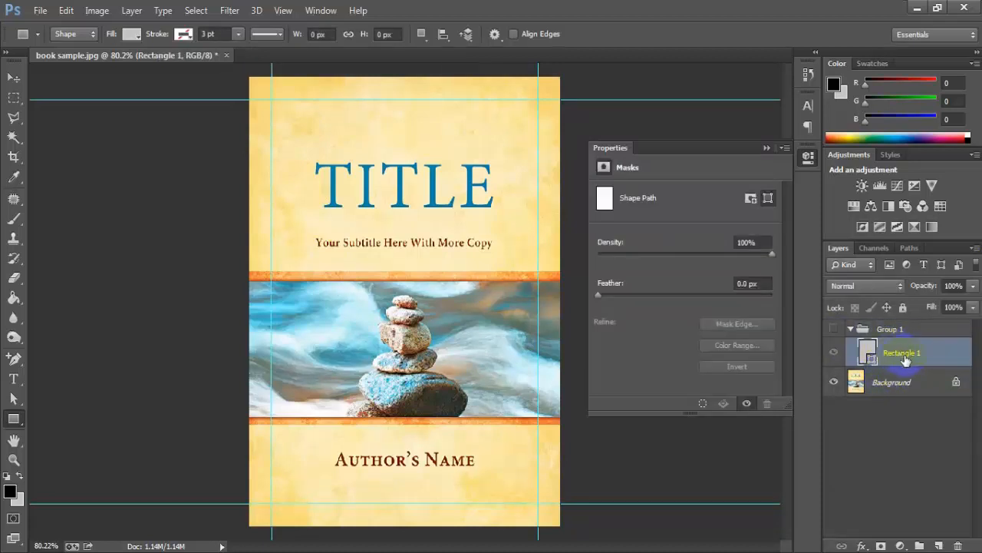
{"action": "left_click_drag", "start_coordinate": [905, 361], "coordinate": [937, 544]}
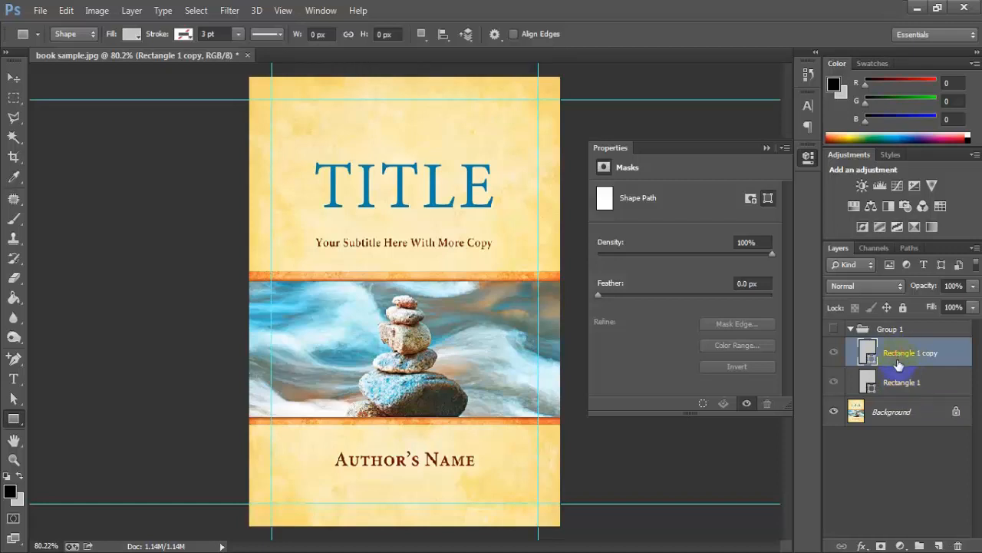
- Shrink the duplicate rectangle to about 43% height so it covers only the title area above the upper orange stripe
{"action": "key", "text": "ctrl+t"}
{"action": "left_click_drag", "start_coordinate": [405, 525], "coordinate": [432, 272]}
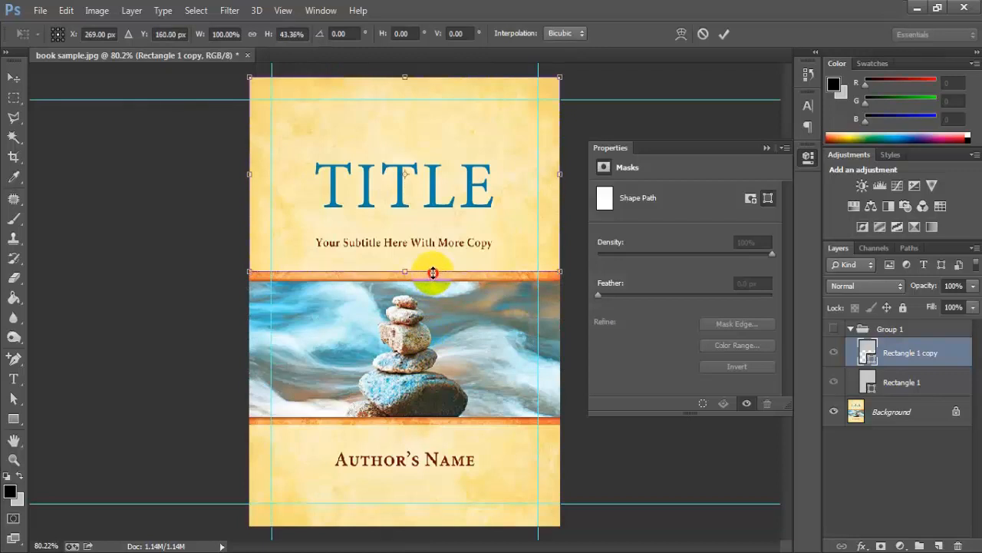
{"action": "key", "text": "Return"}
{"action": "key", "text": "u"}
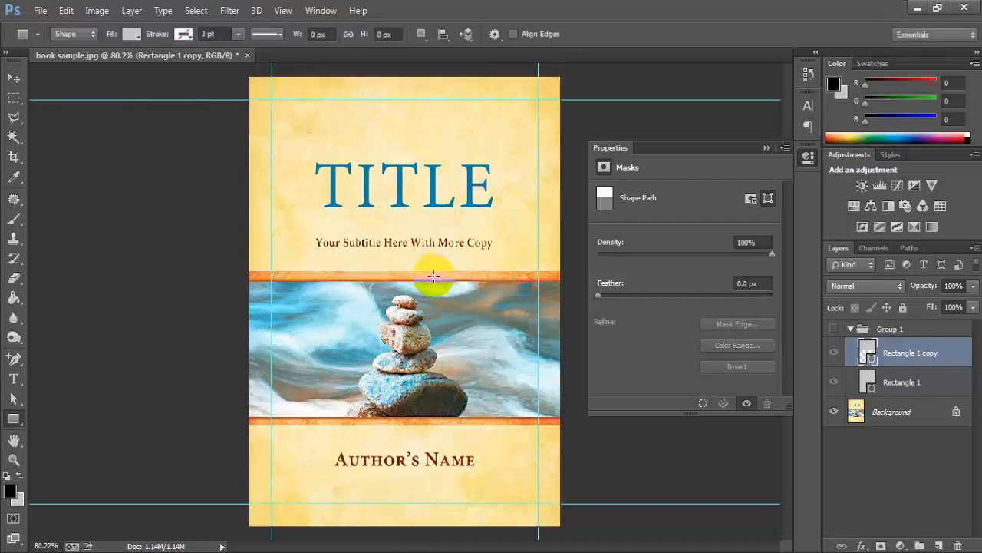
- Make a second duplicate of the full-cover rectangle inside the group
{"action": "left_click", "coordinate": [903, 388]}
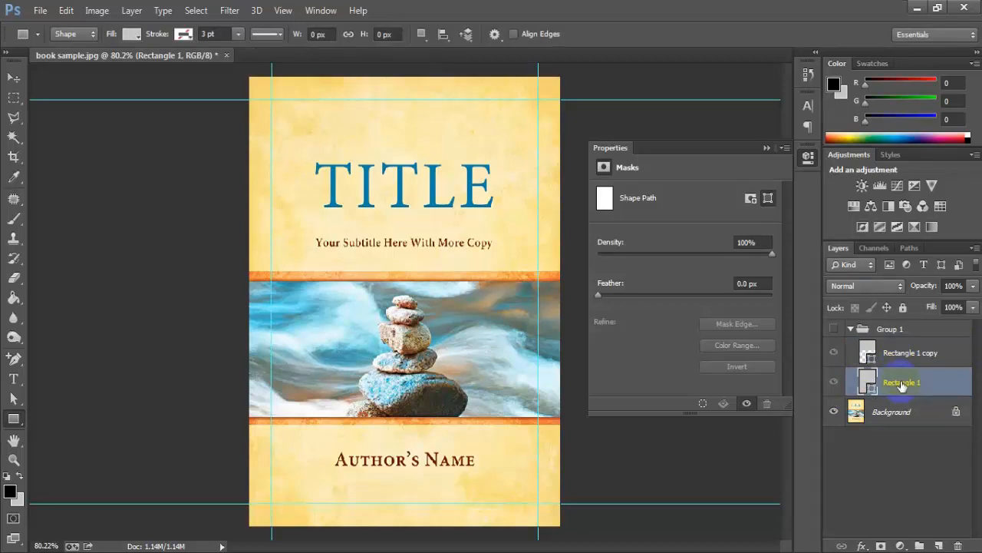
{"action": "key", "text": "ctrl+j"}
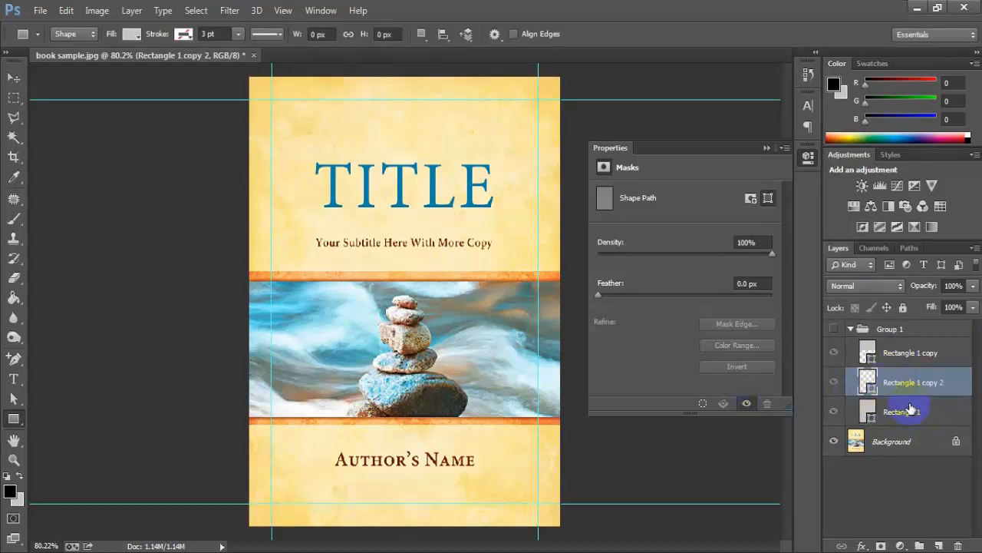
{"action": "left_click", "coordinate": [911, 407], "text": "shift"}
{"action": "key", "text": "ctrl+e"}
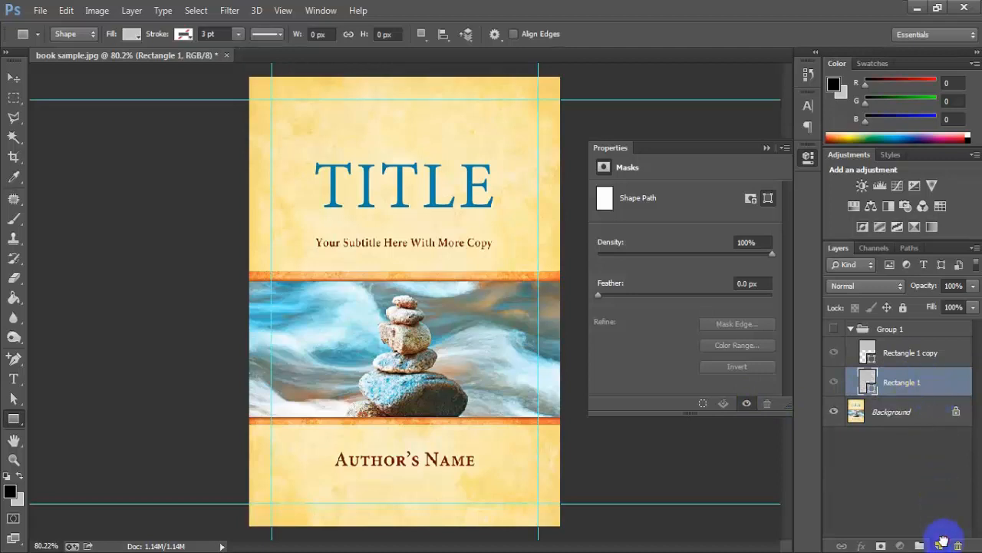
{"action": "key", "text": "ctrl+z"}
- Shrink the second duplicate to about 23% height so it covers only the author area below the lower orange stripe
{"action": "key", "text": "ctrl+t"}
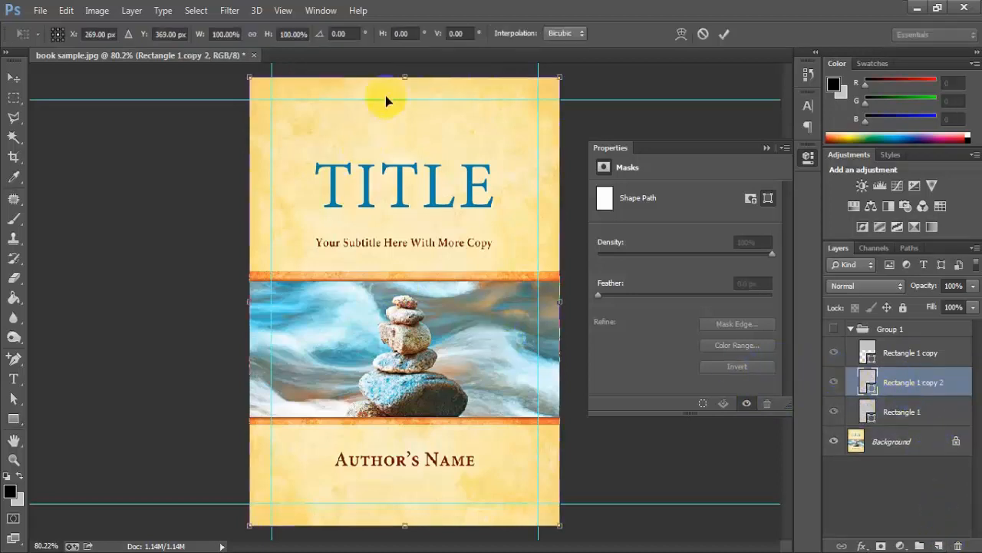
{"action": "left_click_drag", "start_coordinate": [399, 85], "coordinate": [428, 418]}
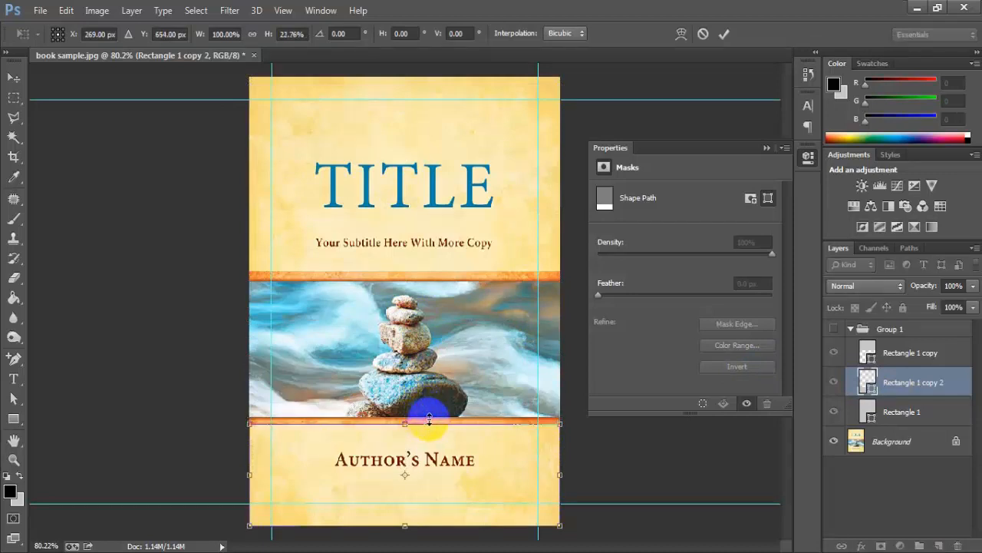
{"action": "double_click", "coordinate": [410, 476]}
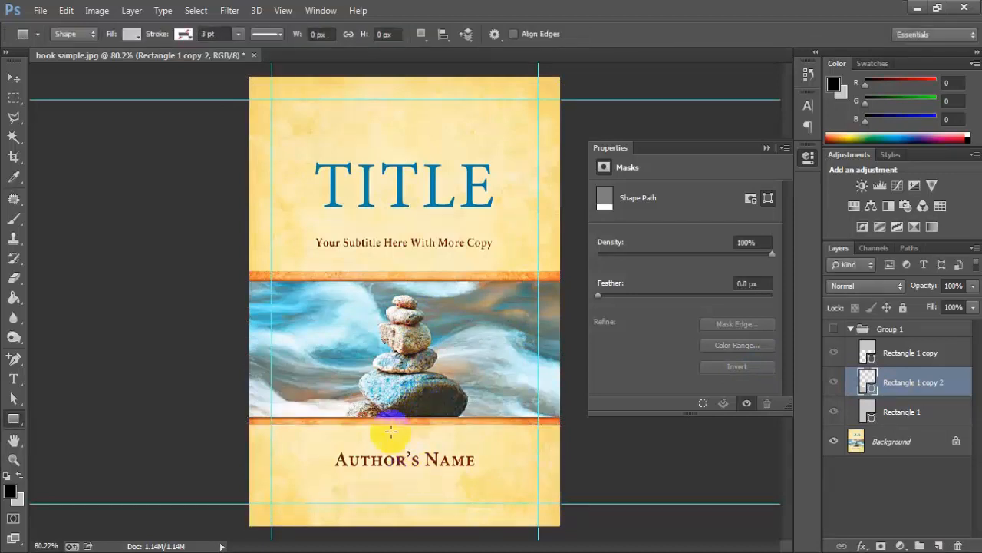
- Rename the title-area rectangle layer Up and the author-area rectangle layer Down
{"action": "double_click", "coordinate": [917, 354]}
{"action": "type", "text": "Up"}
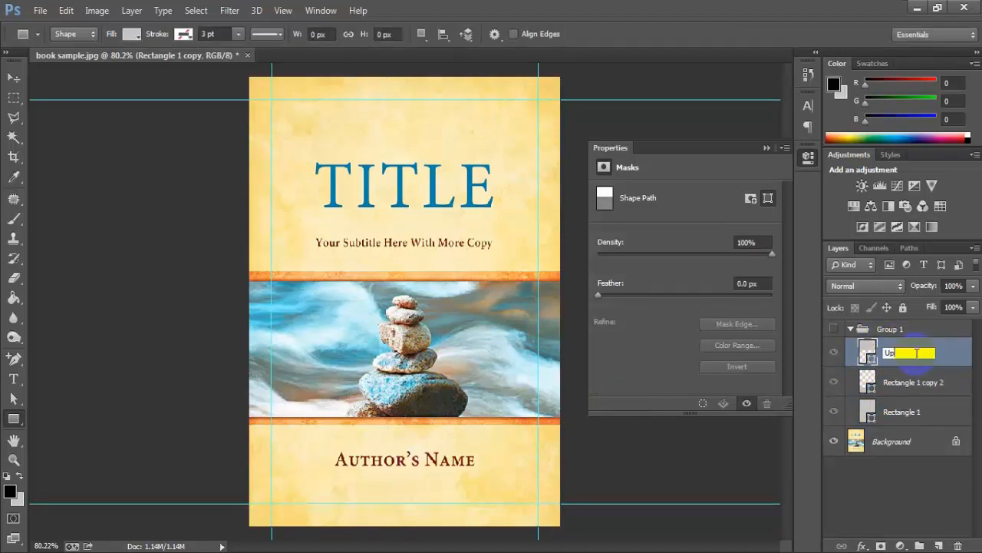
{"action": "key", "text": "Return"}
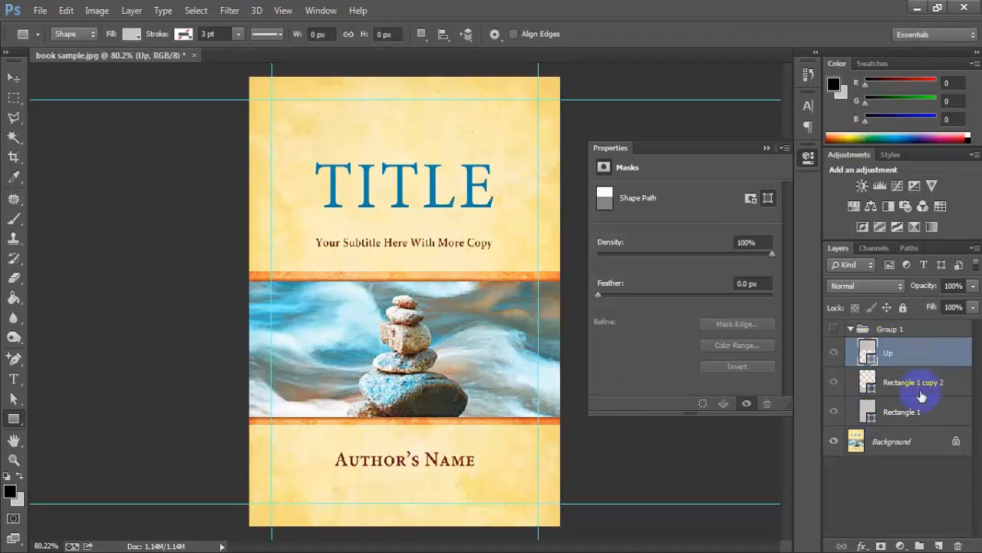
{"action": "double_click", "coordinate": [909, 384]}
{"action": "type", "text": "D"}
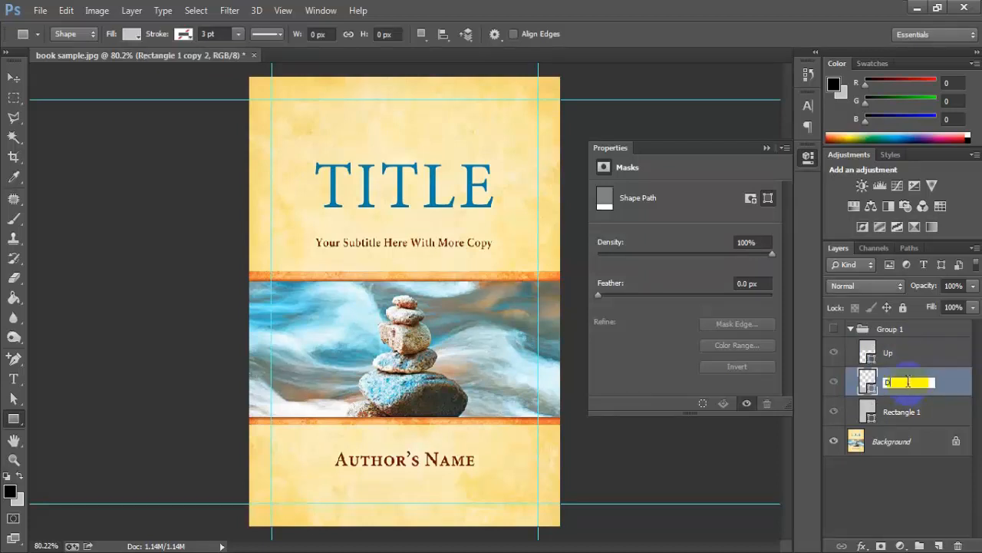
{"action": "type", "text": "own"}
{"action": "key", "text": "Return"}
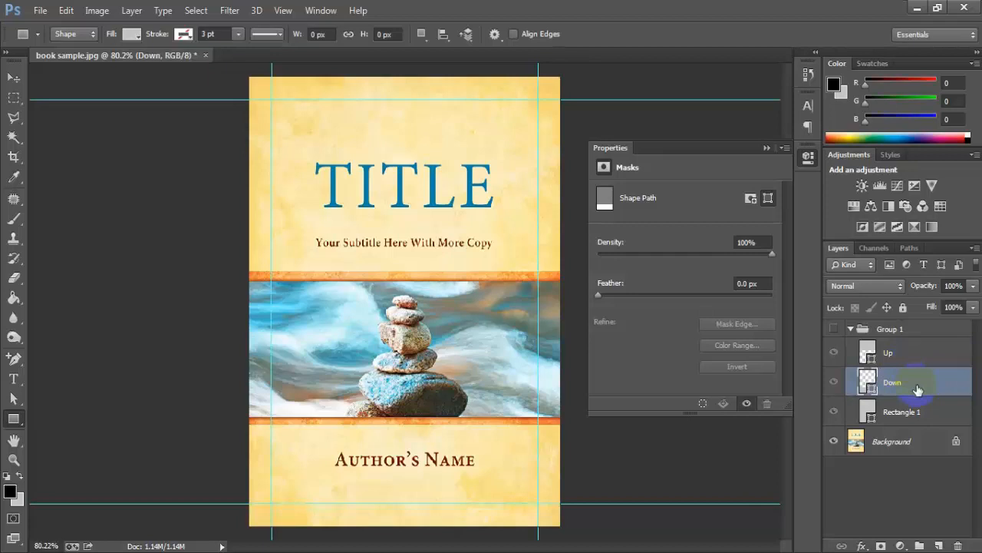
- Shrink the remaining full-cover rectangle to about 31% height so it covers only the picture area, and rename its layer M
{"action": "left_click", "coordinate": [900, 413]}
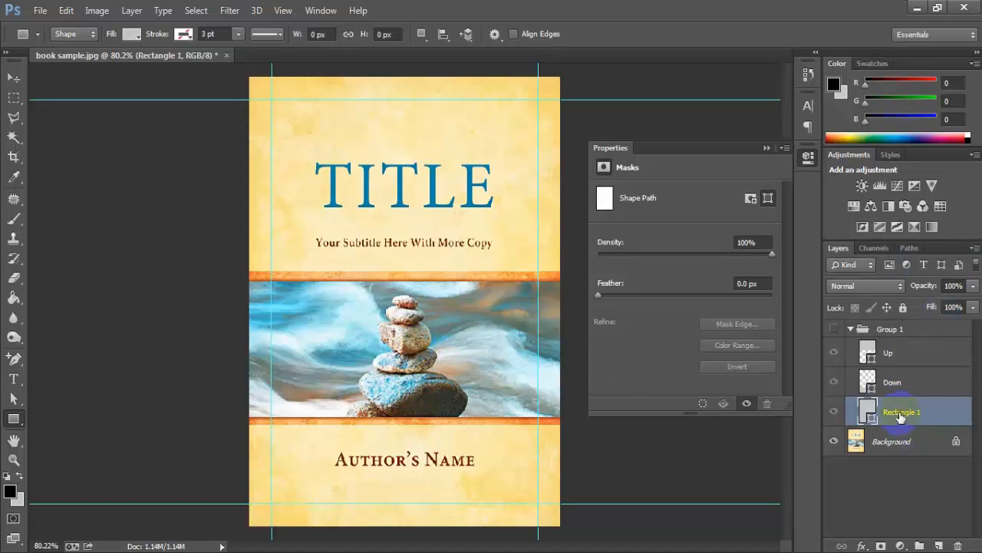
{"action": "key", "text": "ctrl+t"}
{"action": "left_click_drag", "start_coordinate": [401, 70], "coordinate": [406, 276]}
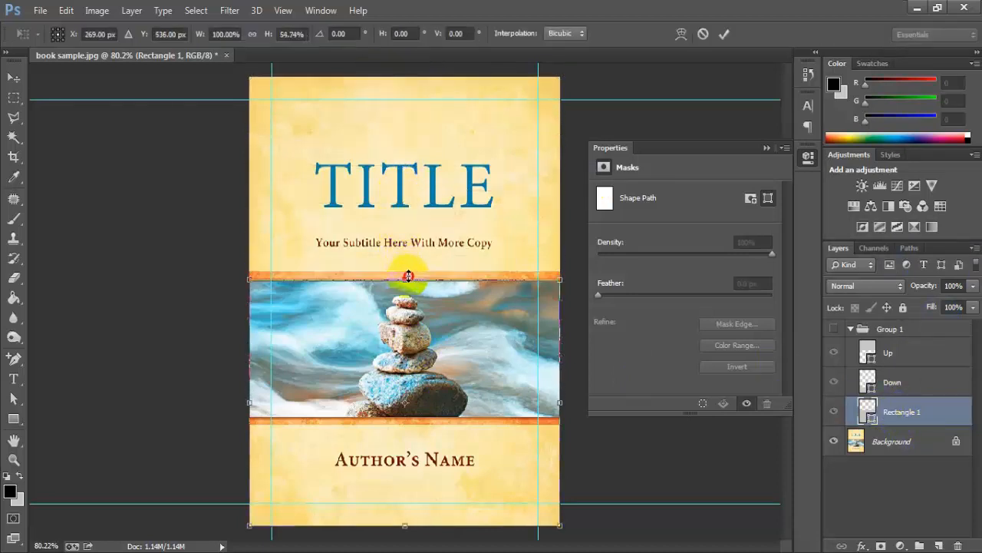
{"action": "left_click_drag", "start_coordinate": [401, 527], "coordinate": [412, 415]}
{"action": "key", "text": "Return"}
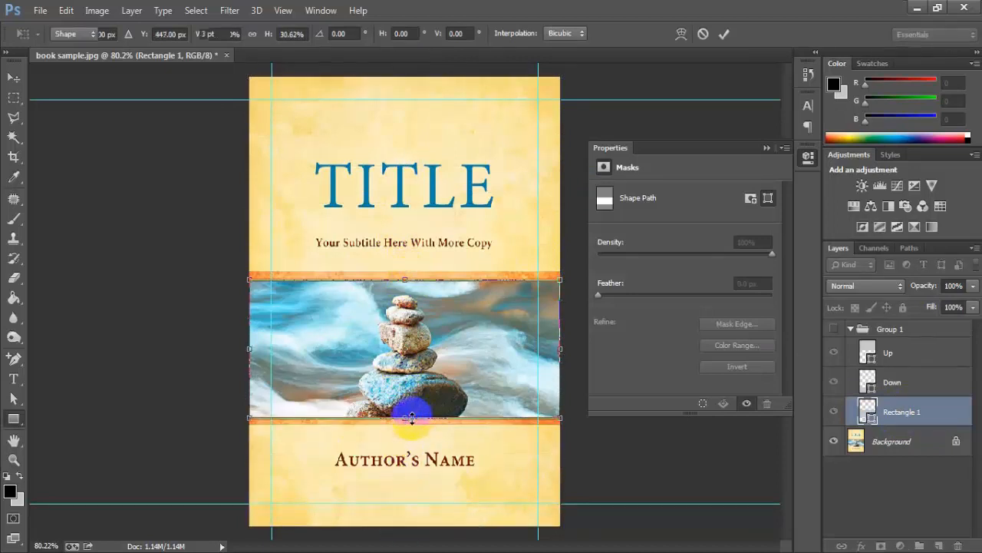
{"action": "double_click", "coordinate": [900, 412]}
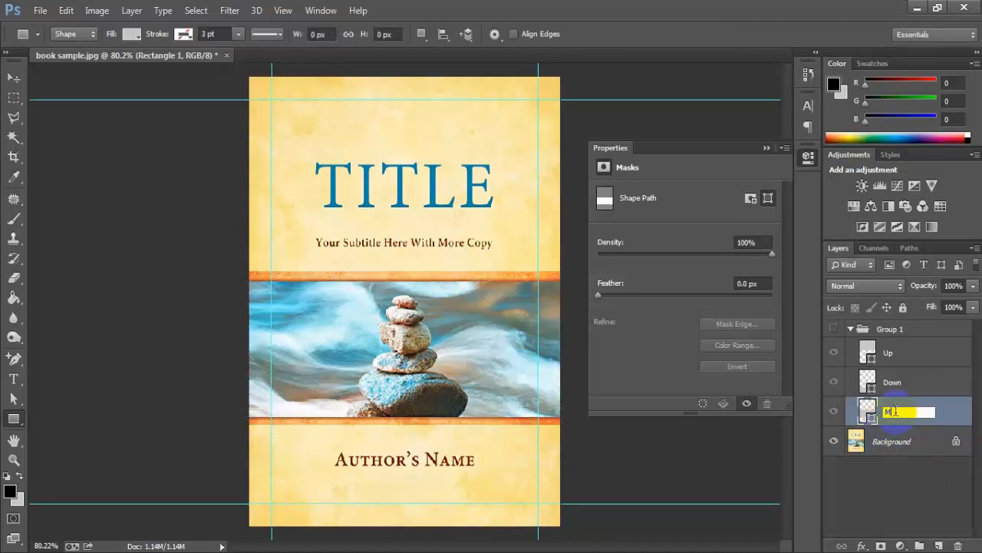
{"action": "left_click", "coordinate": [916, 424]}
- Duplicate the picture-area rectangle layer M and rename the copy L-1
{"action": "left_click_drag", "start_coordinate": [916, 417], "coordinate": [939, 545]}
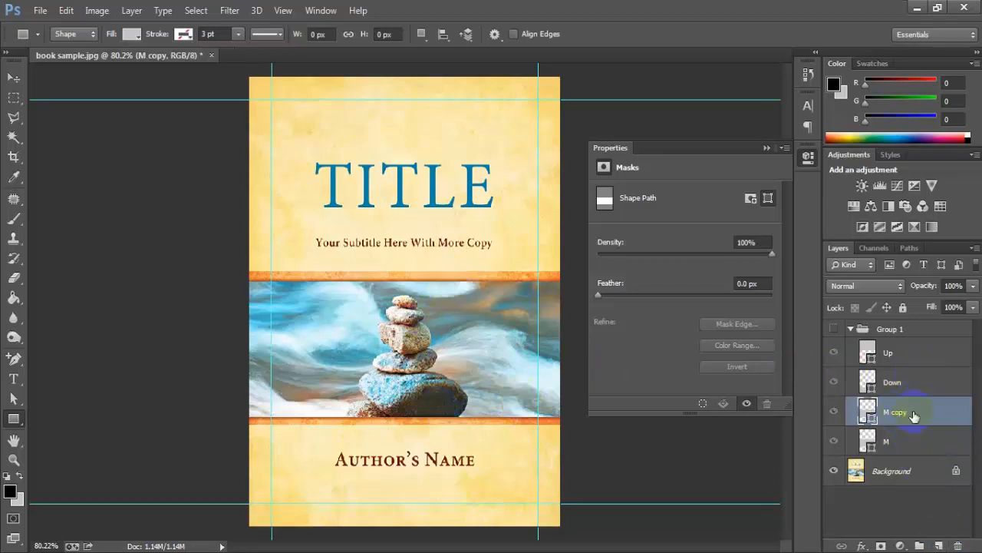
{"action": "left_click", "coordinate": [13, 419]}
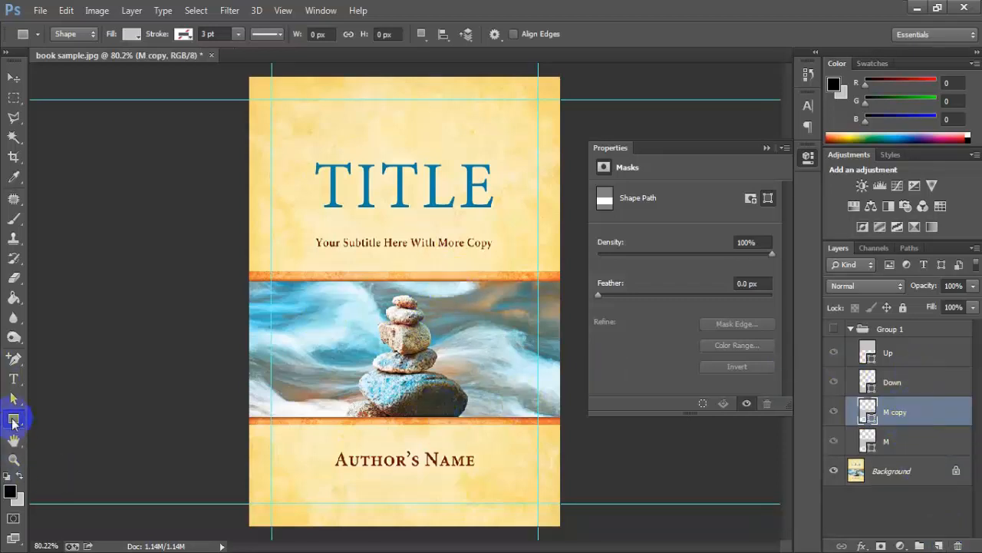
{"action": "left_click", "coordinate": [940, 428]}
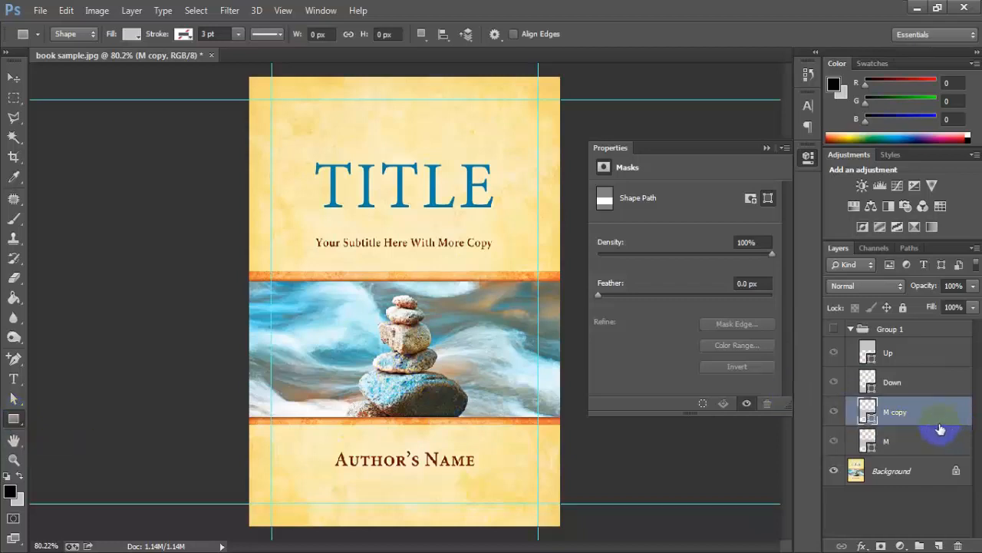
{"action": "double_click", "coordinate": [896, 412]}
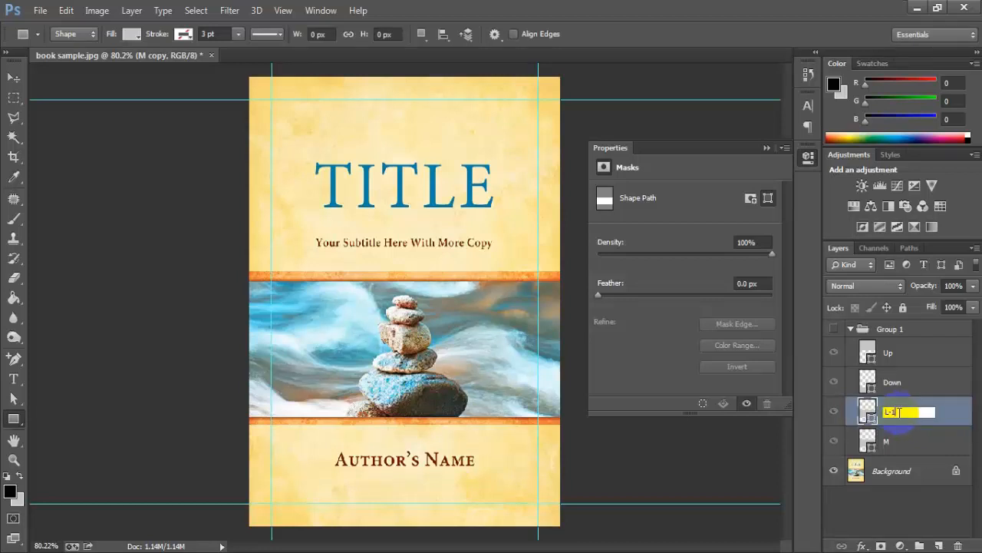
{"action": "type", "text": "L-1"}
{"action": "key", "text": "Return"}
- Duplicate layer L-1 and rename the copy L-2
{"action": "left_click", "coordinate": [895, 417]}
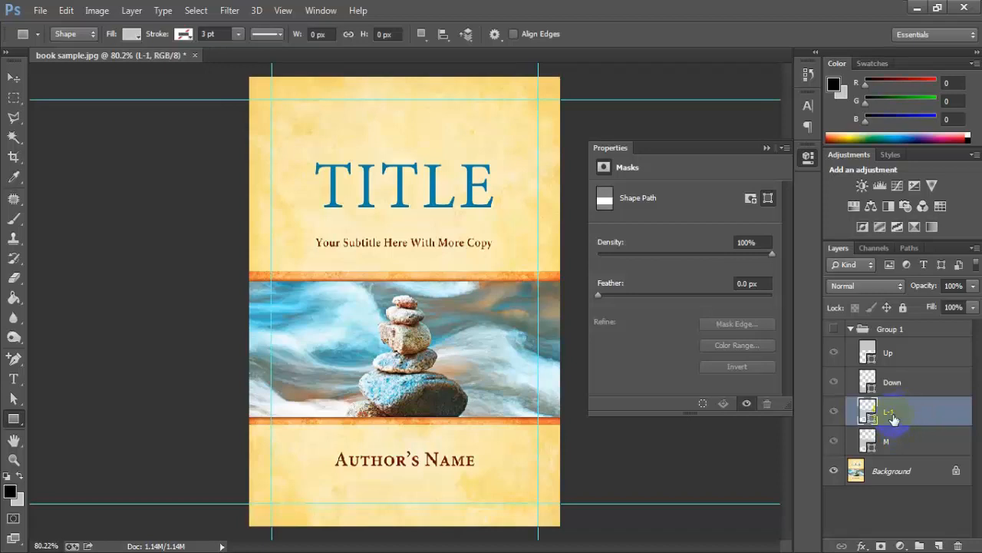
{"action": "left_click_drag", "start_coordinate": [901, 424], "coordinate": [940, 544]}
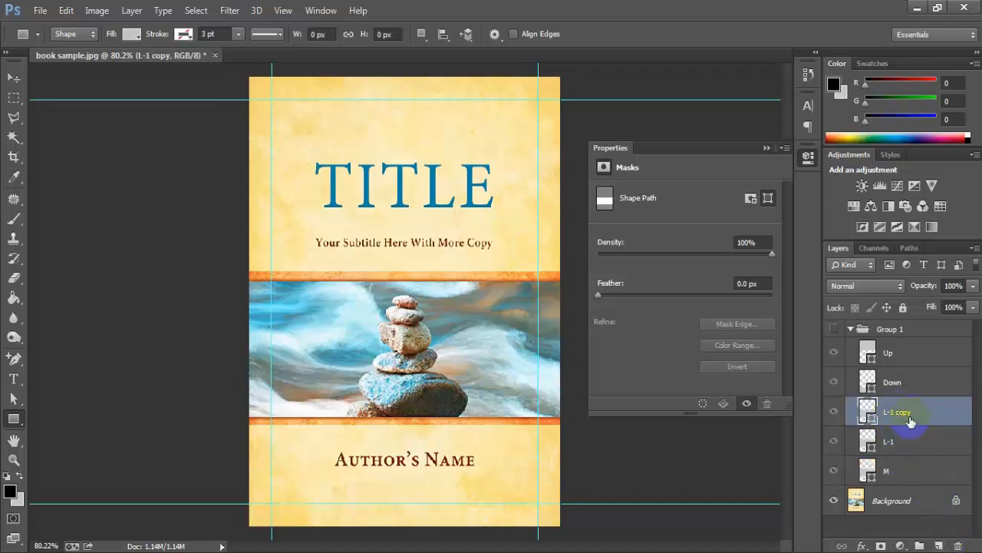
{"action": "double_click", "coordinate": [898, 412]}
{"action": "type", "text": "L-2"}
{"action": "key", "text": "Return"}
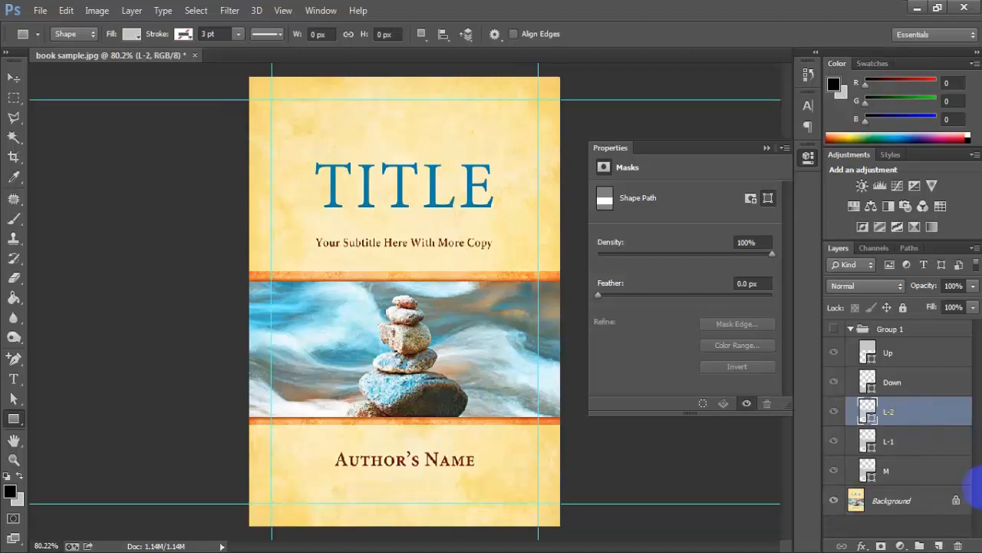
- Move layers L-2 and L-1 beneath layer M inside Group 1 and make the group visible
{"action": "left_click", "coordinate": [902, 441], "text": "shift"}
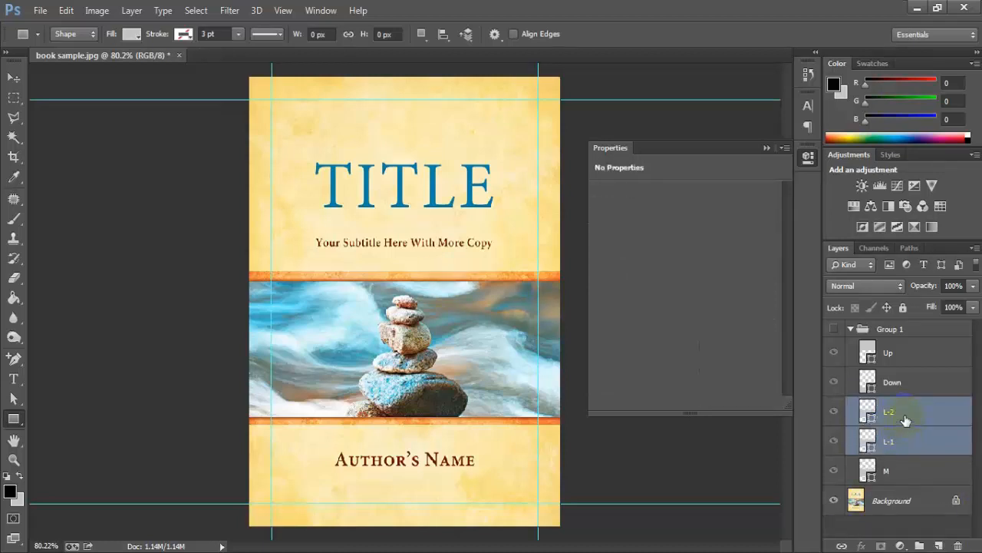
{"action": "left_click_drag", "start_coordinate": [908, 421], "coordinate": [910, 480]}
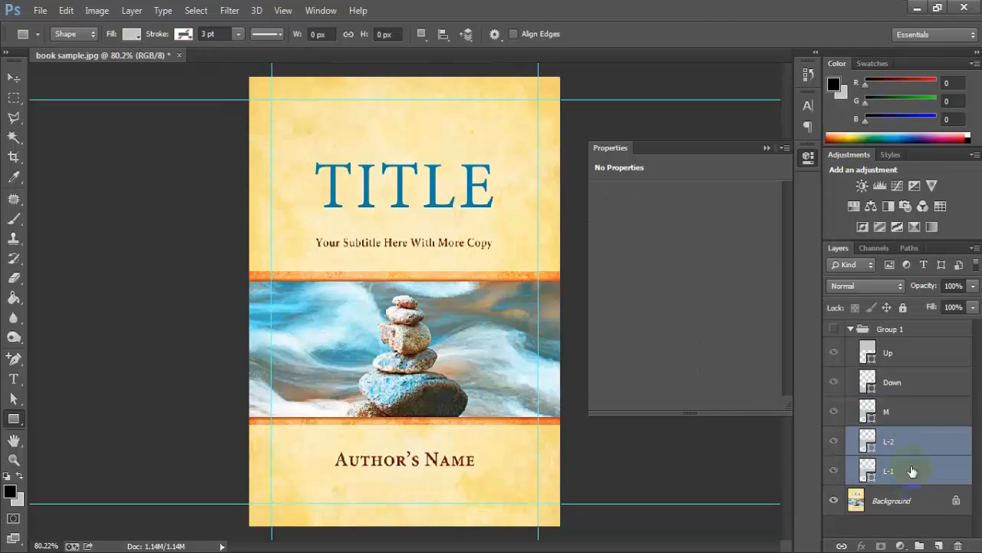
{"action": "left_click", "coordinate": [910, 442]}
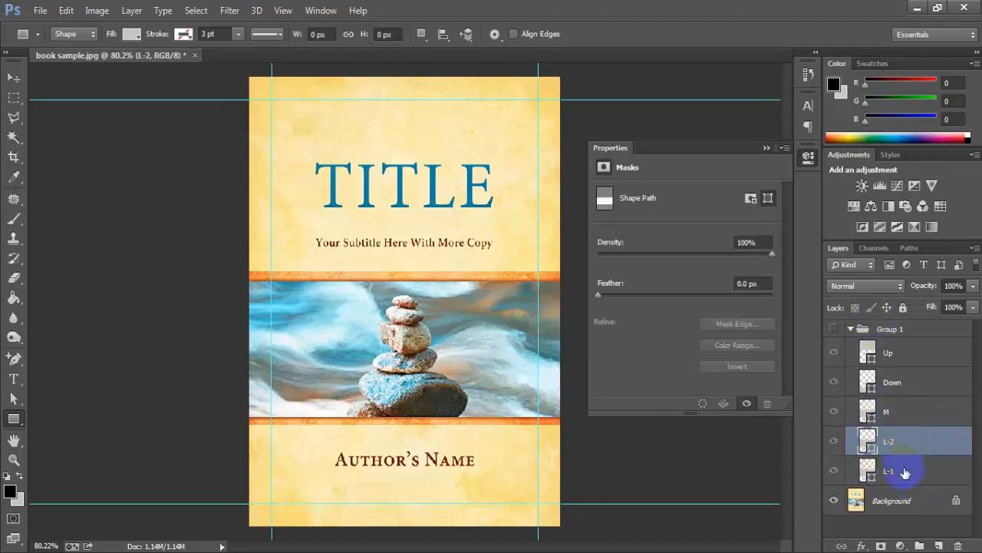
{"action": "left_click", "coordinate": [831, 443]}
{"action": "left_click", "coordinate": [835, 443]}
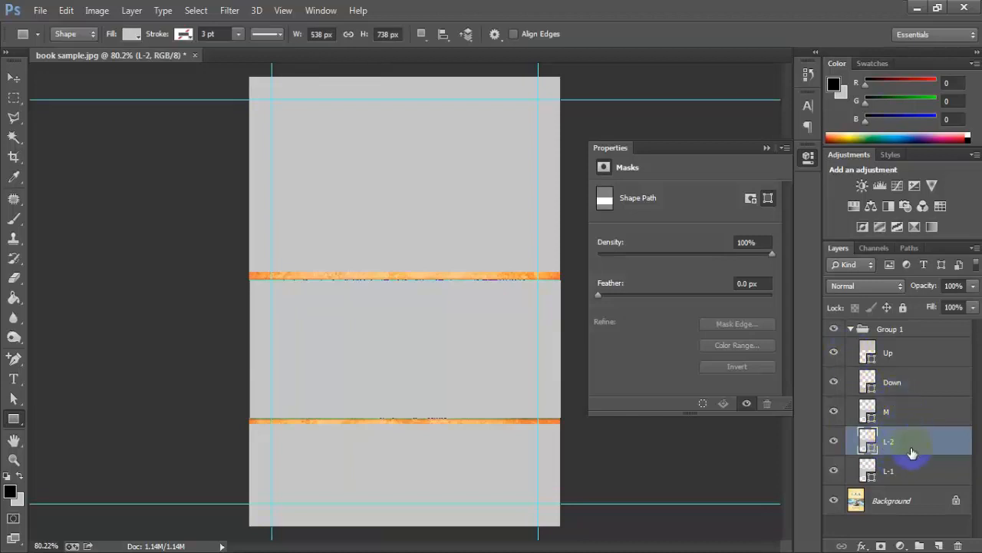
- Reshape the L-2 rectangle to about 6% height so it covers only the upper orange stripe
{"action": "key", "text": "ctrl+t"}
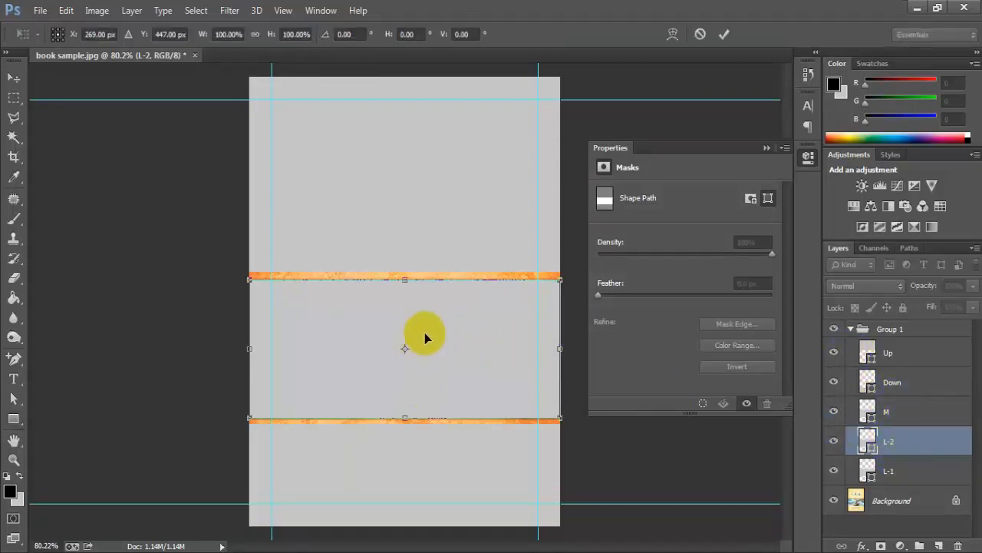
{"action": "key", "text": "ctrl+plus"}
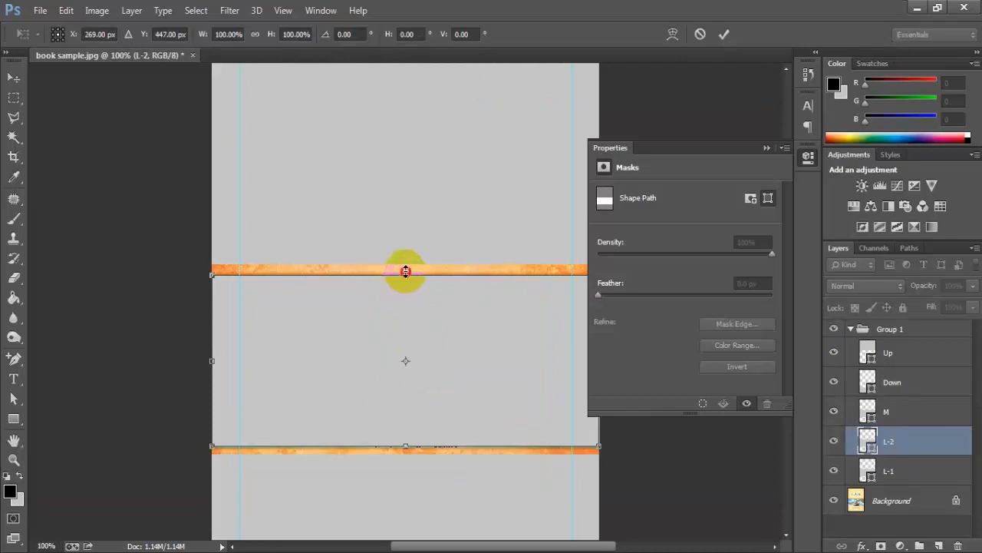
{"action": "left_click_drag", "start_coordinate": [405, 274], "coordinate": [406, 265]}
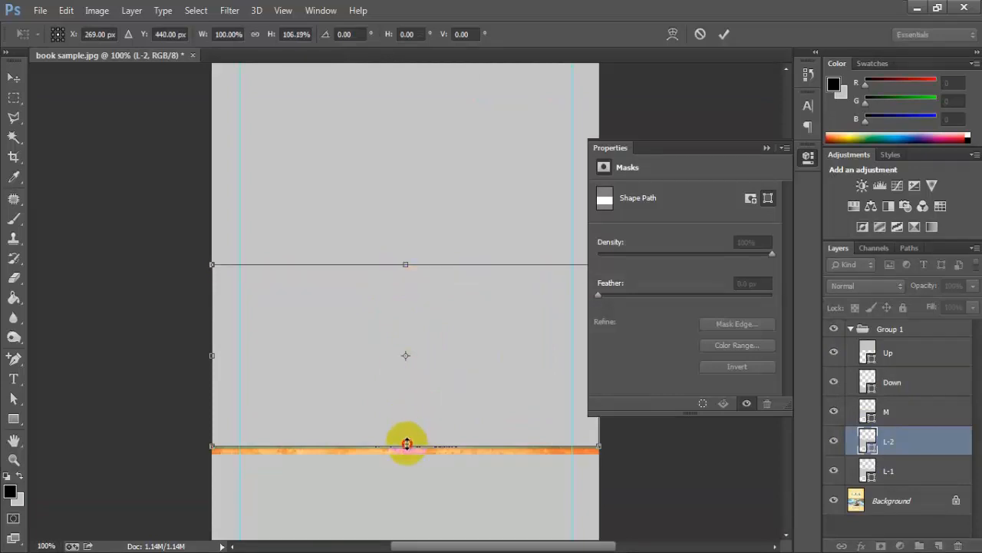
{"action": "left_click_drag", "start_coordinate": [406, 443], "coordinate": [422, 276]}
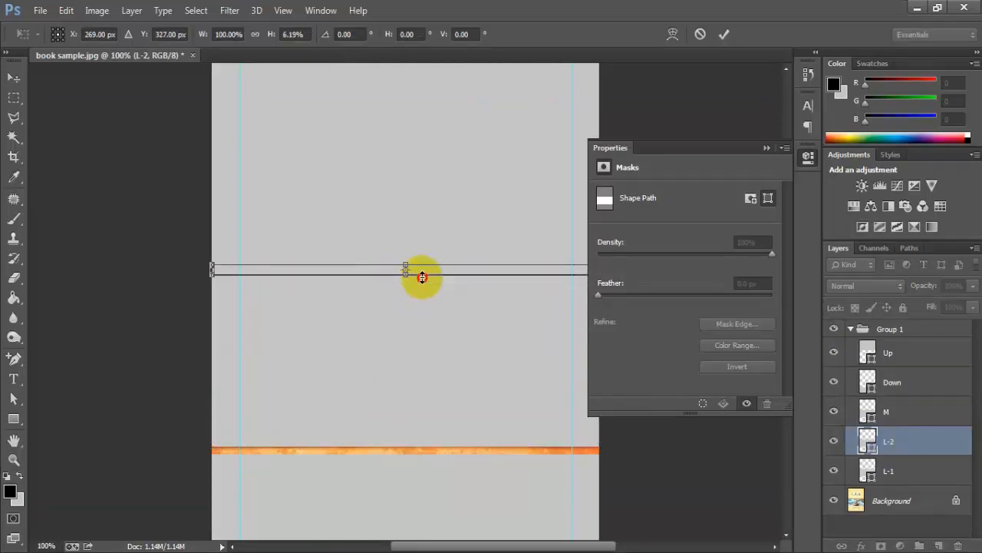
{"action": "key", "text": "Return"}
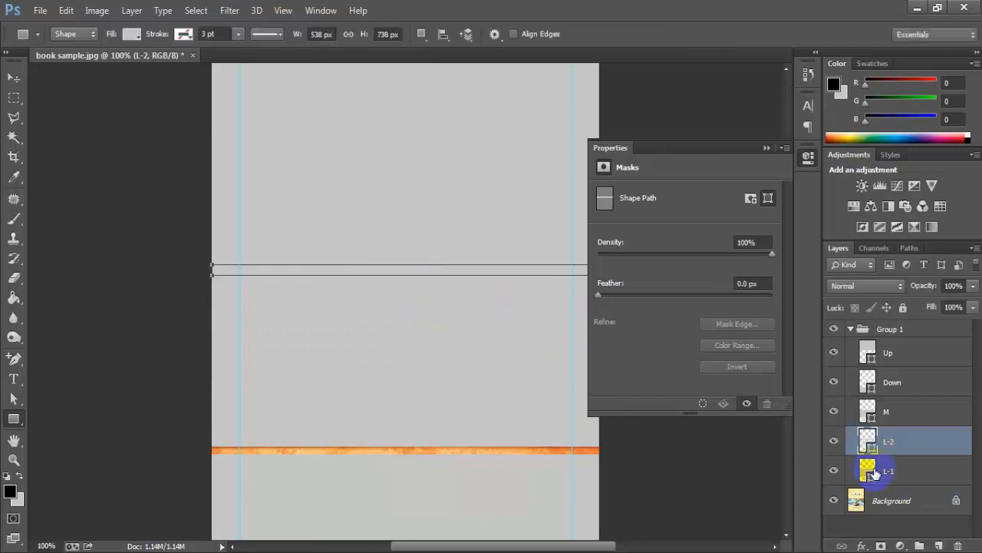
- Reshape the L-1 rectangle into a thin full-width strip covering only the lower orange stripe
{"action": "left_click", "coordinate": [836, 473]}
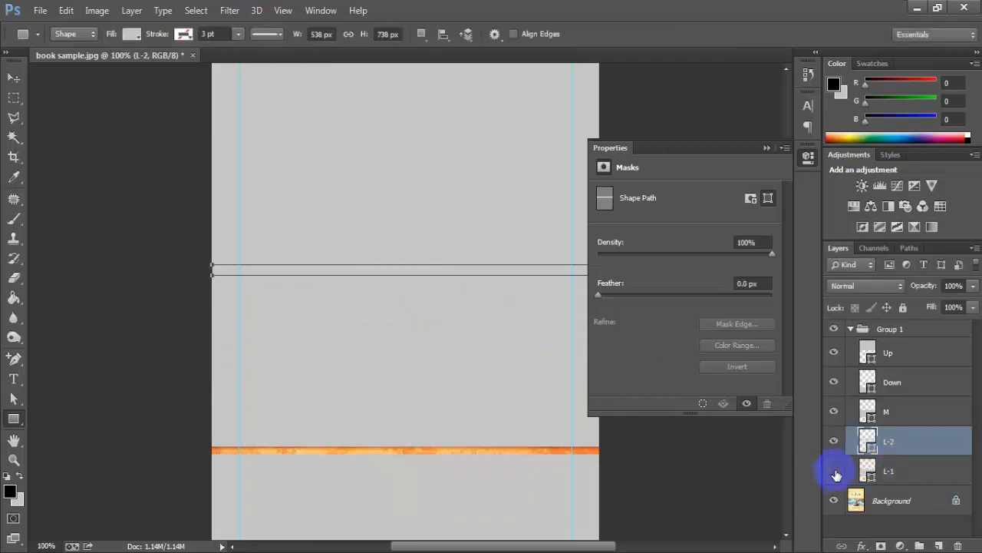
{"action": "left_click", "coordinate": [894, 470]}
{"action": "key", "text": "ctrl+t"}
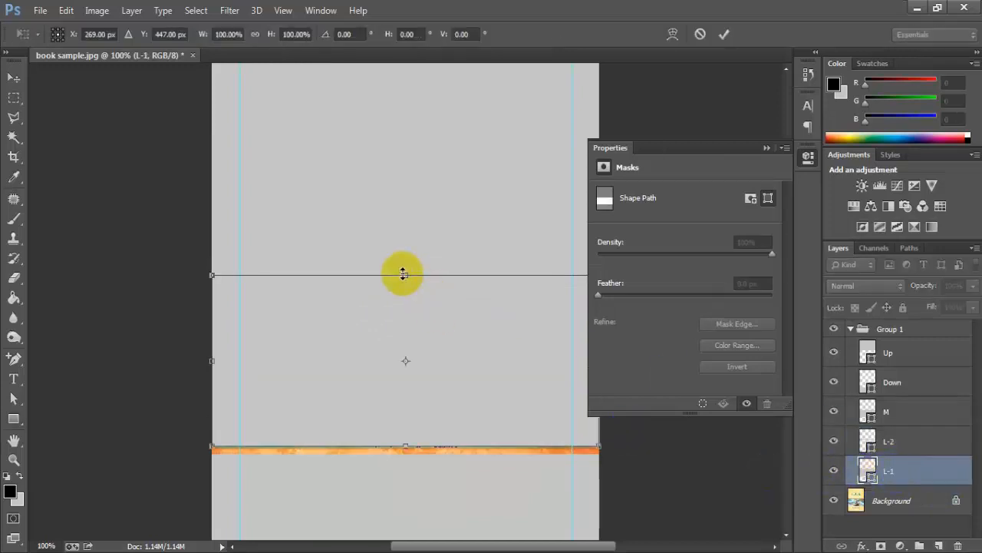
{"action": "left_click_drag", "start_coordinate": [405, 445], "coordinate": [405, 453]}
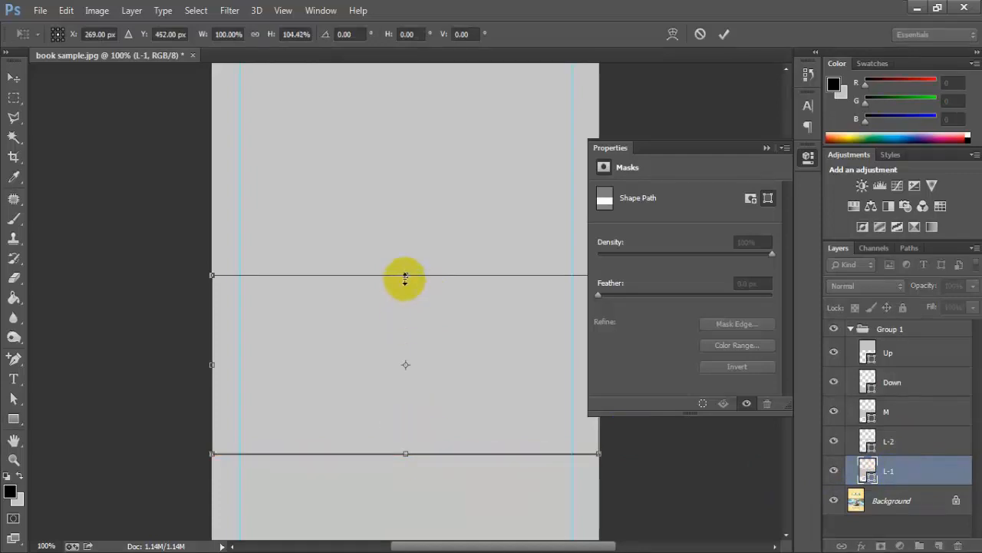
{"action": "left_click_drag", "start_coordinate": [405, 276], "coordinate": [418, 442]}
{"action": "key", "text": "Return"}
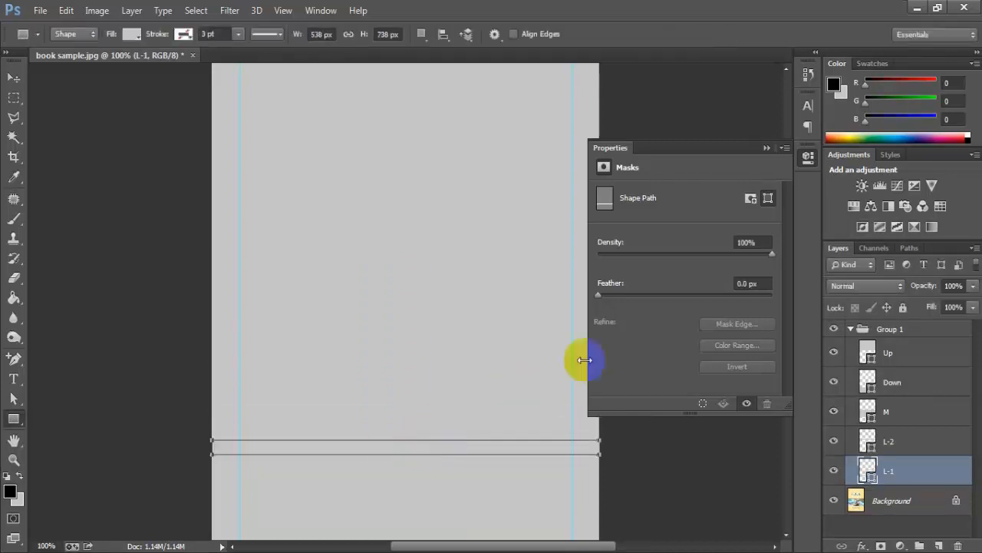
- Change the fill color of the Up rectangle to the golden yellow f6bc0c
{"action": "left_click", "coordinate": [919, 440]}
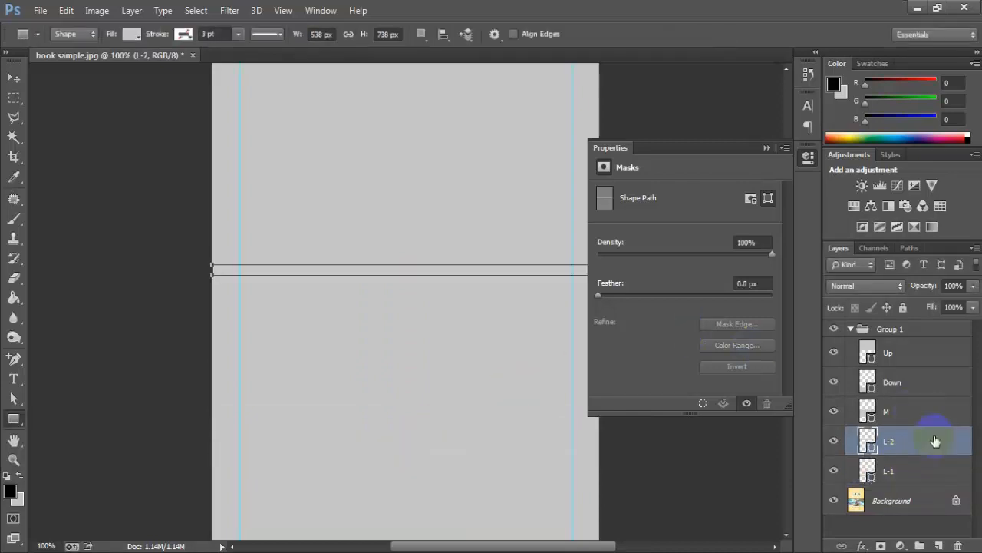
{"action": "left_click", "coordinate": [894, 355]}
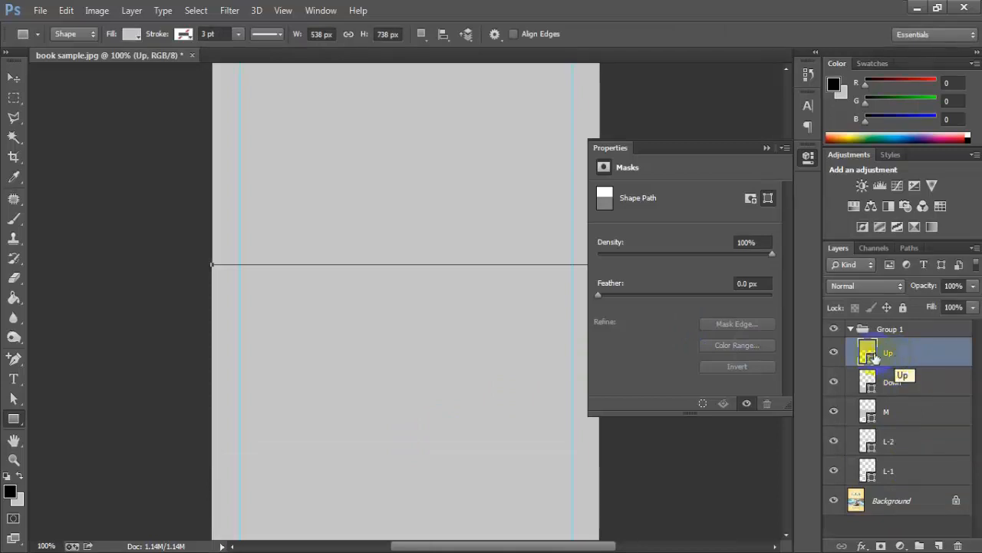
{"action": "right_click", "coordinate": [907, 354]}
{"action": "left_click", "coordinate": [622, 527]}
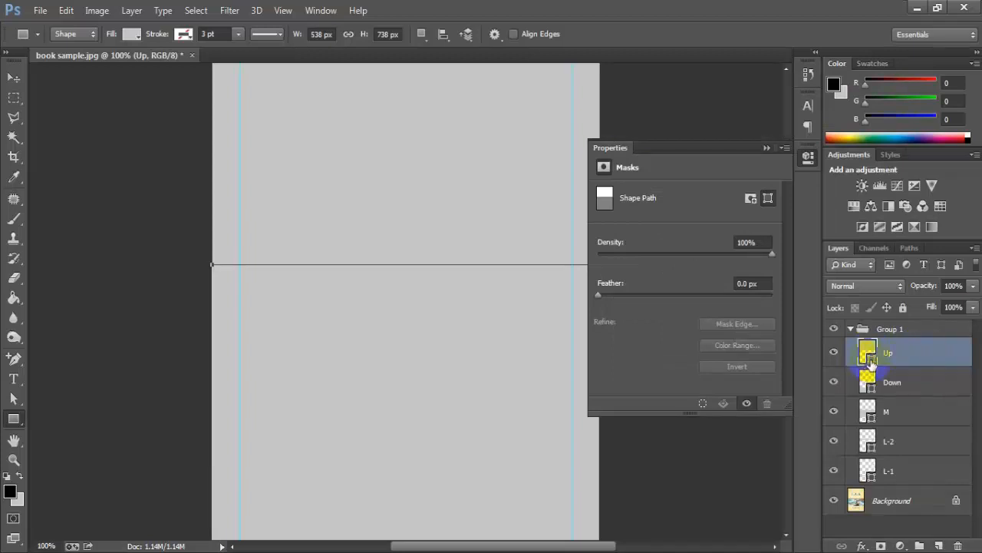
{"action": "double_click", "coordinate": [868, 356]}
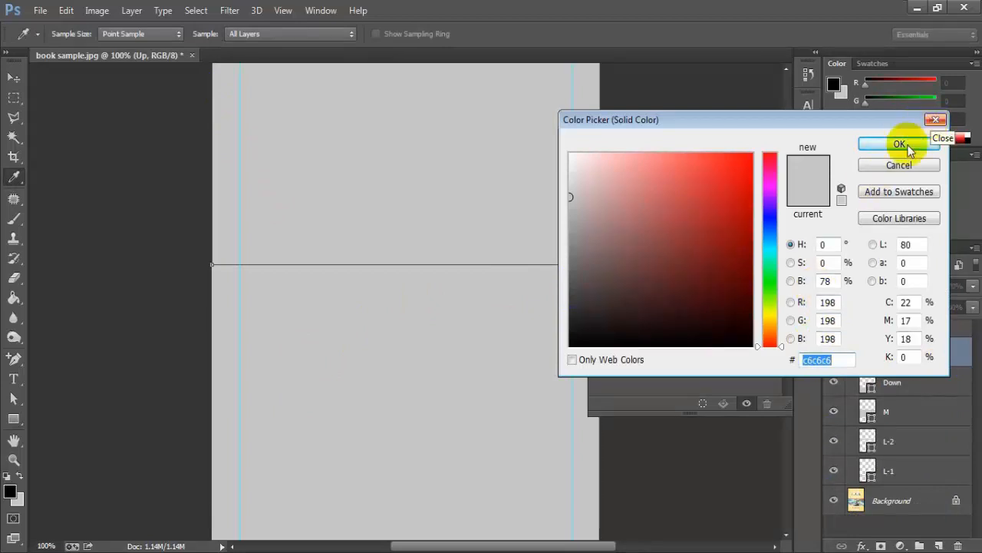
{"action": "left_click", "coordinate": [769, 314]}
{"action": "left_click_drag", "start_coordinate": [769, 321], "coordinate": [768, 325]}
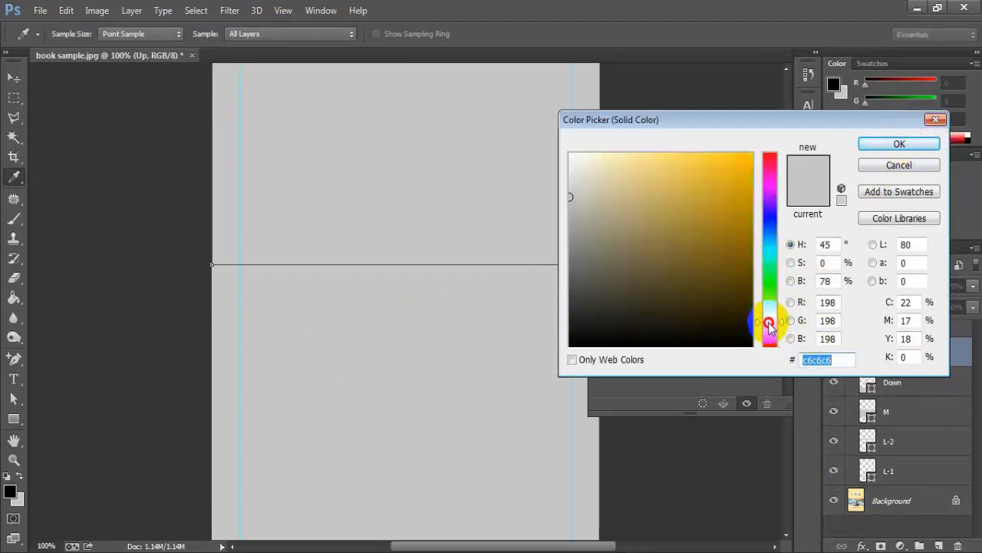
{"action": "left_click", "coordinate": [747, 158]}
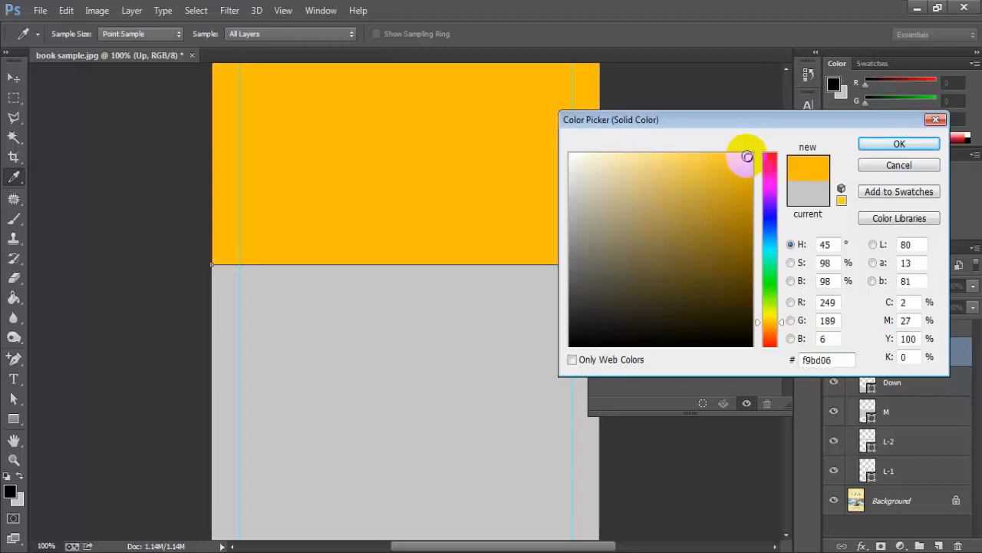
{"action": "left_click", "coordinate": [749, 157]}
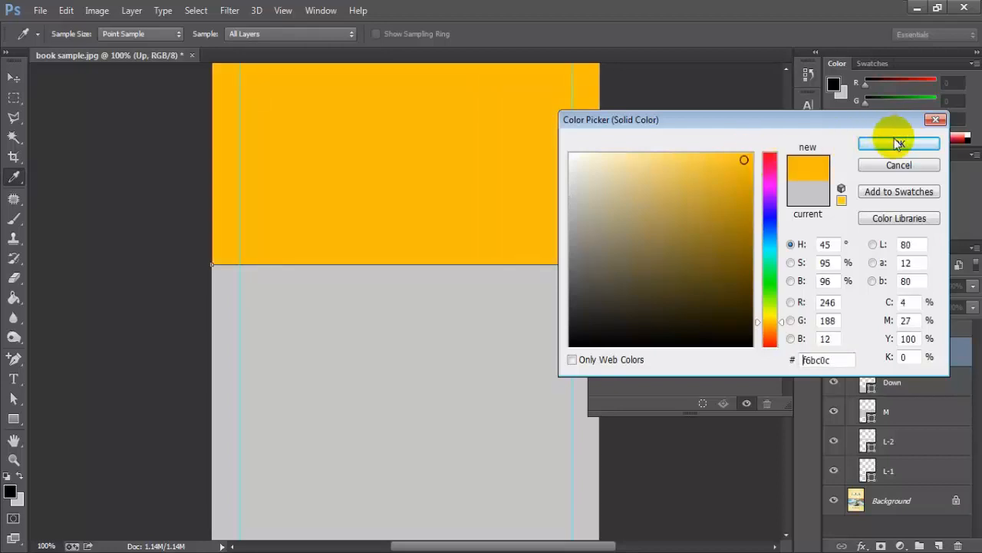
{"action": "left_click", "coordinate": [898, 145]}
- Add a Pattern Overlay effect to the Up layer using the red-orange leather-like pattern
{"action": "right_click", "coordinate": [921, 353]}
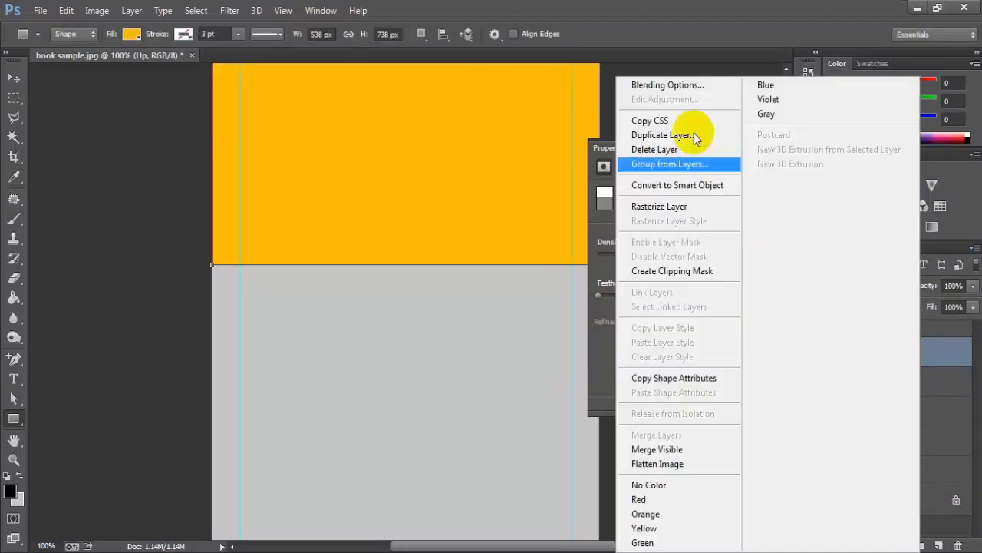
{"action": "left_click", "coordinate": [710, 86]}
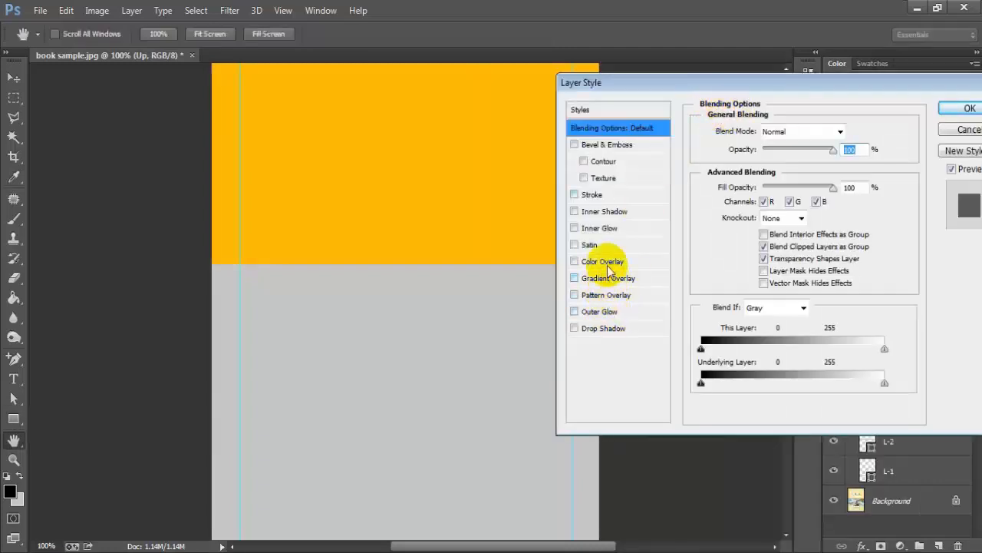
{"action": "left_click", "coordinate": [614, 298]}
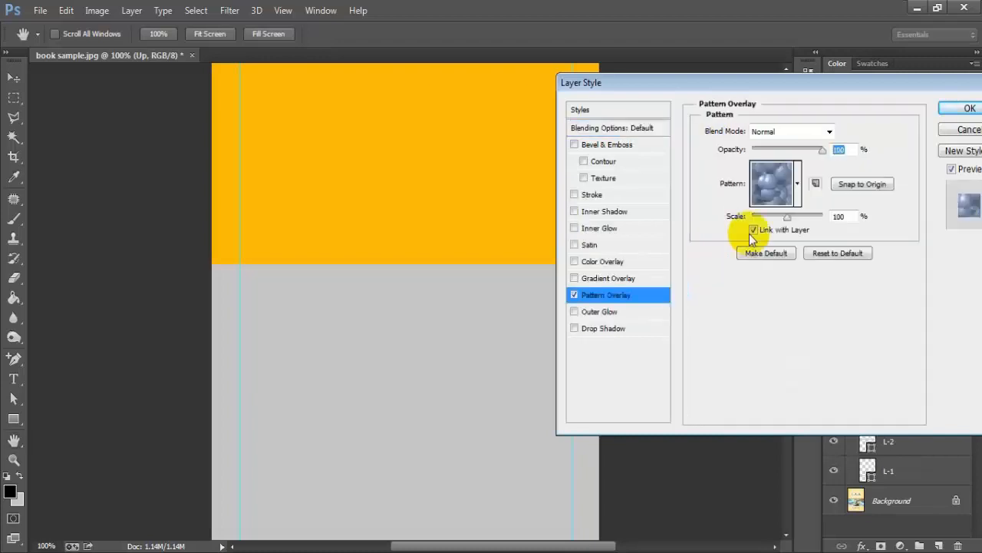
{"action": "left_click", "coordinate": [798, 191]}
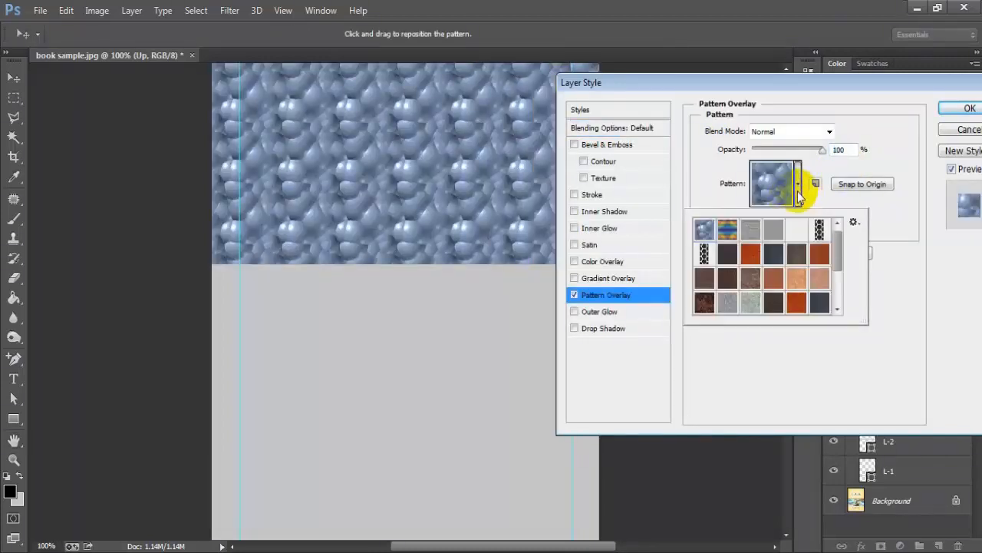
{"action": "left_click", "coordinate": [705, 276]}
{"action": "left_click", "coordinate": [725, 281]}
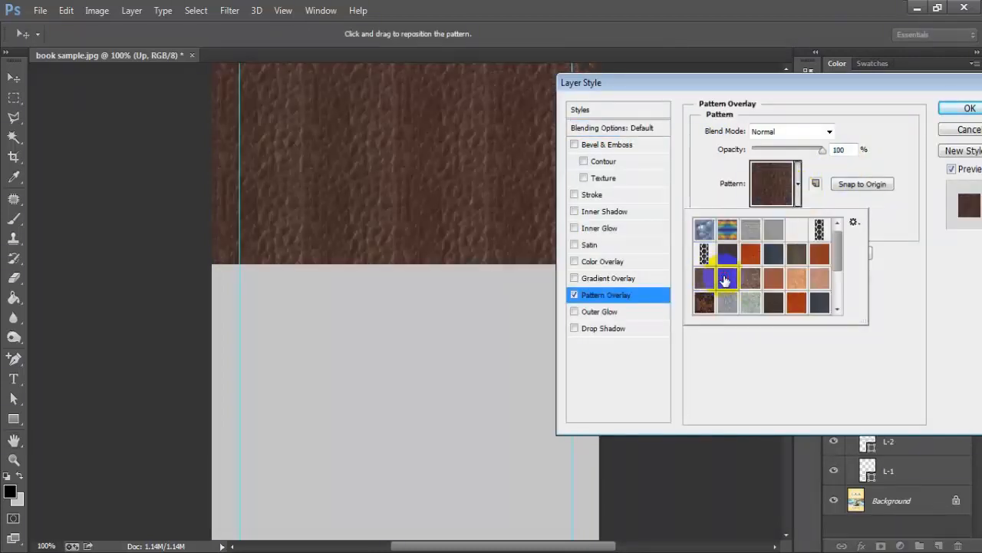
{"action": "left_click", "coordinate": [746, 255]}
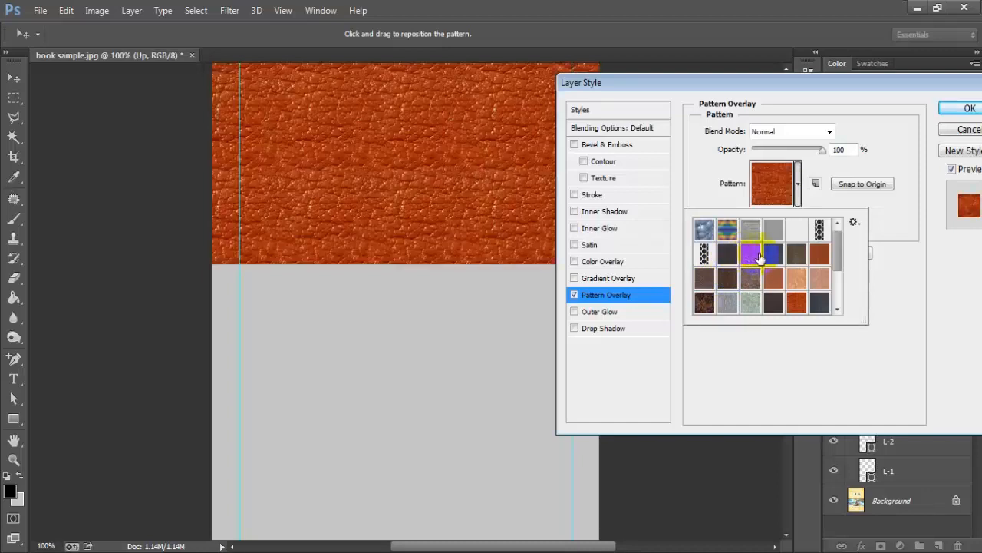
- Set the Up layer's pattern overlay to Overlay blend mode with 45% opacity and 81% scale
{"action": "left_click", "coordinate": [808, 134]}
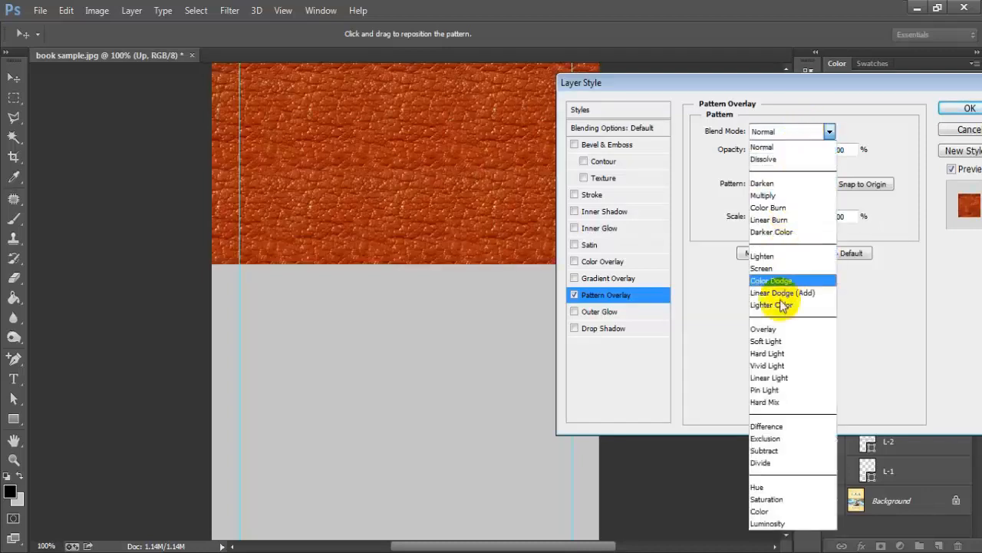
{"action": "left_click", "coordinate": [783, 329]}
{"action": "left_click_drag", "start_coordinate": [420, 224], "coordinate": [397, 159]}
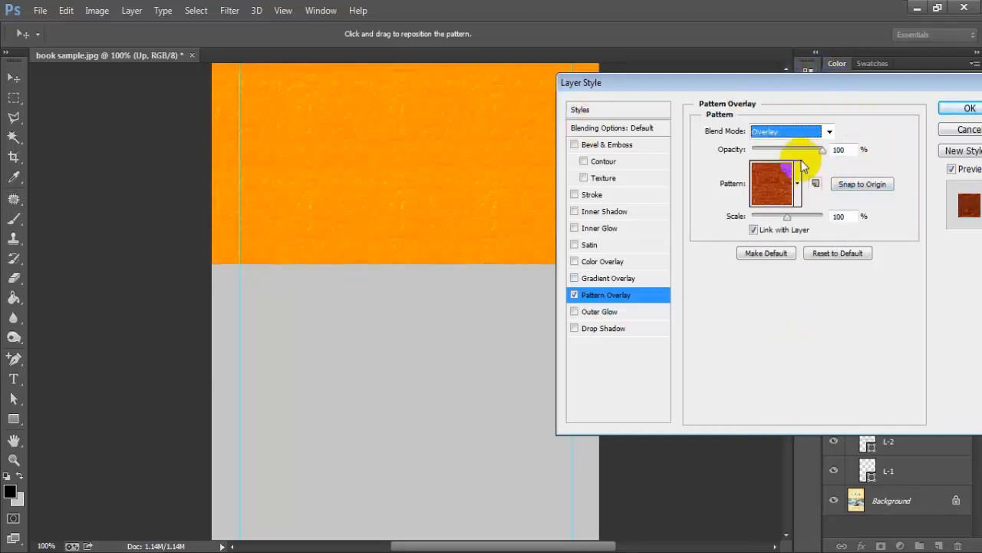
{"action": "left_click_drag", "start_coordinate": [822, 153], "coordinate": [785, 156]}
{"action": "mouse_move", "coordinate": [788, 217]}
{"action": "left_mouse_down"}
{"action": "mouse_move", "coordinate": [767, 220]}
{"action": "mouse_move", "coordinate": [782, 222]}
{"action": "left_mouse_up"}
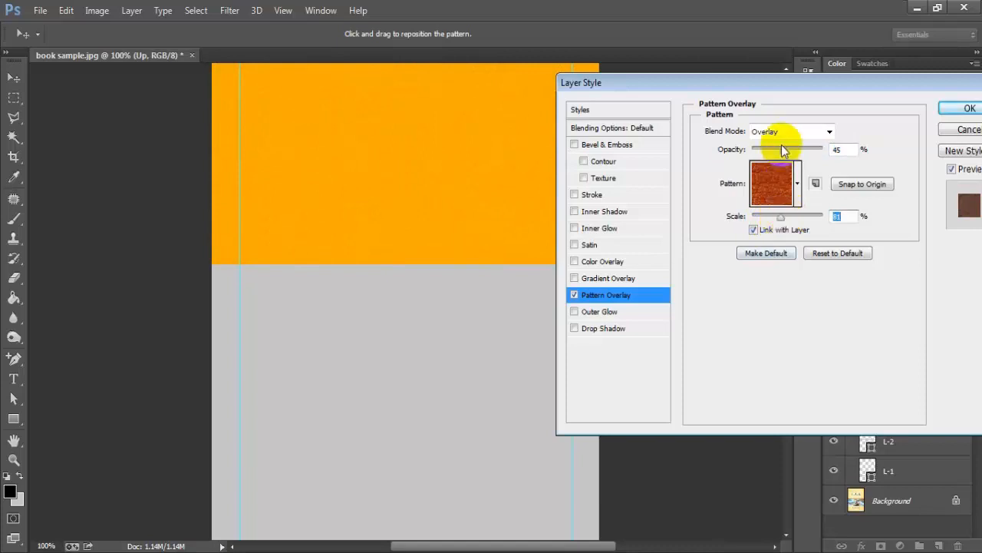
- Try several blend modes for the Up layer's pattern overlay and set it to Linear Burn
{"action": "left_click", "coordinate": [792, 136]}
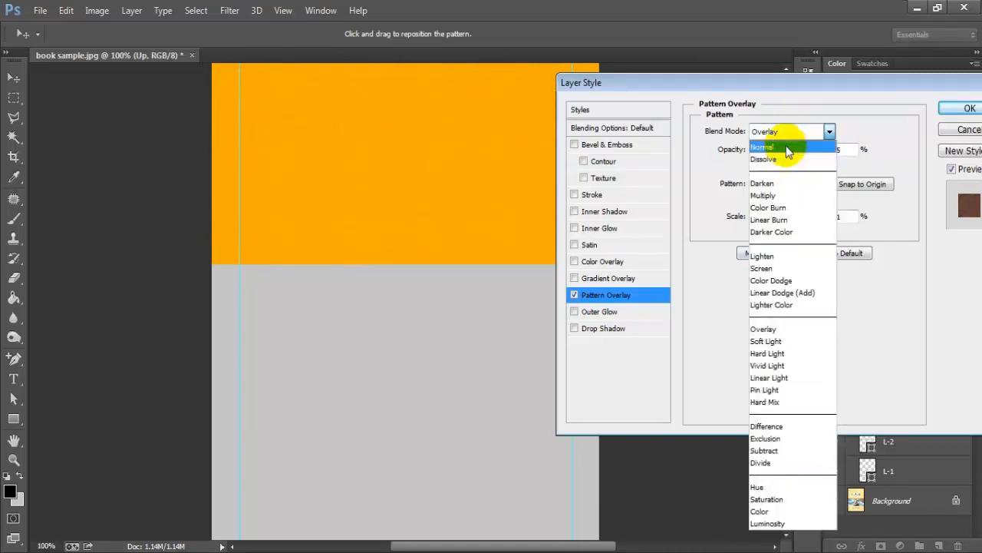
{"action": "left_click", "coordinate": [793, 140]}
{"action": "key", "text": "Down"}
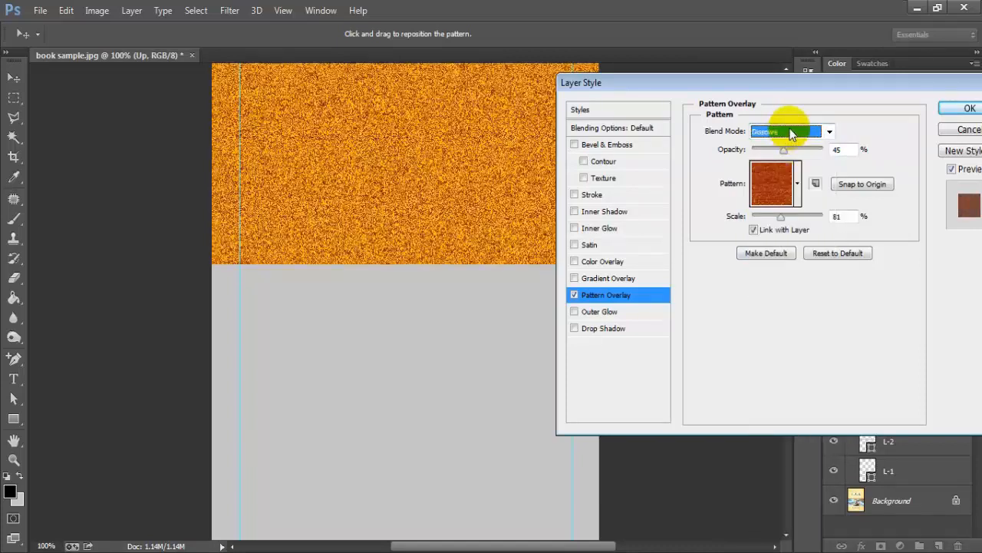
{"action": "key", "text": "Down"}
{"action": "key", "text": "Down"}
{"action": "key", "text": "Down"}
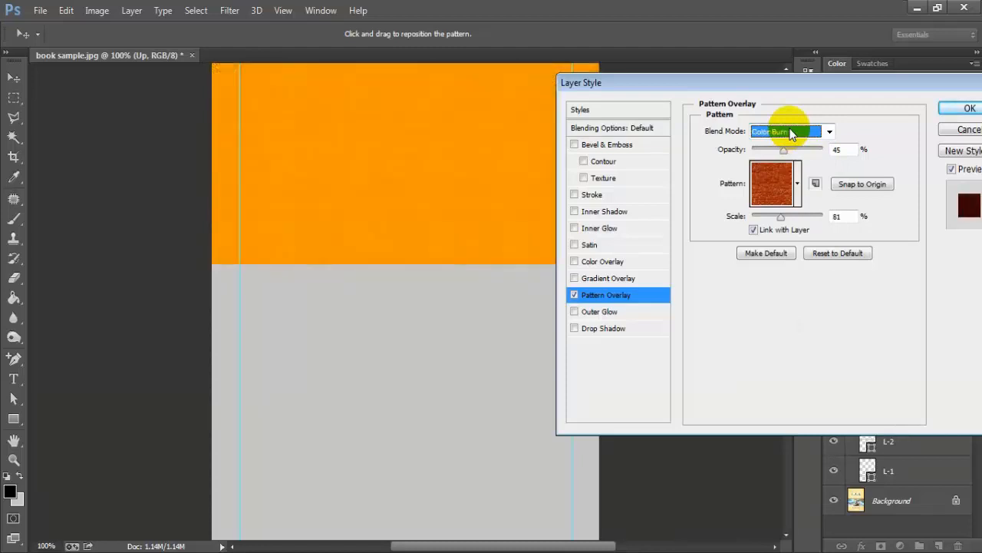
{"action": "key", "text": "Down"}
{"action": "key", "text": "Up"}
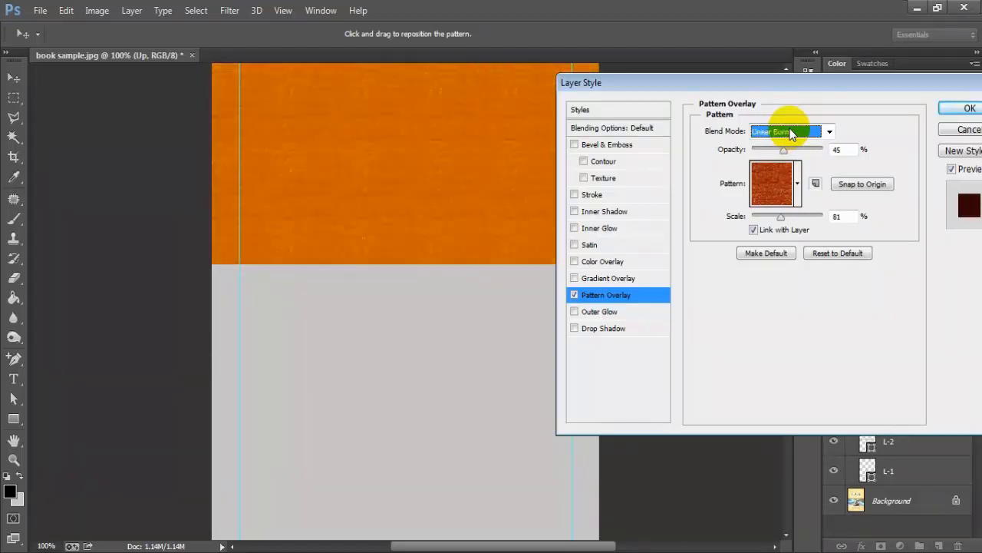
- Lower the pattern overlay's opacity to about 22% and apply the layer style to Up
{"action": "mouse_move", "coordinate": [783, 149]}
{"action": "left_mouse_down"}
{"action": "mouse_move", "coordinate": [773, 151]}
{"action": "mouse_move", "coordinate": [780, 154]}
{"action": "left_mouse_up"}
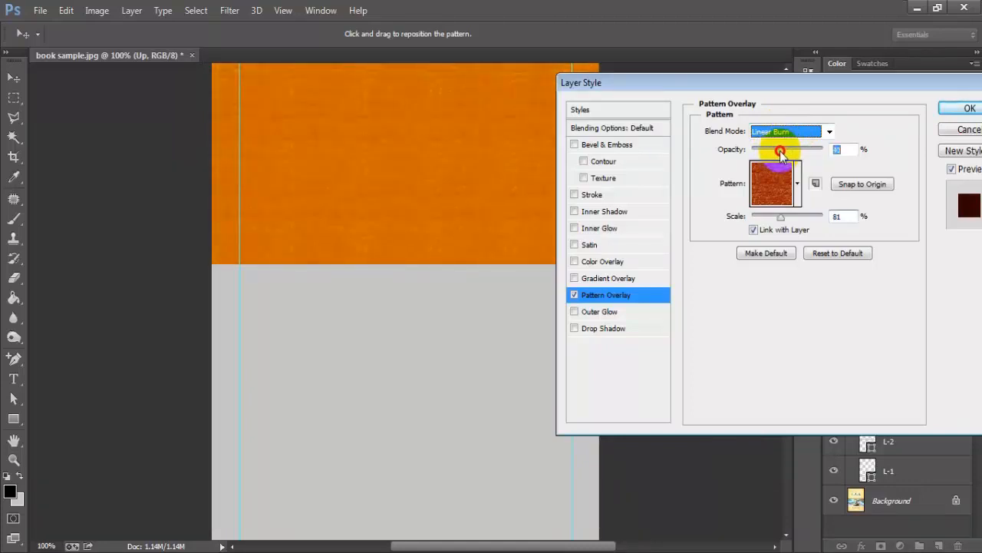
{"action": "left_click_drag", "start_coordinate": [780, 156], "coordinate": [769, 156]}
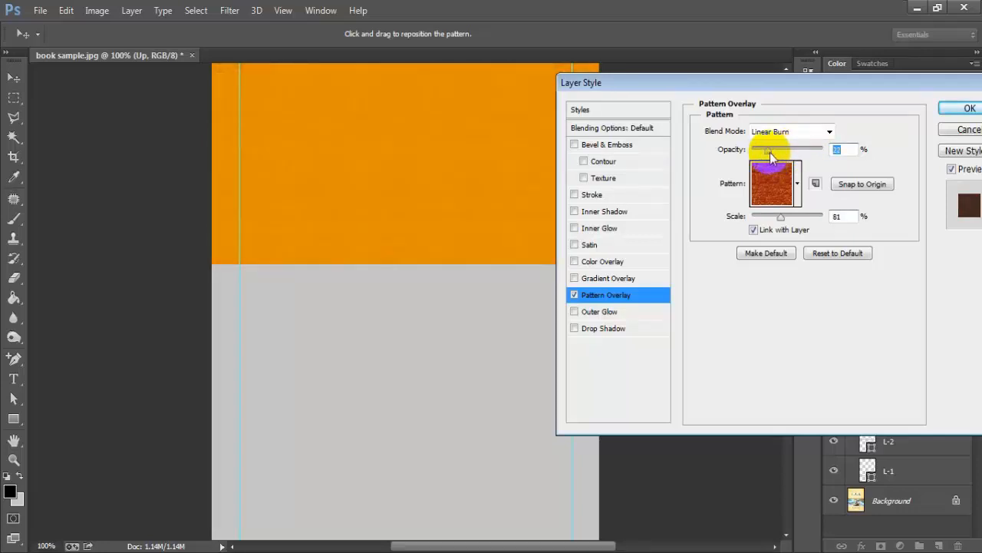
{"action": "left_click", "coordinate": [957, 111]}
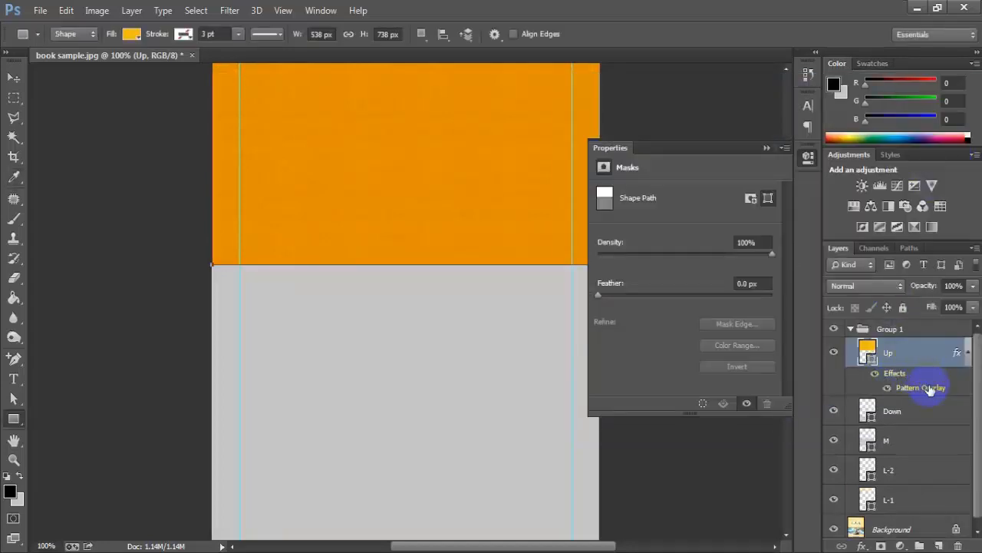
- Copy the Up layer's style and paste it onto the Down layer
{"action": "right_click", "coordinate": [929, 387]}
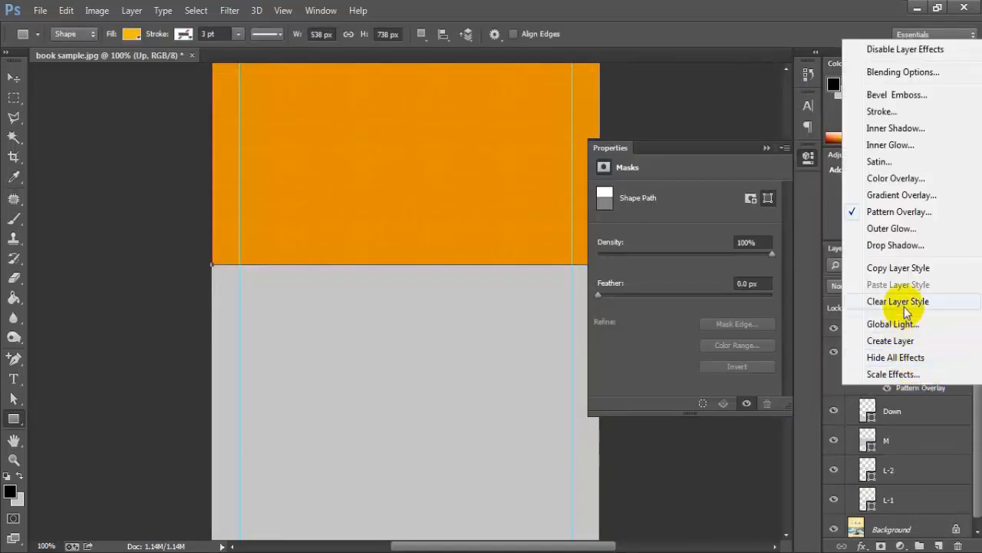
{"action": "left_click", "coordinate": [898, 267]}
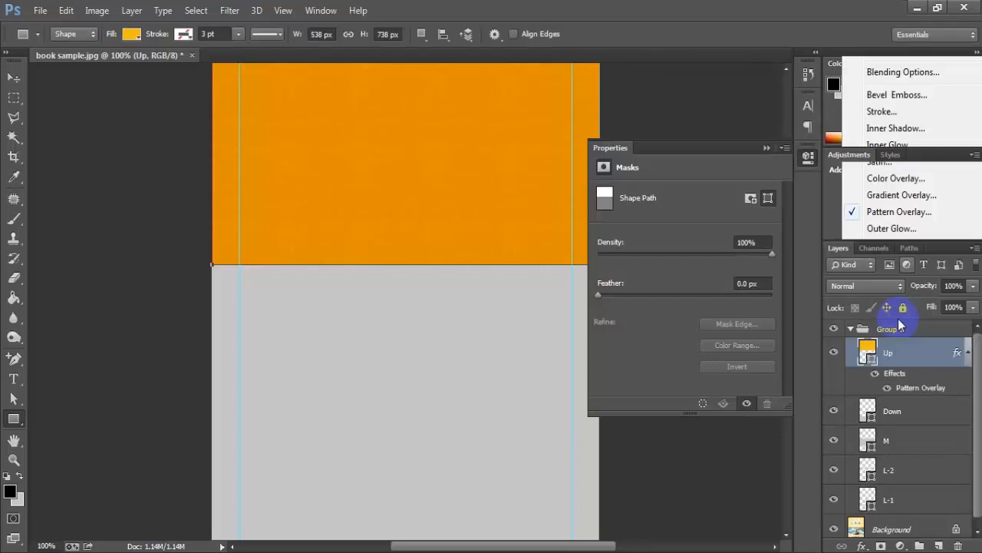
{"action": "left_click", "coordinate": [919, 414]}
{"action": "right_click", "coordinate": [917, 414]}
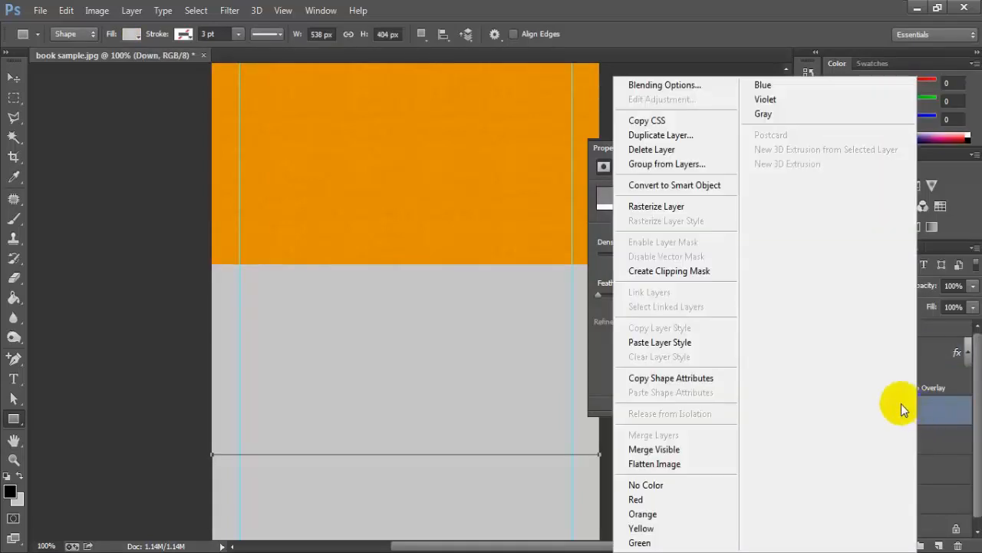
{"action": "left_click", "coordinate": [665, 343]}
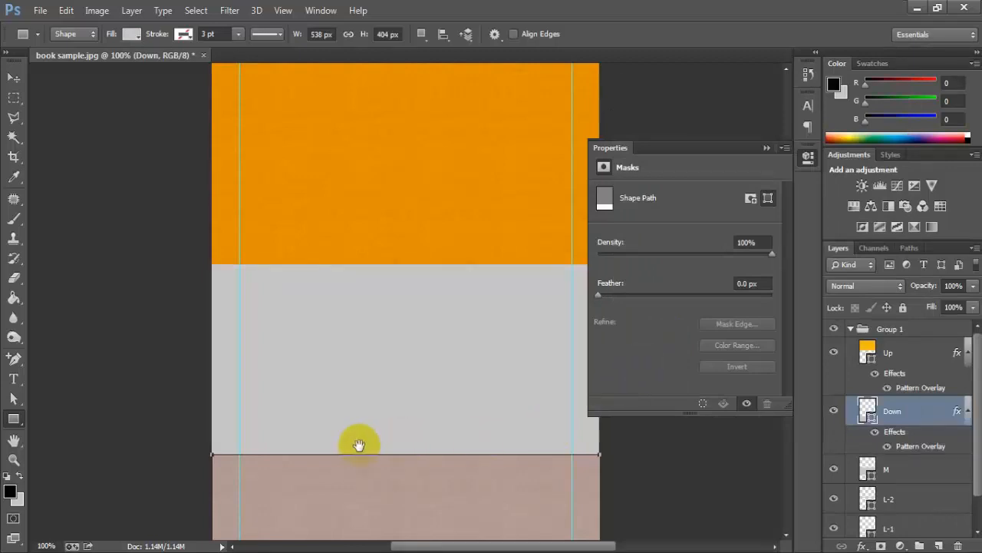
{"action": "left_click_drag", "start_coordinate": [358, 445], "coordinate": [340, 259]}
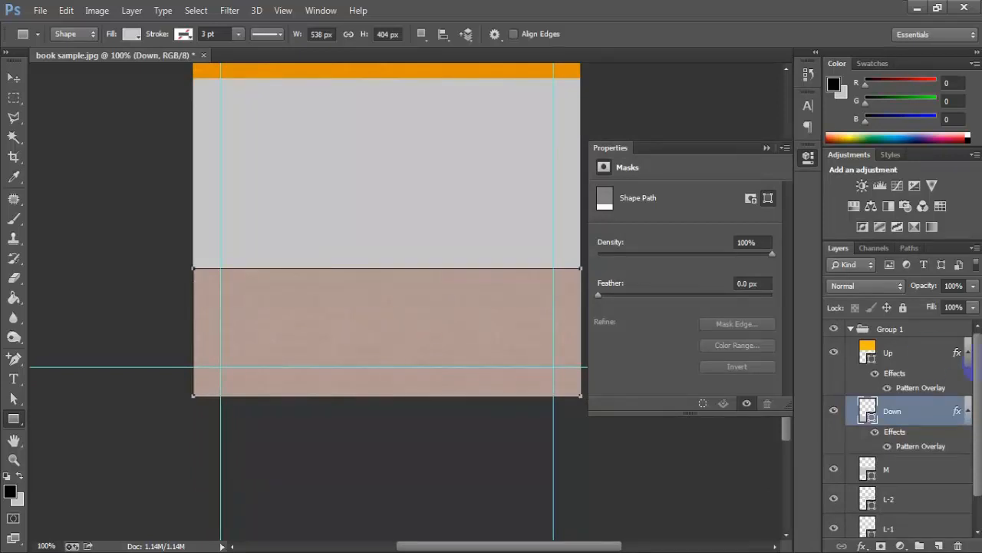
- Set the Down rectangle's fill color to f6bc0c, matching the Up rectangle
{"action": "double_click", "coordinate": [868, 357]}
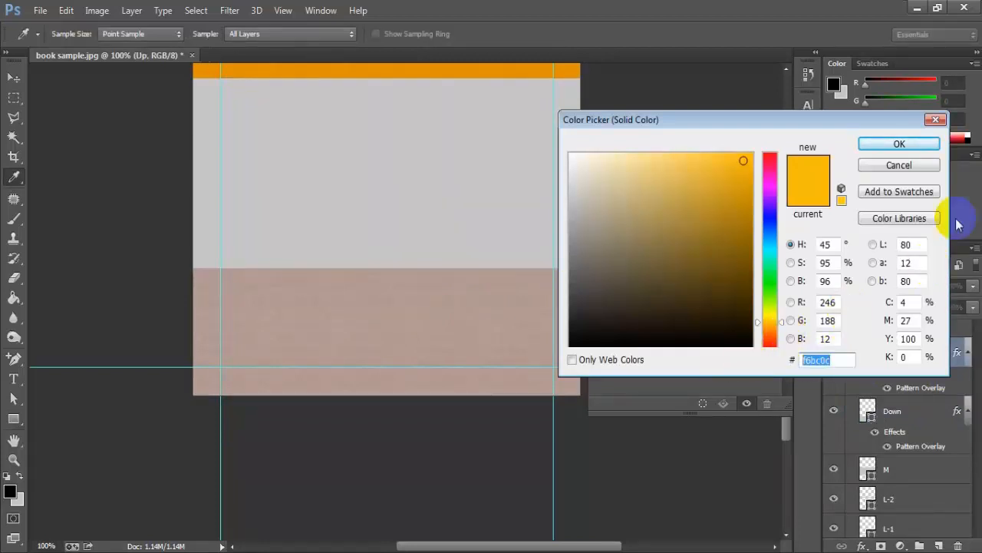
{"action": "left_click", "coordinate": [924, 143]}
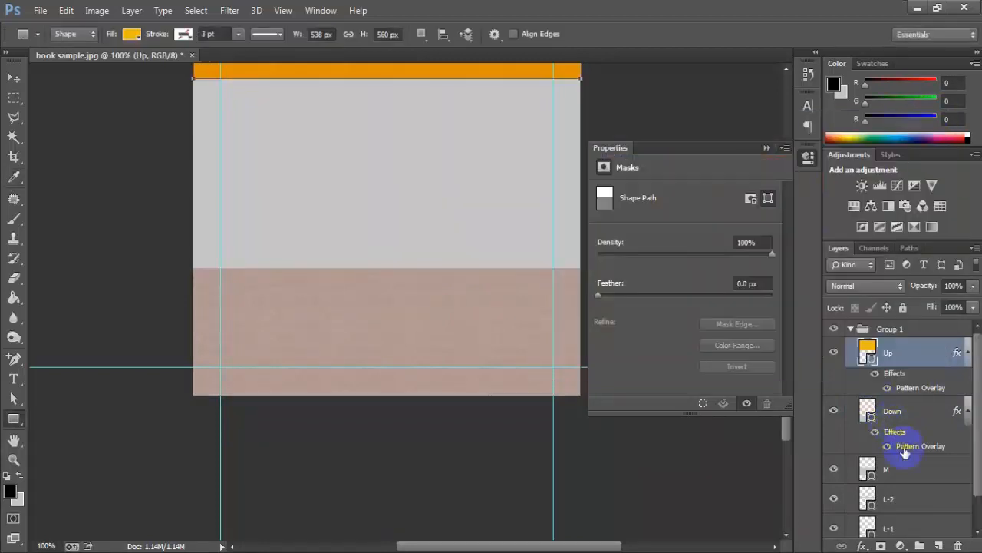
{"action": "left_click", "coordinate": [873, 417]}
{"action": "double_click", "coordinate": [872, 417]}
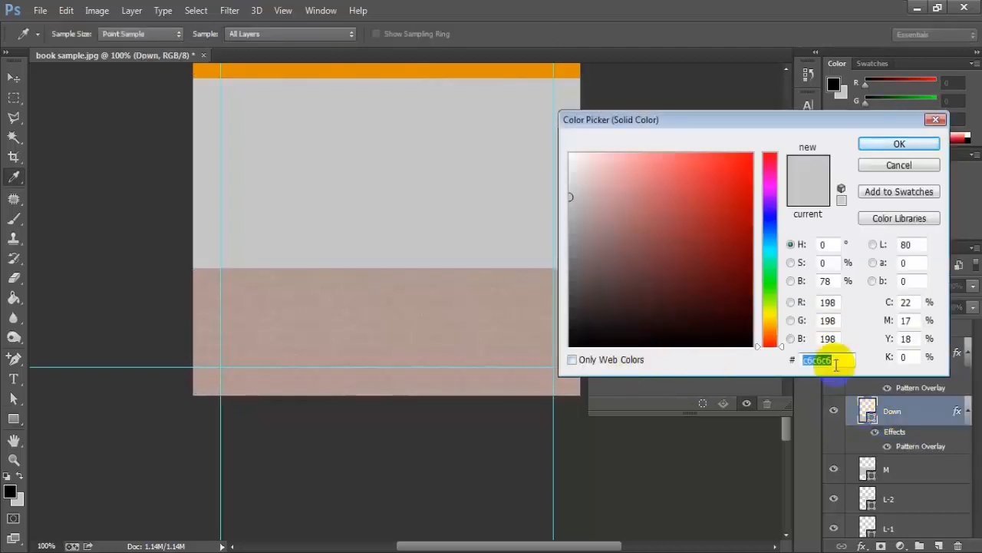
{"action": "type", "text": "f6bc0c"}
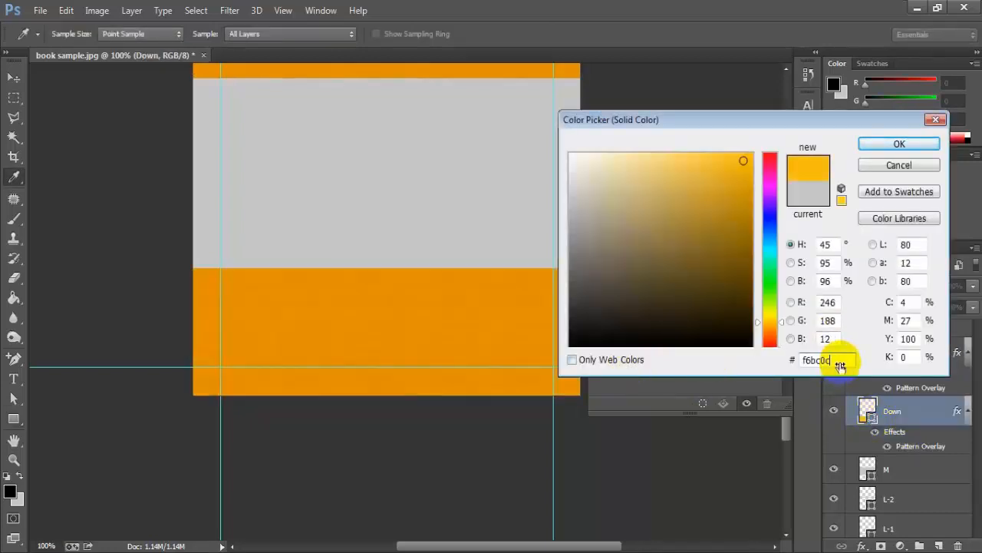
{"action": "left_click", "coordinate": [894, 145]}
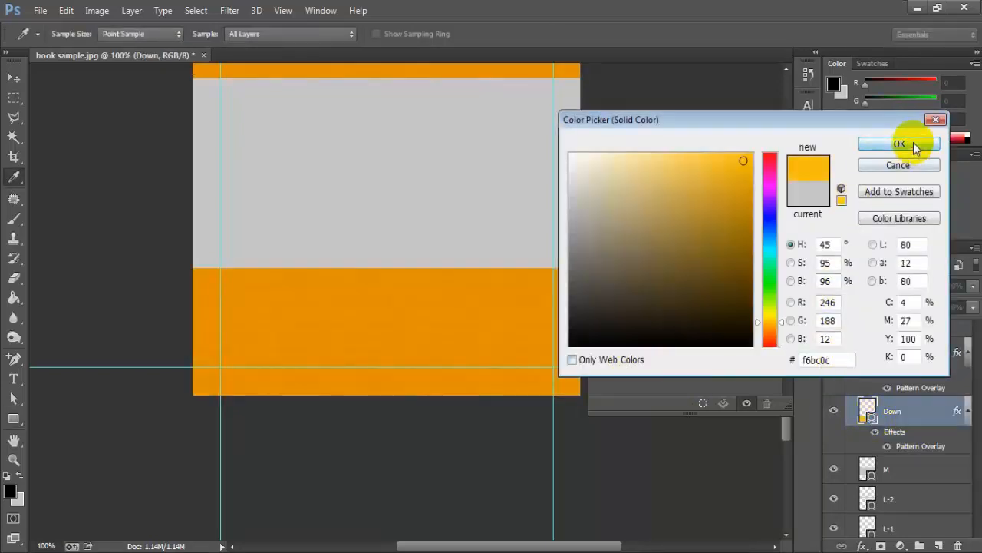
- Open the L-2 layer's blending options and enable Bevel & Emboss with Texture
{"action": "left_click_drag", "start_coordinate": [388, 241], "coordinate": [346, 371]}
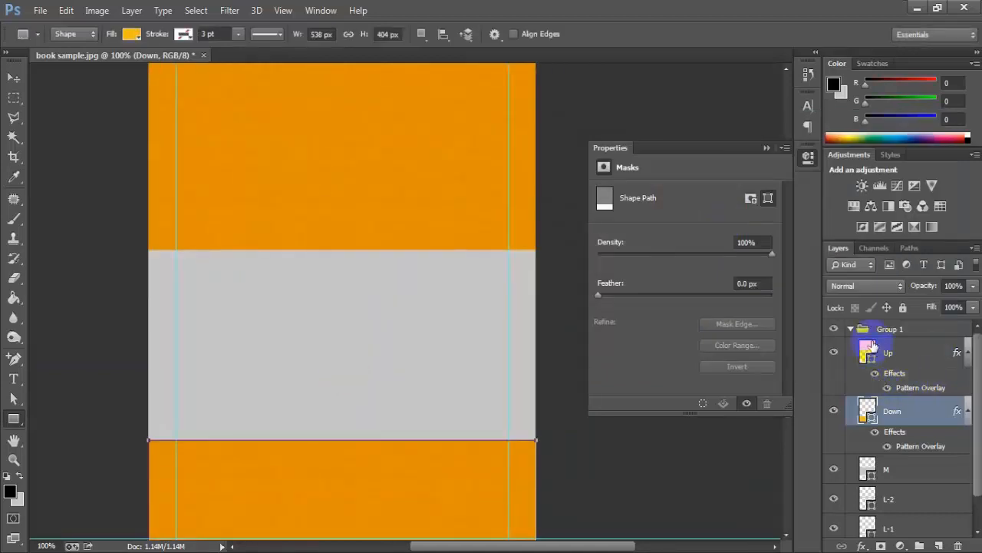
{"action": "left_click", "coordinate": [870, 471]}
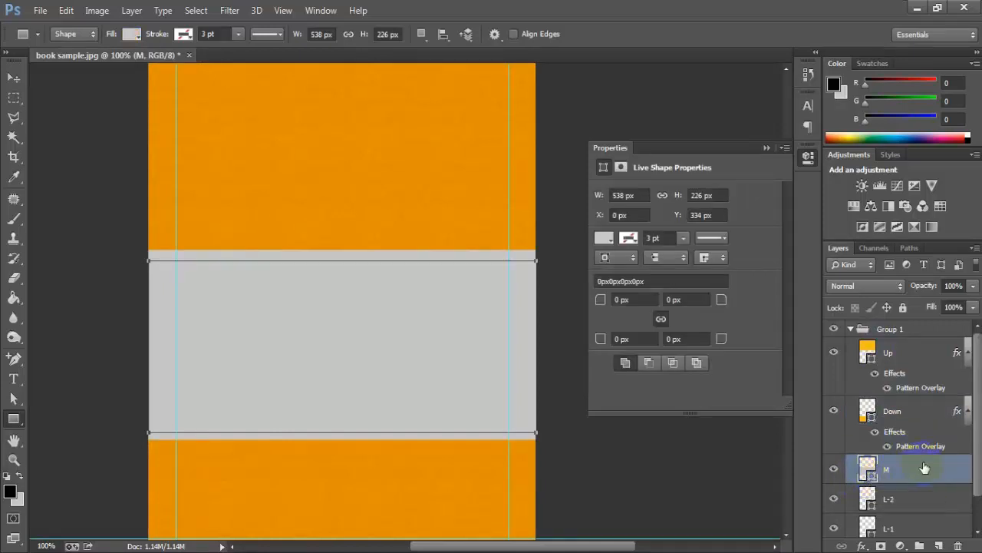
{"action": "scroll", "coordinate": [925, 465], "scroll_direction": "down", "scroll_amount": 1}
{"action": "left_click", "coordinate": [889, 474]}
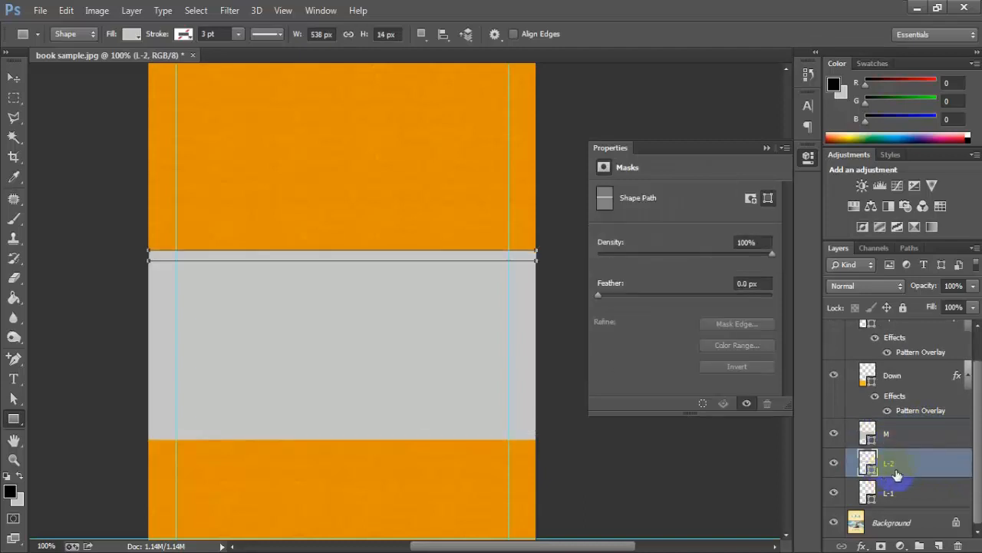
{"action": "right_click", "coordinate": [903, 469]}
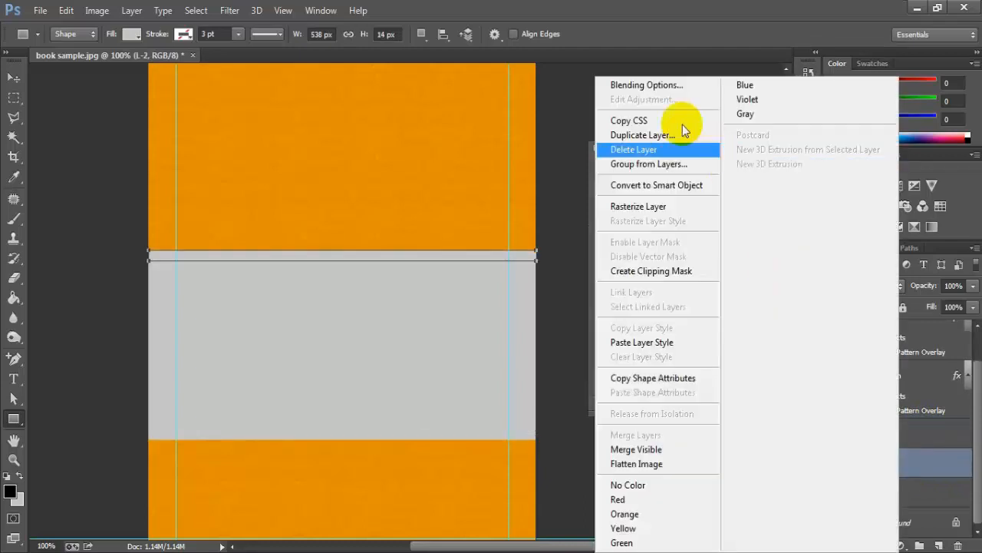
{"action": "left_click", "coordinate": [652, 86]}
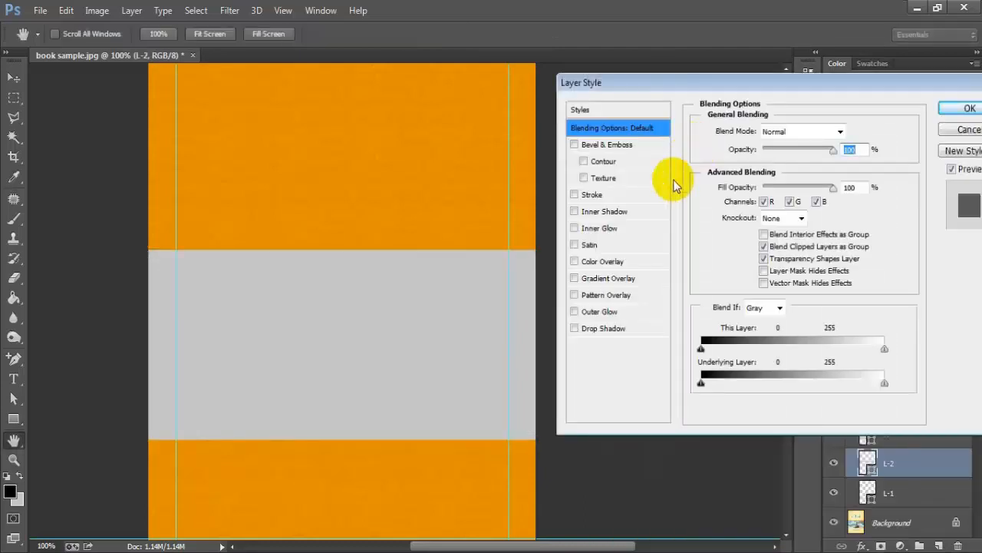
{"action": "left_click", "coordinate": [606, 179]}
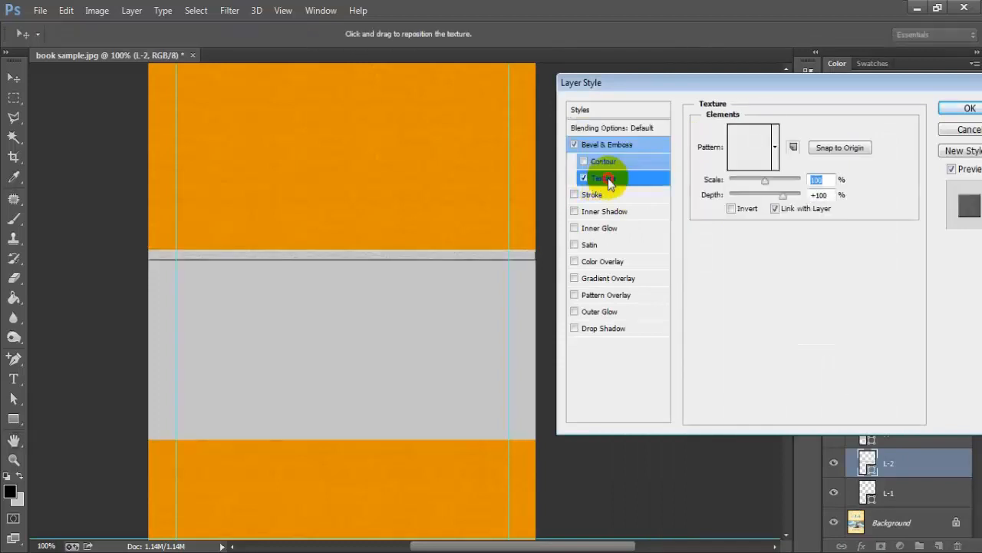
- Try several texture patterns on the L-2 bevel, then a texture scale of 59% and a depth of -34%
{"action": "left_click", "coordinate": [776, 154]}
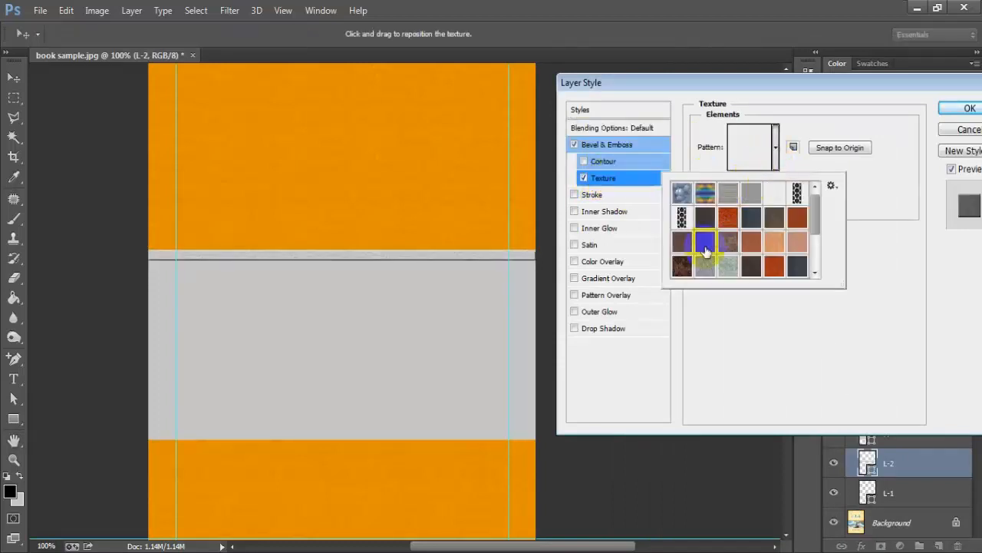
{"action": "left_click", "coordinate": [683, 266]}
{"action": "left_click", "coordinate": [682, 243]}
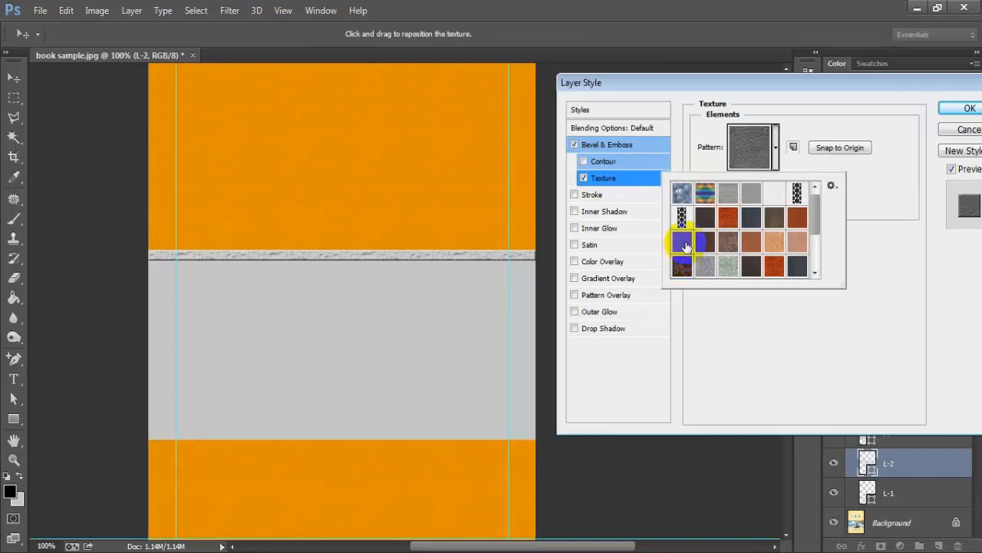
{"action": "left_click", "coordinate": [706, 244]}
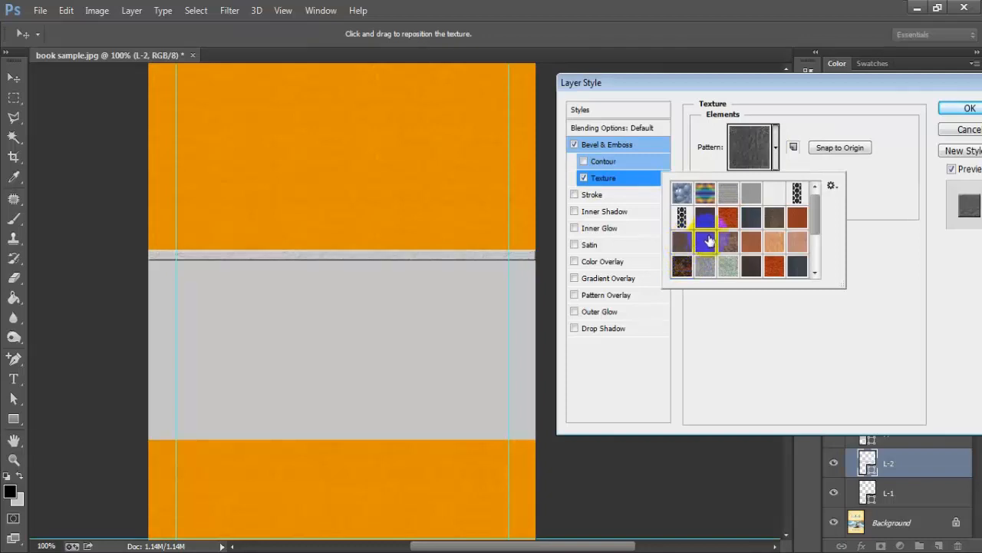
{"action": "left_click", "coordinate": [776, 268]}
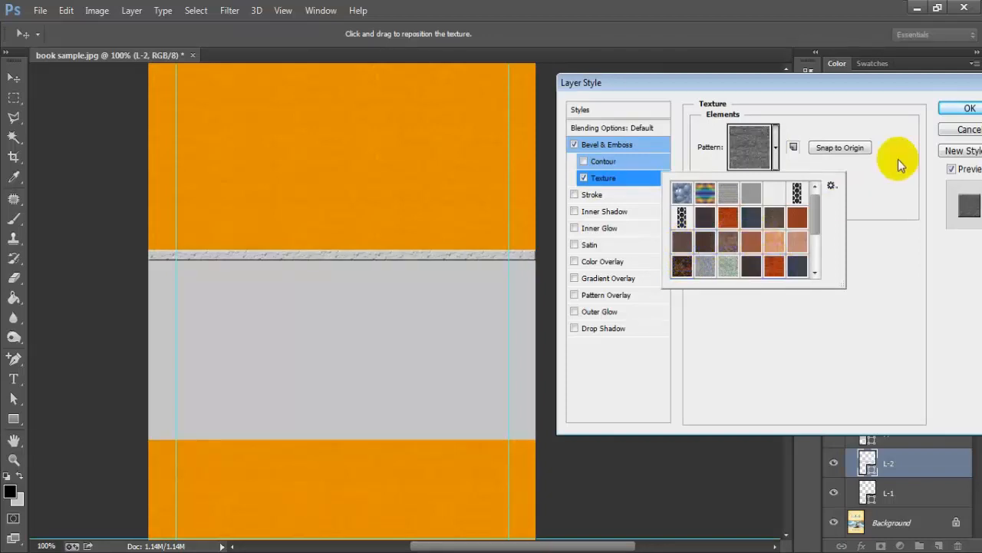
{"action": "left_click", "coordinate": [811, 97]}
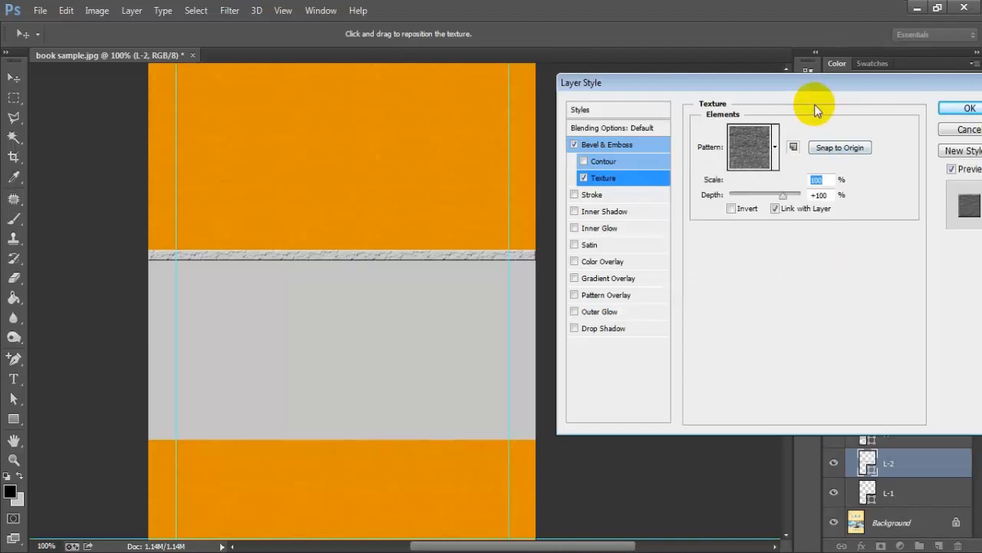
{"action": "left_click_drag", "start_coordinate": [751, 181], "coordinate": [751, 183]}
{"action": "left_click", "coordinate": [759, 195]}
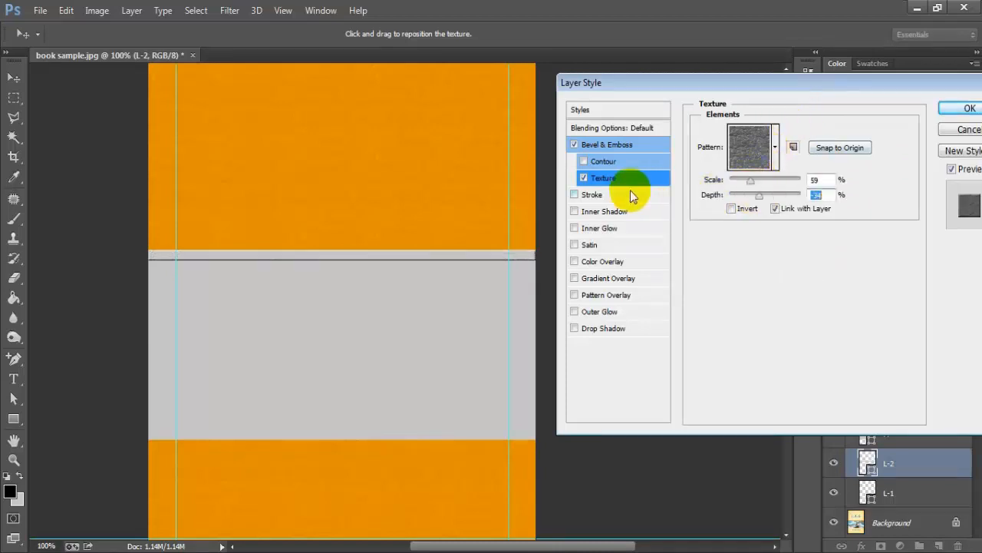
- Turn off the L-2 bevel's texture and enable its contour with a range of about 35%
{"action": "left_click", "coordinate": [584, 178]}
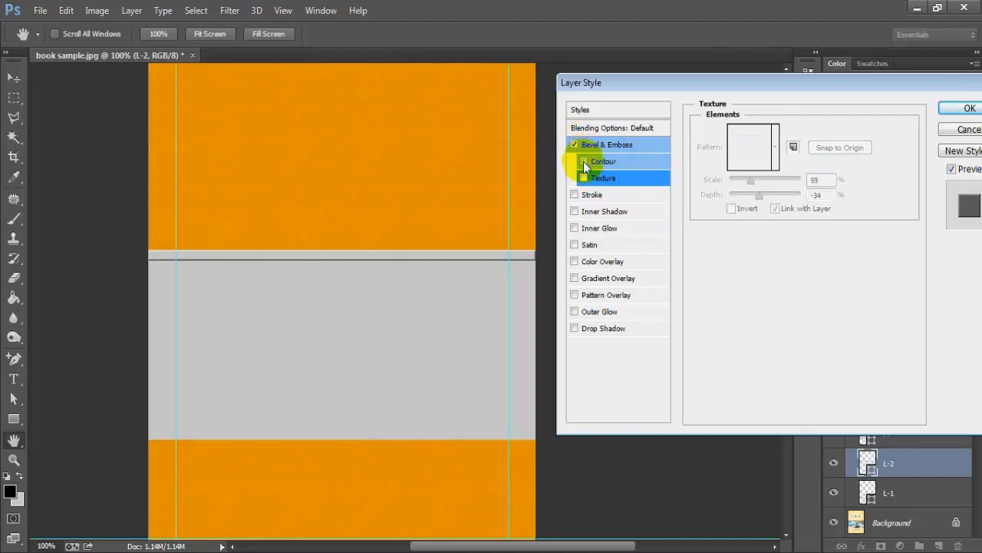
{"action": "left_click", "coordinate": [584, 161]}
{"action": "left_click", "coordinate": [589, 163]}
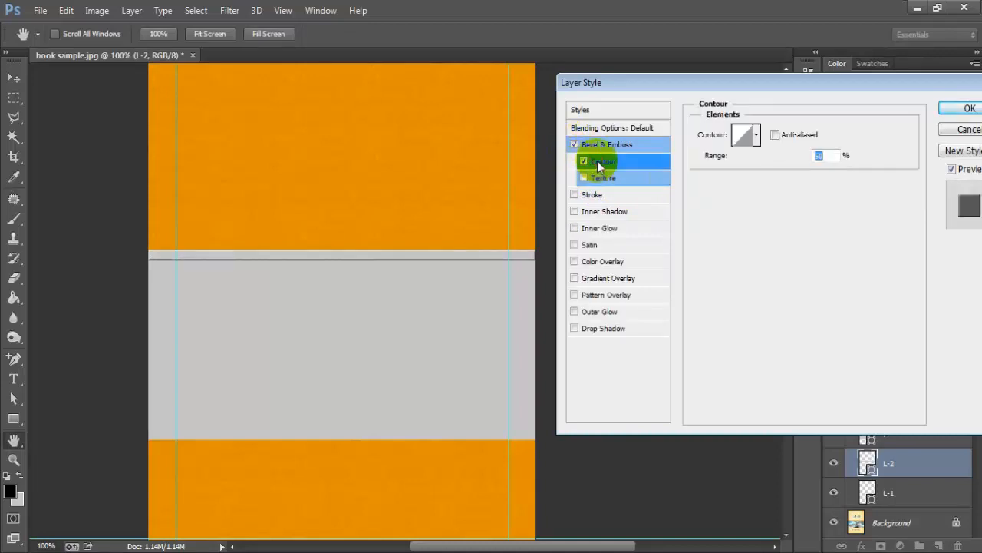
{"action": "left_click_drag", "start_coordinate": [769, 157], "coordinate": [751, 157]}
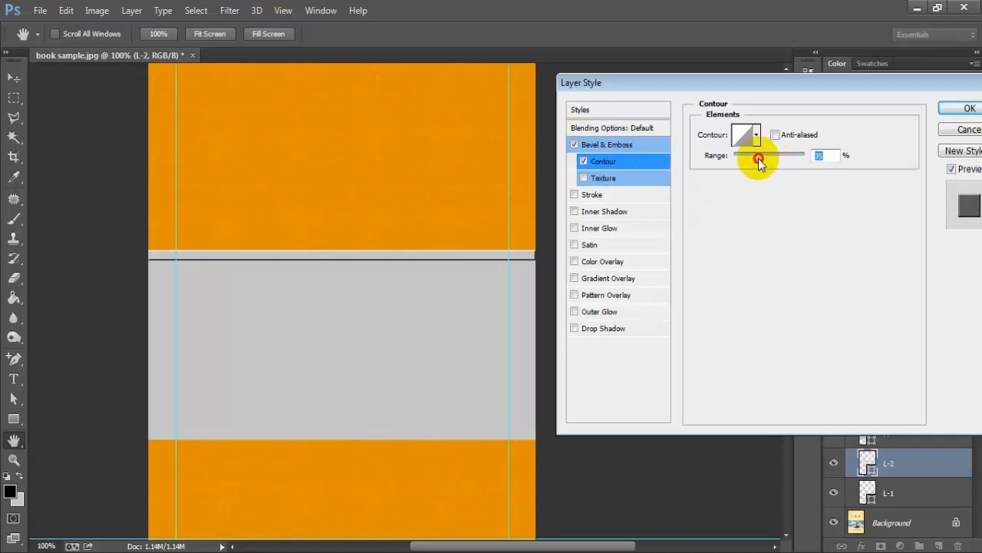
- Try several contour shapes for the L-2 bevel, choose the half-round one, and apply the layer style
{"action": "left_click", "coordinate": [757, 135]}
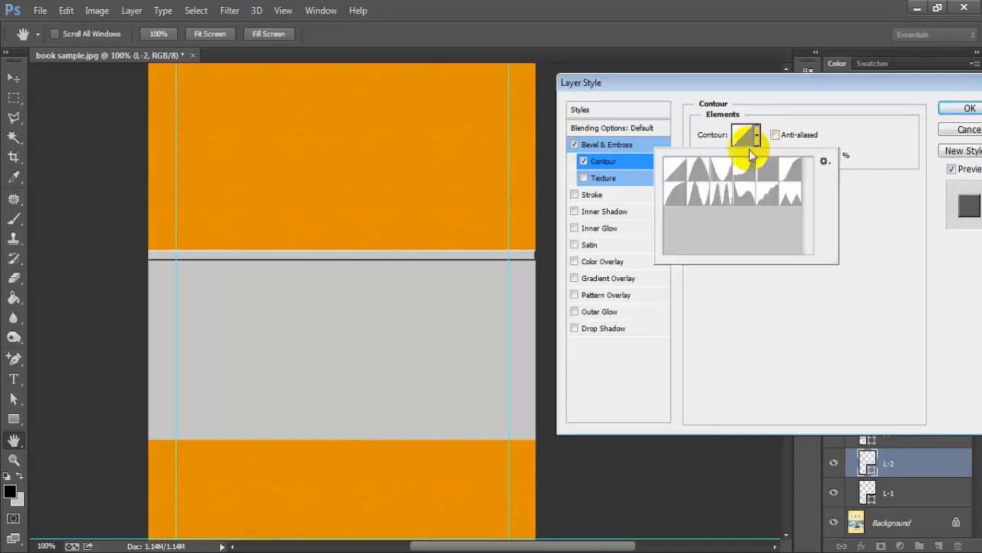
{"action": "left_click", "coordinate": [717, 197]}
{"action": "left_click", "coordinate": [739, 197]}
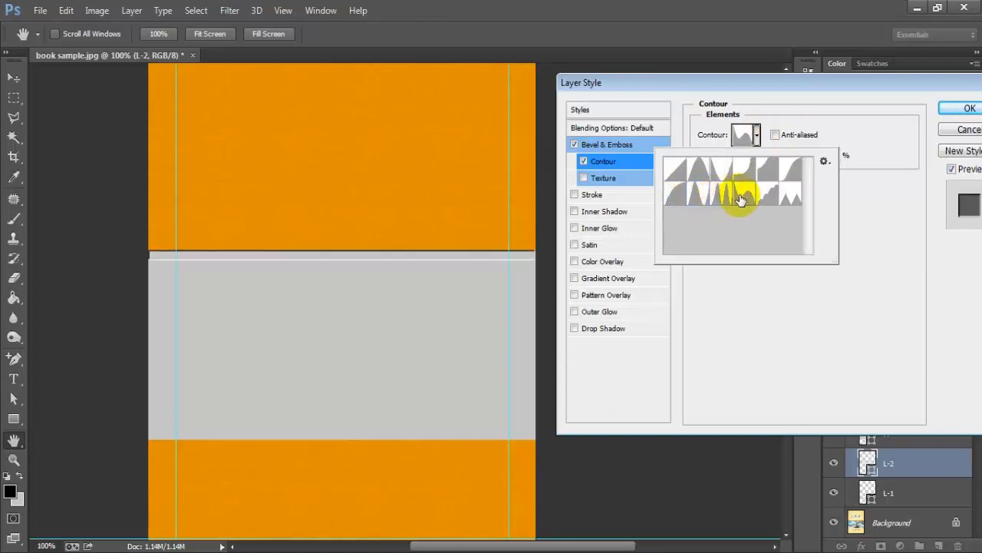
{"action": "left_click", "coordinate": [679, 193]}
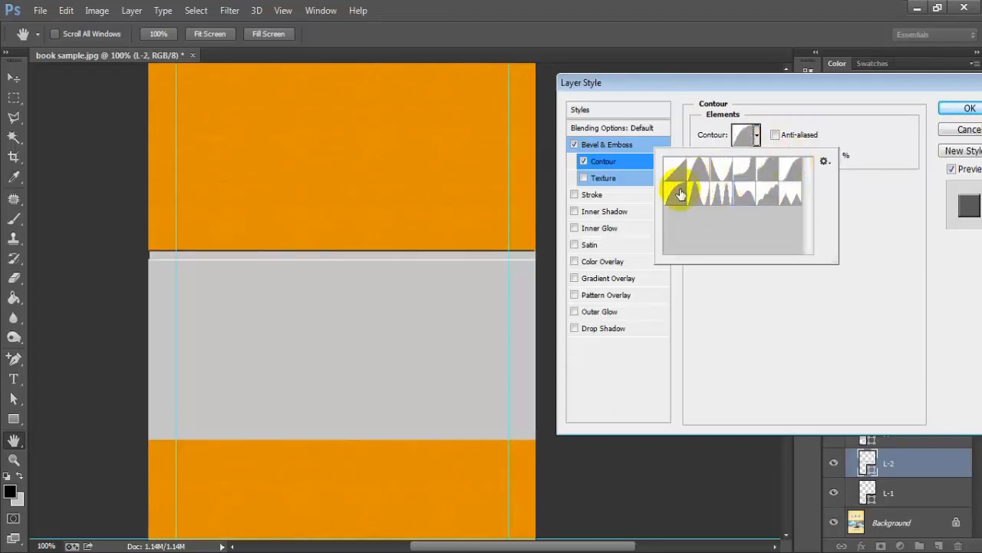
{"action": "left_click", "coordinate": [963, 106]}
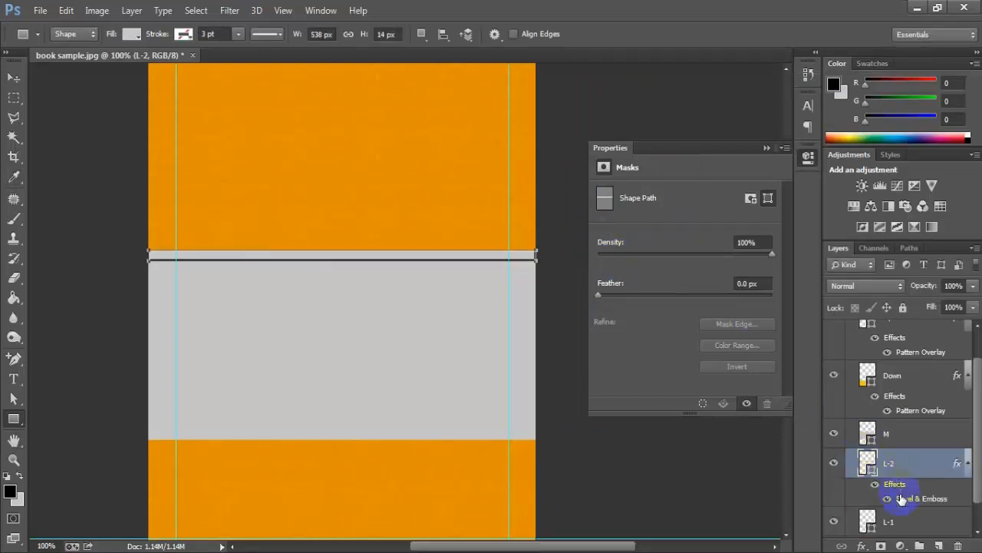
- Reopen the Bevel & Emboss settings of the L-2 stripe with its bevelled end in close view
{"action": "left_click", "coordinate": [895, 523]}
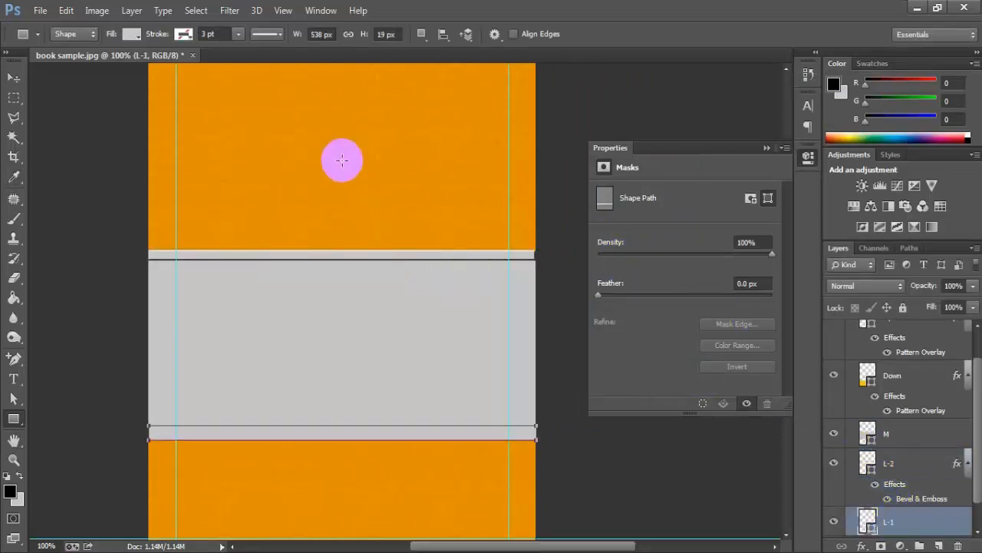
{"action": "key", "text": "ctrl+plus"}
{"action": "key", "text": "ctrl+plus"}
{"action": "key", "text": "ctrl+plus"}
{"action": "key", "text": "ctrl+plus"}
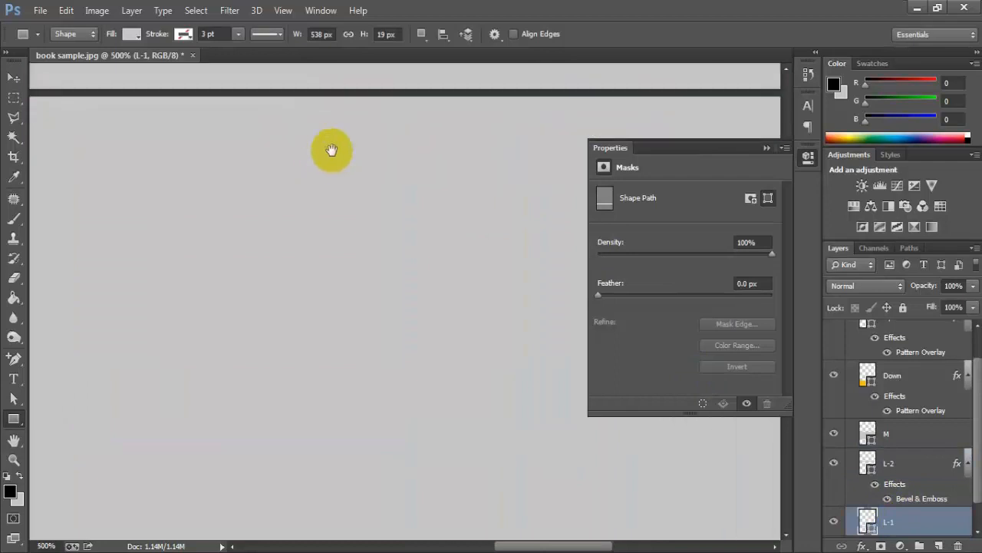
{"action": "left_click_drag", "start_coordinate": [331, 151], "coordinate": [336, 270]}
{"action": "left_click_drag", "start_coordinate": [572, 296], "coordinate": [366, 276]}
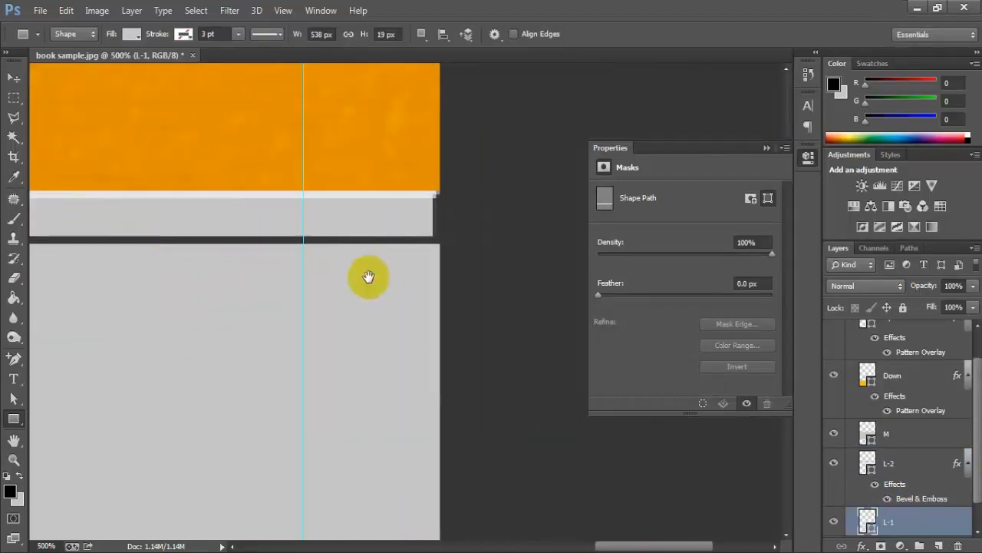
{"action": "left_click", "coordinate": [910, 500]}
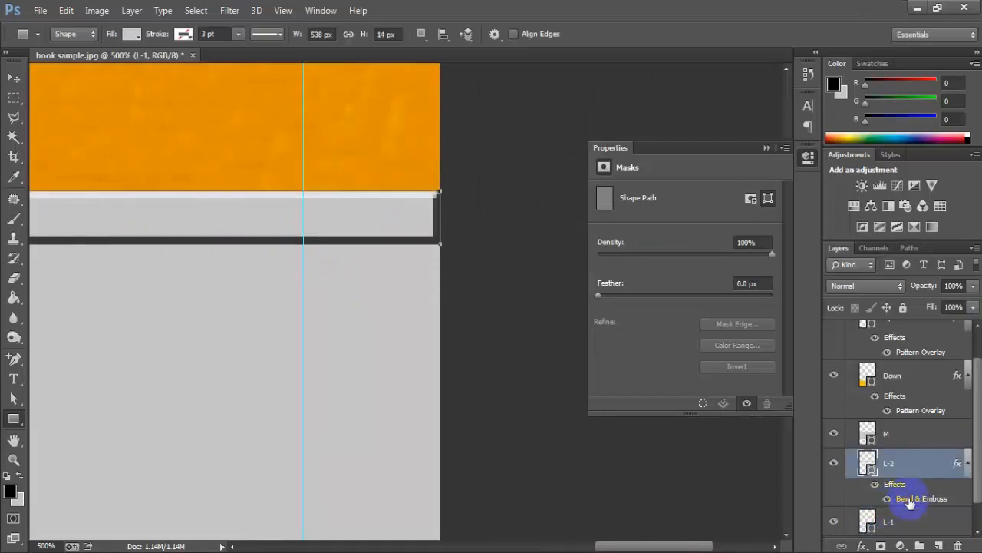
{"action": "double_click", "coordinate": [909, 500]}
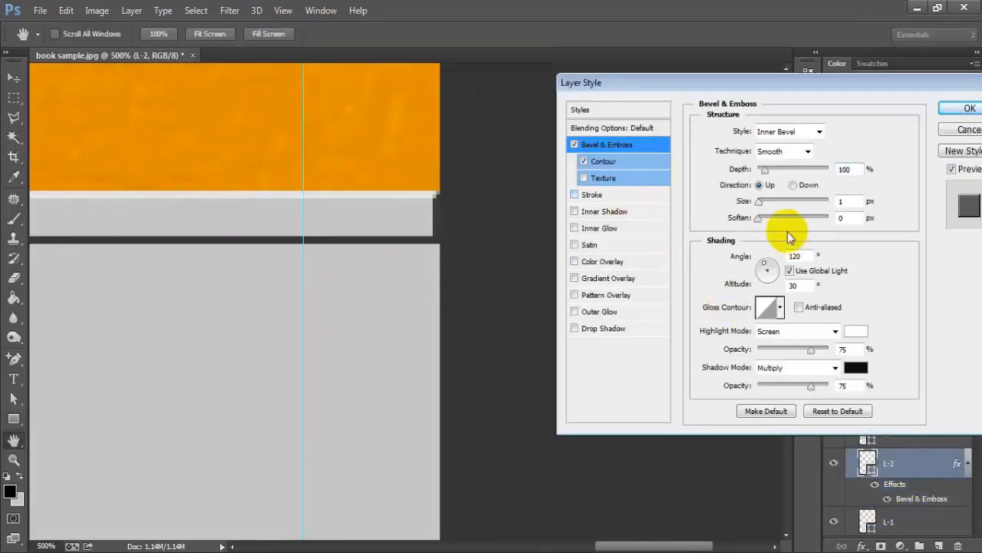
{"action": "left_click", "coordinate": [856, 368]}
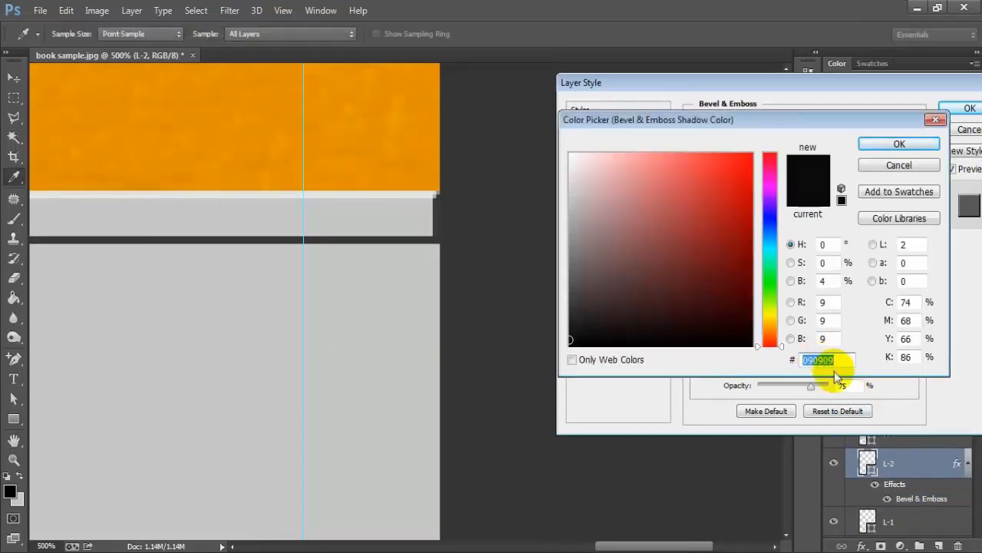
{"action": "type", "text": "f6bc0c"}
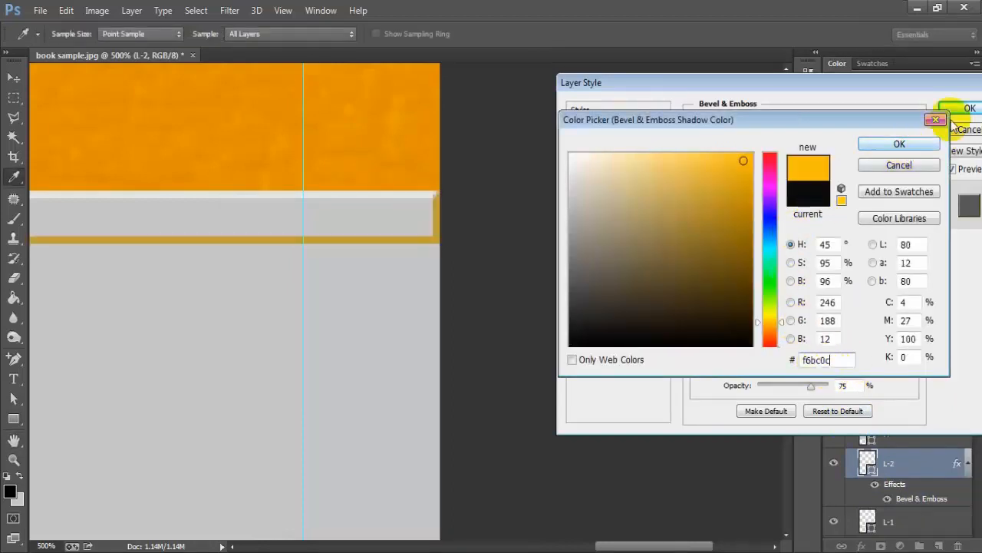
{"action": "left_click", "coordinate": [936, 120]}
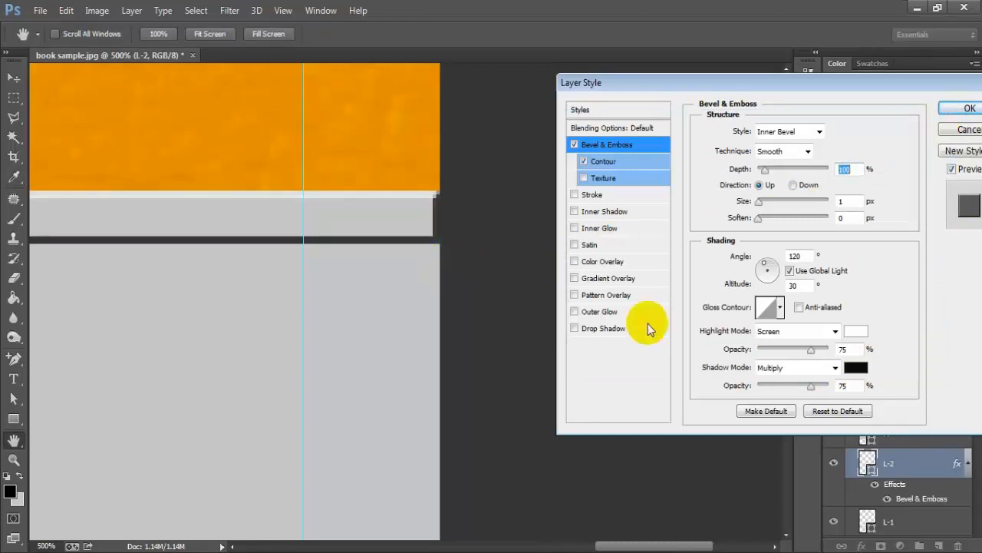
- Set the L-2 bevel's shadow color to light gray e8e8e8, sampled from the stripe's highlight edge
{"action": "left_click", "coordinate": [856, 366]}
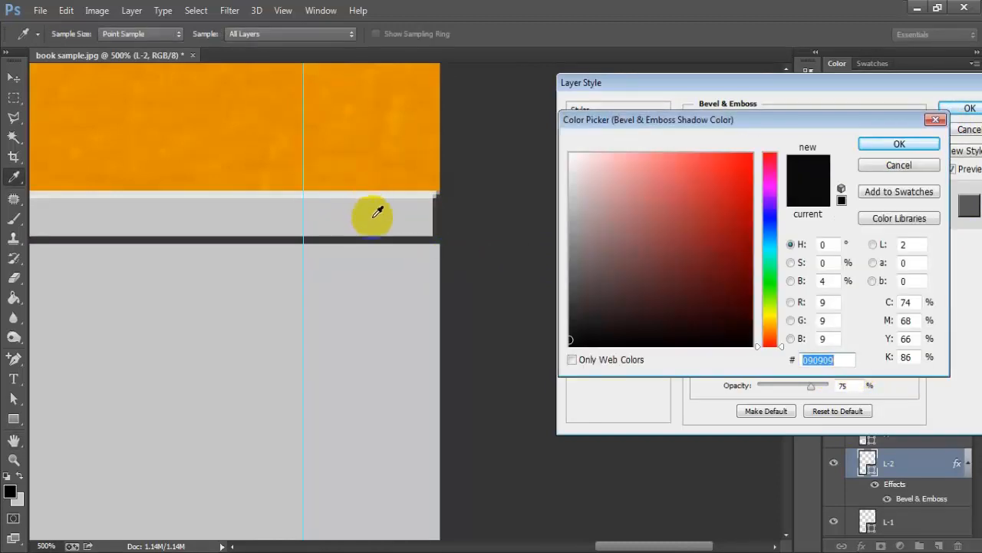
{"action": "left_click", "coordinate": [377, 212]}
{"action": "left_click_drag", "start_coordinate": [377, 197], "coordinate": [390, 189]}
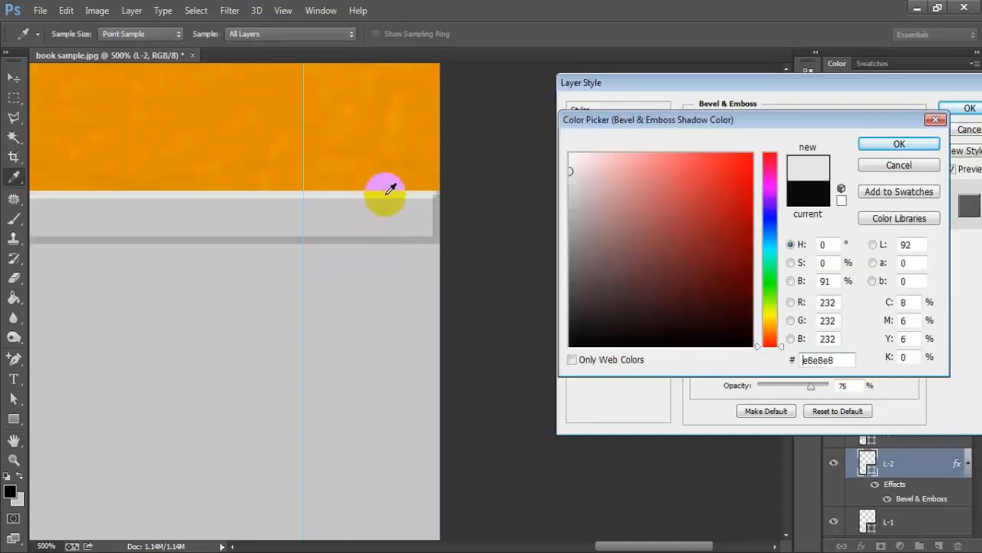
{"action": "left_click", "coordinate": [899, 144]}
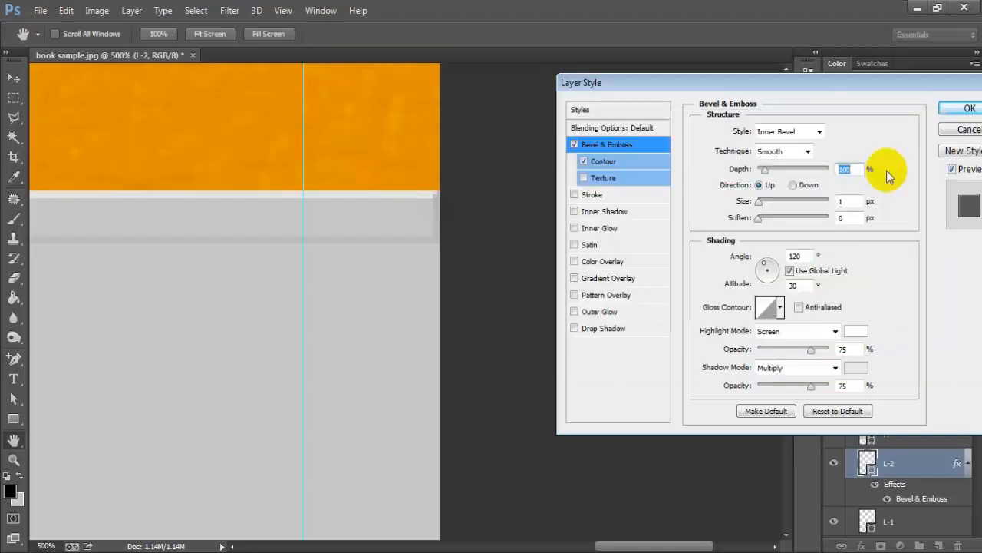
- Set the L-2 bevel's size to 16 px, depth to about 348% and soften to about 6 px, and apply the style
{"action": "left_click_drag", "start_coordinate": [765, 201], "coordinate": [772, 205]}
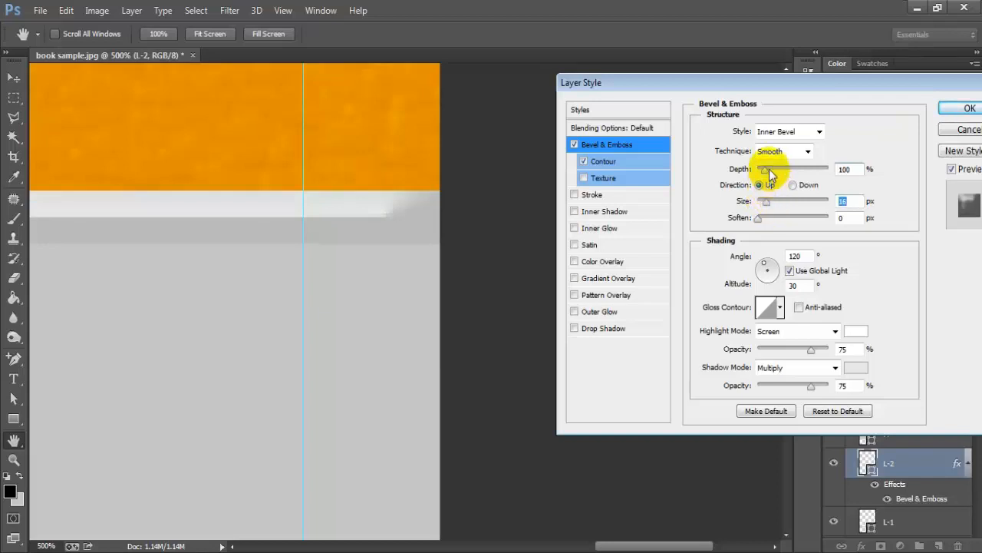
{"action": "left_click_drag", "start_coordinate": [769, 169], "coordinate": [782, 178]}
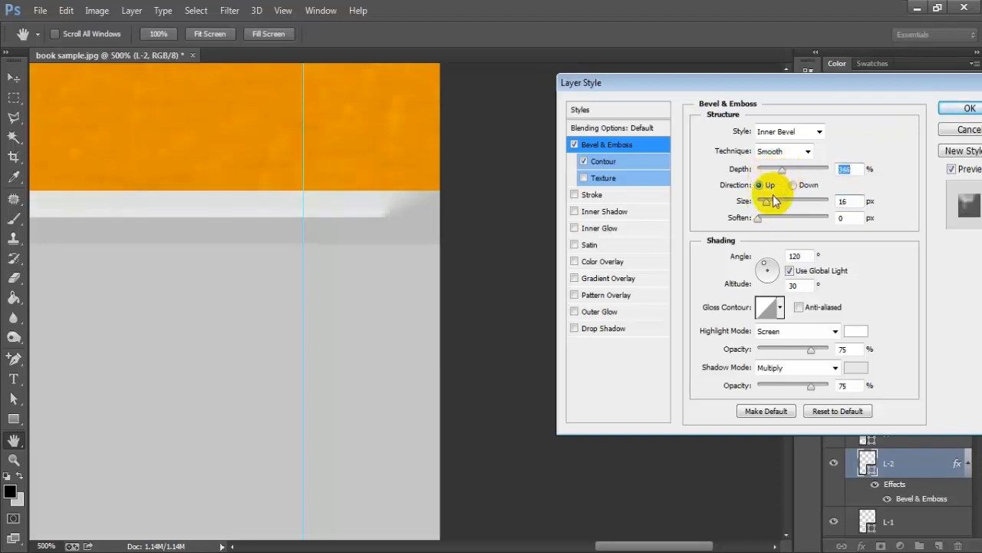
{"action": "mouse_move", "coordinate": [761, 220]}
{"action": "left_mouse_down"}
{"action": "mouse_move", "coordinate": [784, 217]}
{"action": "mouse_move", "coordinate": [777, 222]}
{"action": "left_mouse_up"}
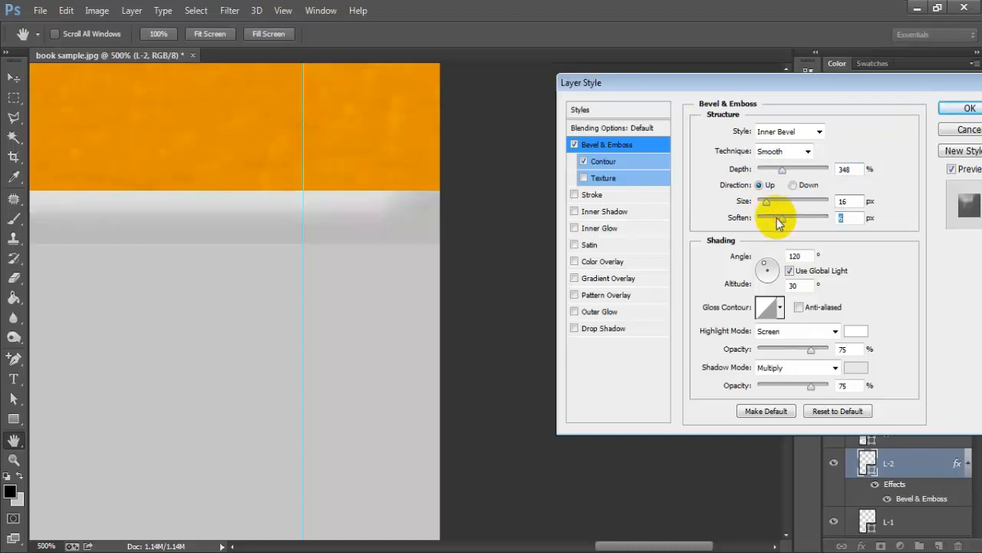
{"action": "left_click", "coordinate": [963, 108]}
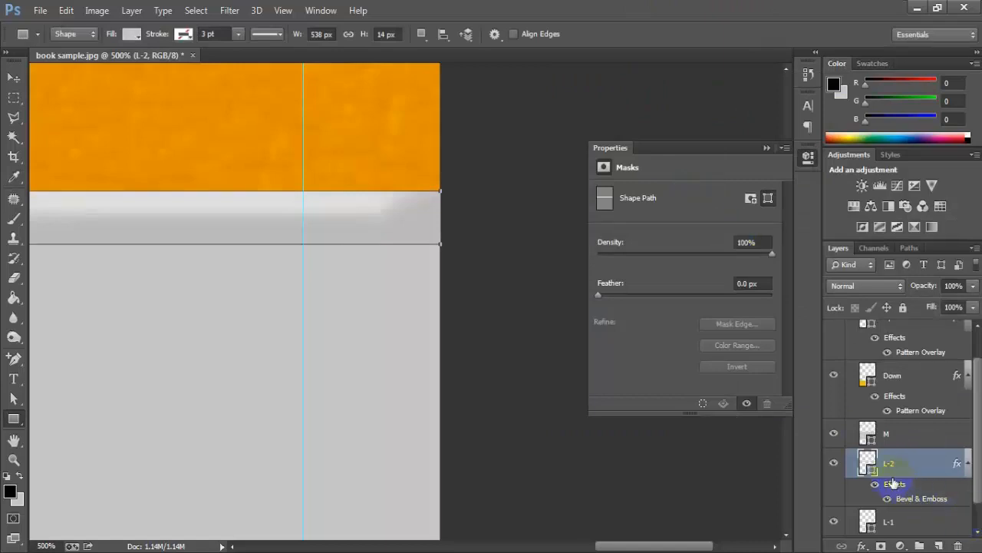
- Set the L-2 stripe's fill color to orange de8e00, sampled from the orange title area above it
{"action": "double_click", "coordinate": [868, 464]}
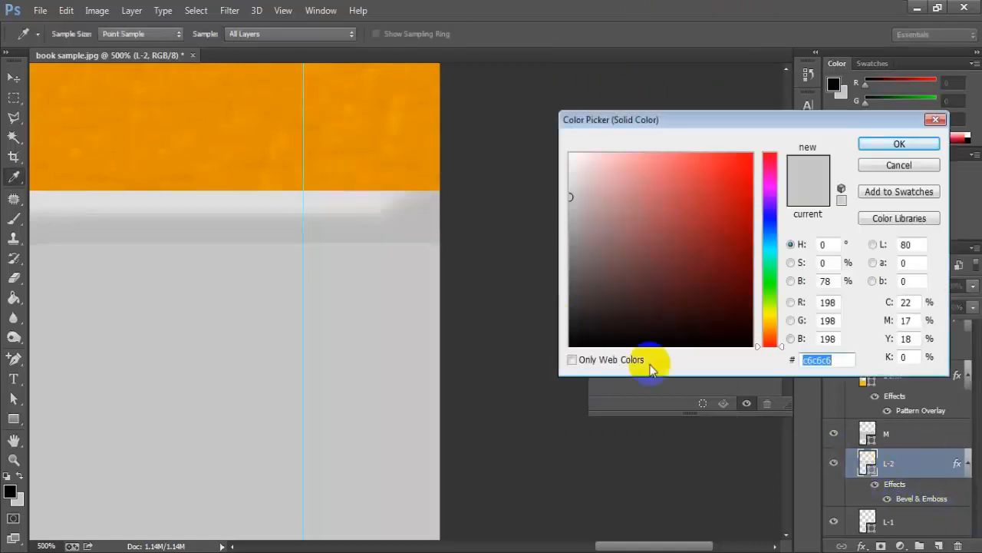
{"action": "left_click_drag", "start_coordinate": [835, 360], "coordinate": [653, 367]}
{"action": "type", "text": "f6bc0c"}
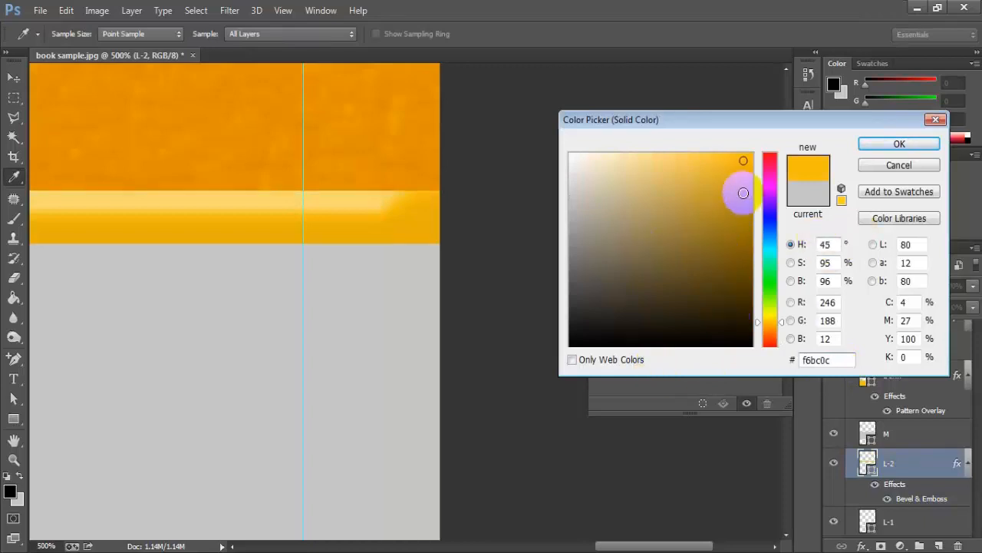
{"action": "left_click", "coordinate": [730, 188]}
{"action": "left_click", "coordinate": [394, 158]}
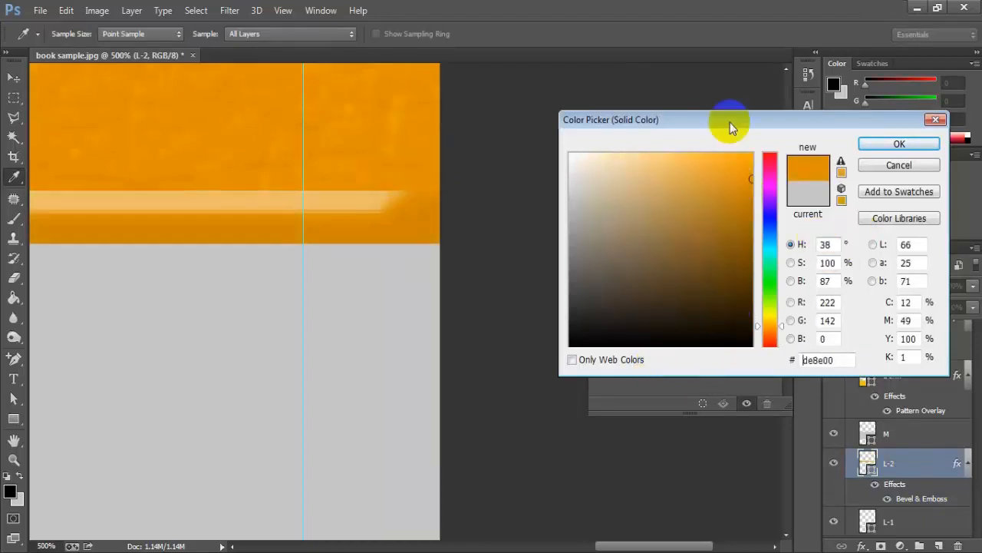
{"action": "left_click", "coordinate": [900, 144]}
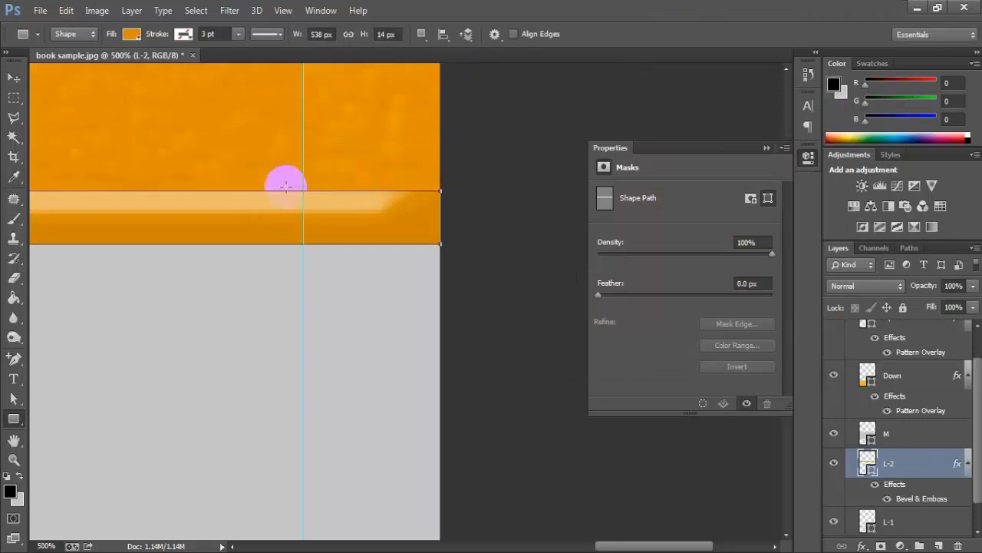
- Delete the L-1 stripe layer below the picture area
{"action": "left_click", "coordinate": [15, 78]}
{"action": "key", "text": "ctrl+minus"}
{"action": "key", "text": "ctrl+minus"}
{"action": "key", "text": "ctrl+minus"}
{"action": "key", "text": "ctrl+minus"}
{"action": "key", "text": "ctrl+minus"}
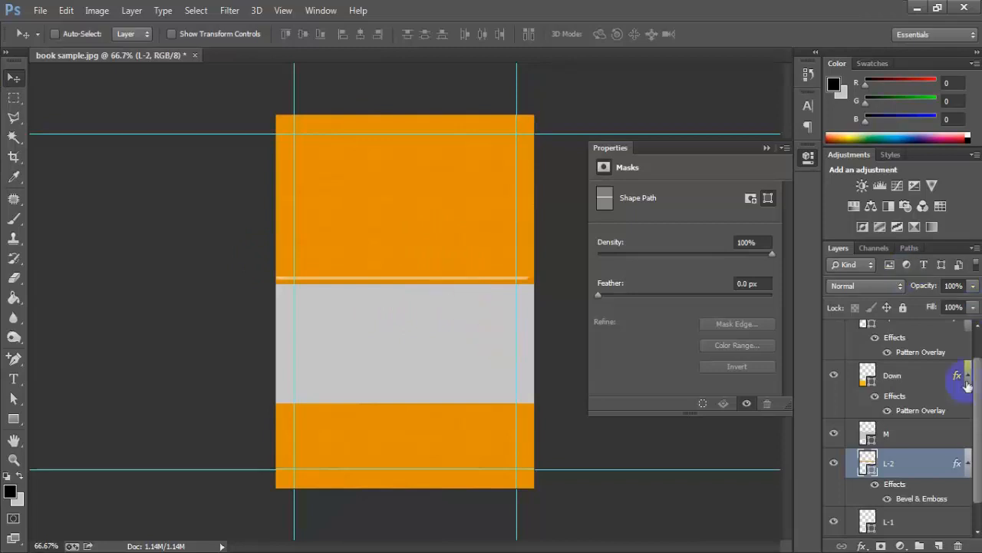
{"action": "left_click", "coordinate": [900, 528]}
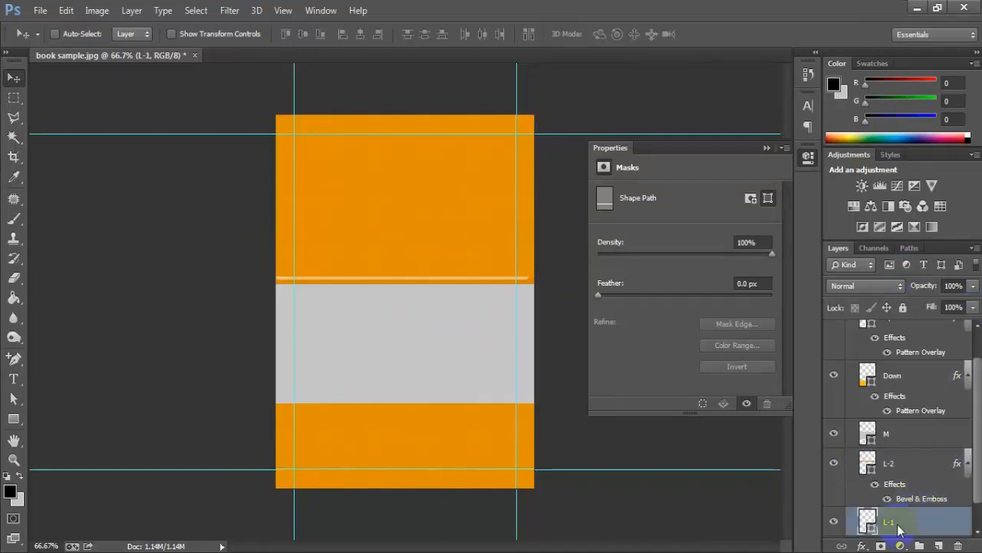
{"action": "key", "text": "Delete"}
- Duplicate the L-2 stripe and move the copy down to the lower edge of the picture area
{"action": "left_click", "coordinate": [902, 464]}
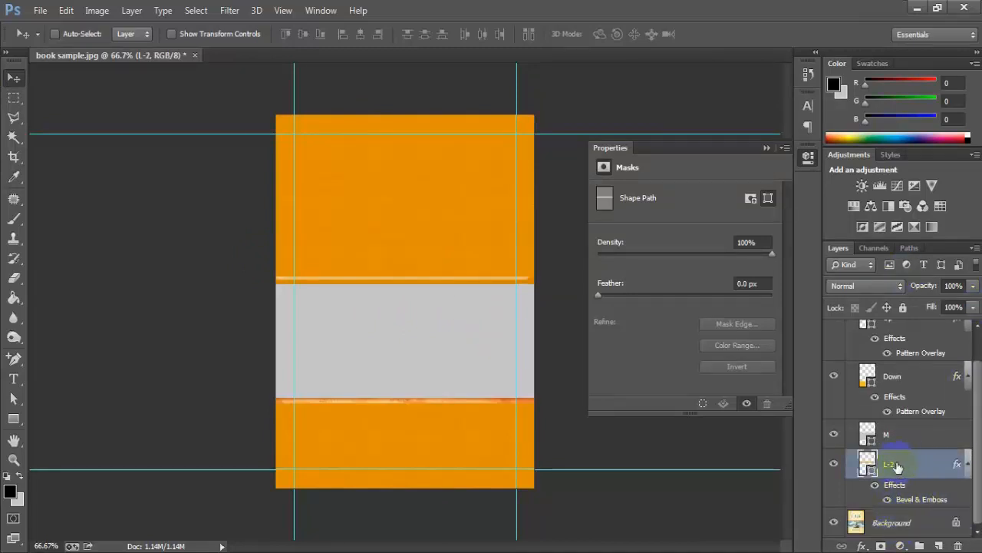
{"action": "left_click_drag", "start_coordinate": [939, 545], "coordinate": [939, 546]}
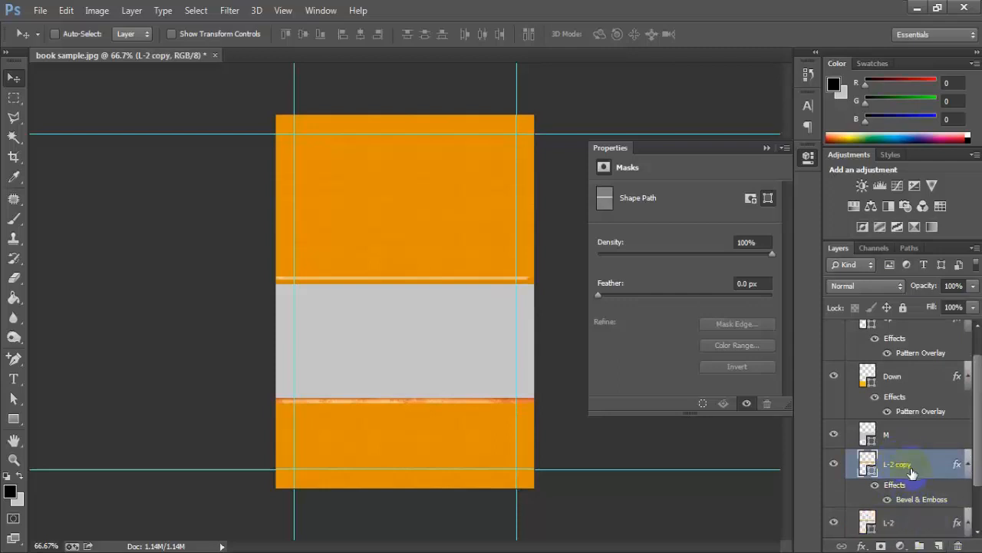
{"action": "scroll", "coordinate": [908, 466], "scroll_direction": "down", "scroll_amount": 2}
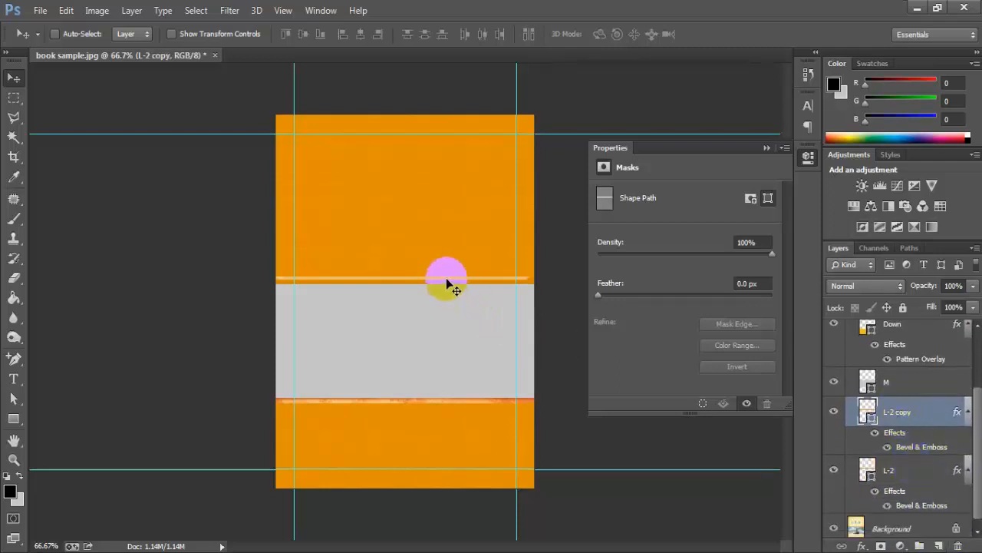
{"action": "left_click_drag", "start_coordinate": [447, 281], "coordinate": [452, 403]}
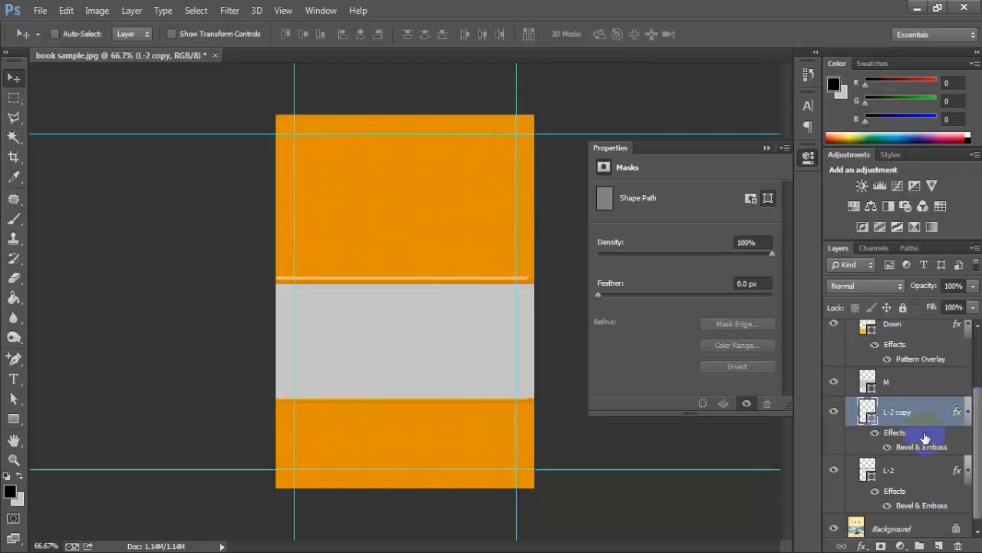
- Open the seaside silhouette photo from the Downloads folder and paste it into book sample.jpg directly above the M layer
{"action": "scroll", "coordinate": [921, 436], "scroll_direction": "up", "scroll_amount": 1}
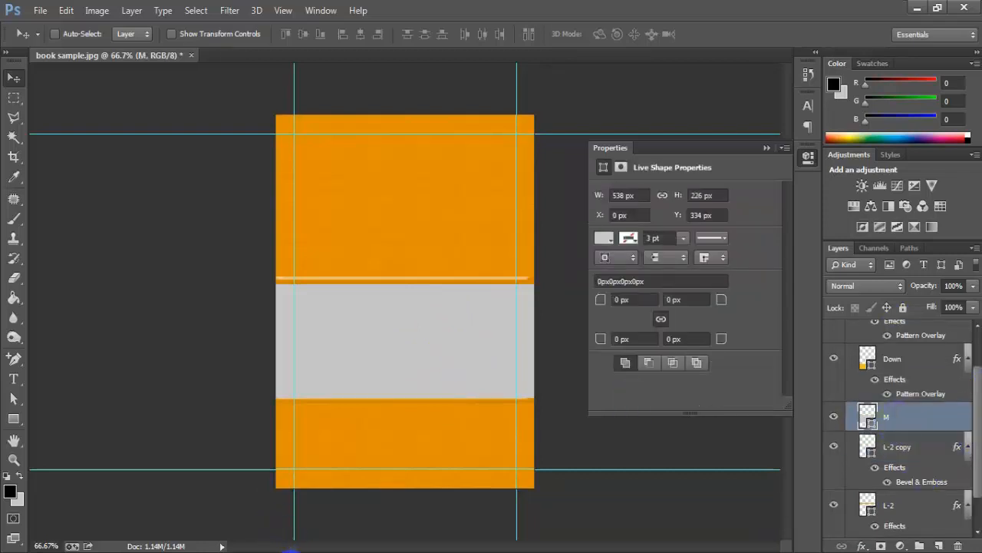
{"action": "left_click", "coordinate": [292, 550]}
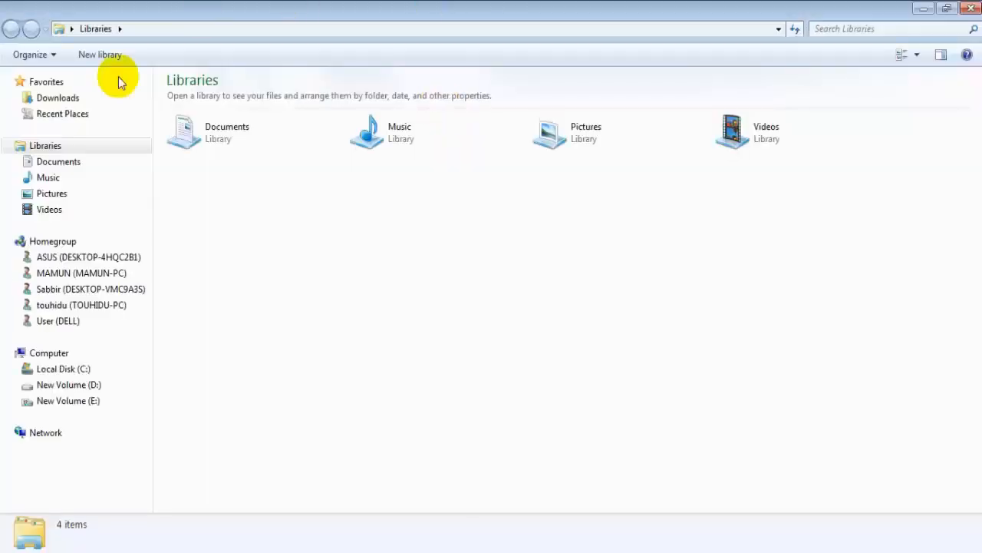
{"action": "left_click", "coordinate": [57, 99]}
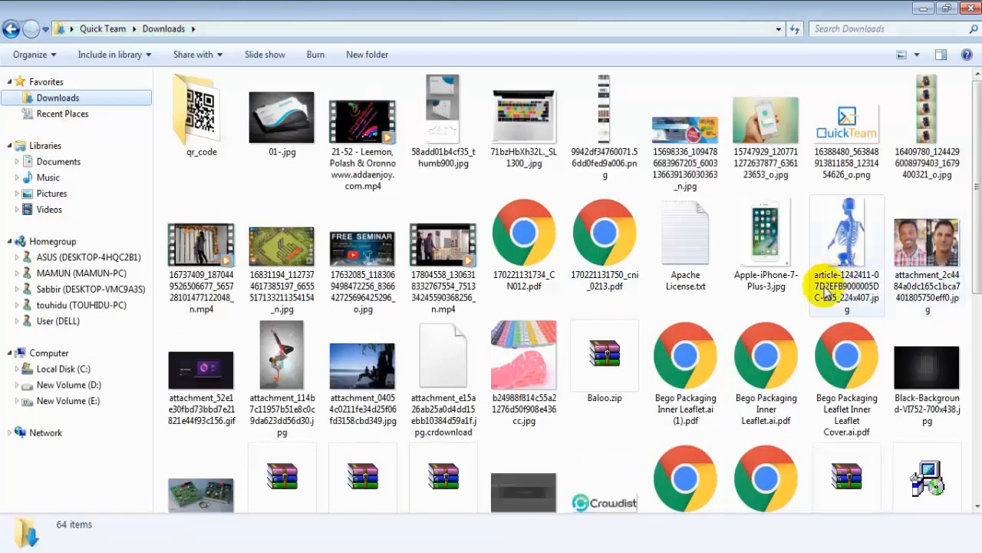
{"action": "left_click", "coordinate": [368, 368]}
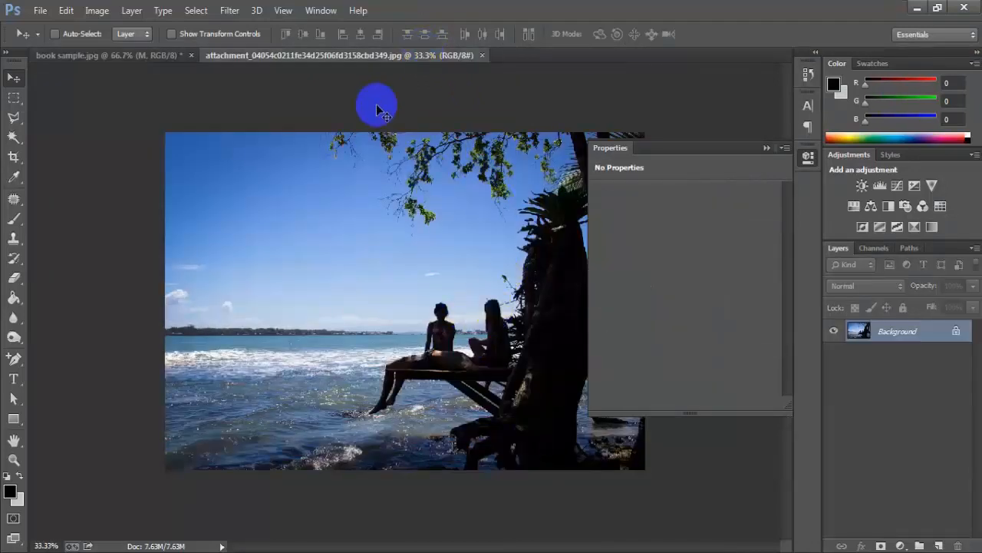
{"action": "left_click", "coordinate": [139, 60]}
{"action": "key", "text": "ctrl+v"}
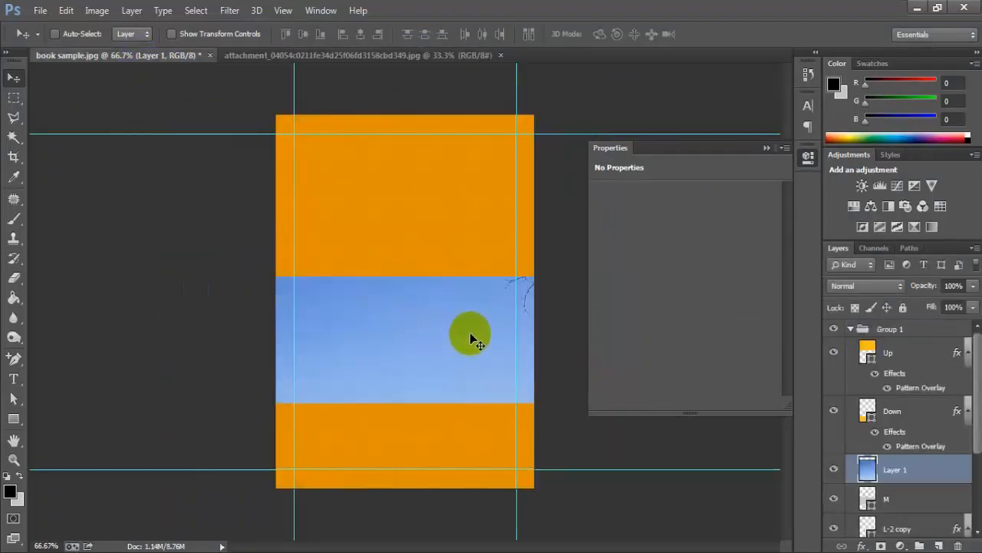
- Scale the pasted photo to about 34.7% and clip it to the M rectangle, positioned so it fills the picture area
{"action": "left_click_drag", "start_coordinate": [471, 337], "coordinate": [502, 342]}
{"action": "key", "text": "ctrl+t"}
{"action": "left_click_drag", "start_coordinate": [78, 146], "coordinate": [307, 281]}
{"action": "key", "text": "Return"}
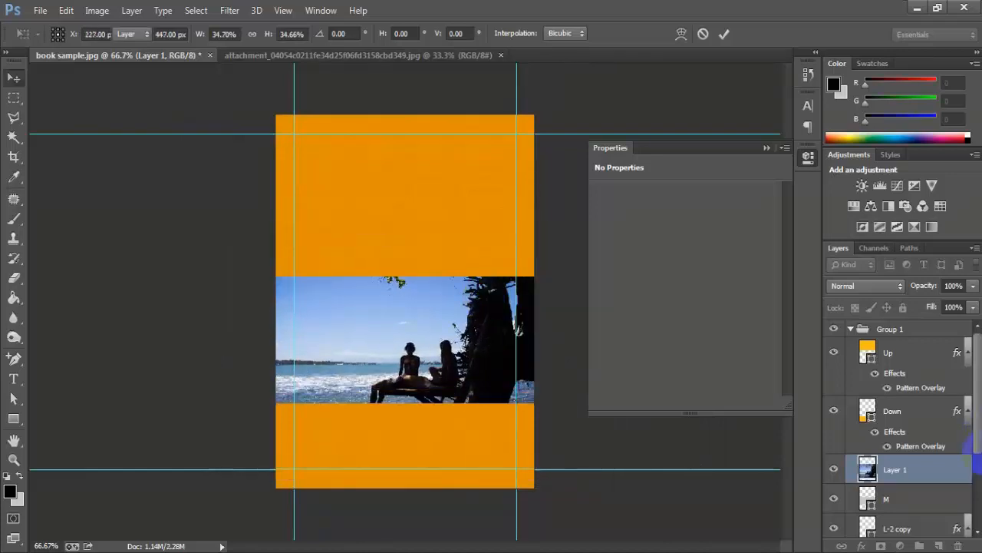
{"action": "left_click", "coordinate": [911, 482], "text": "alt"}
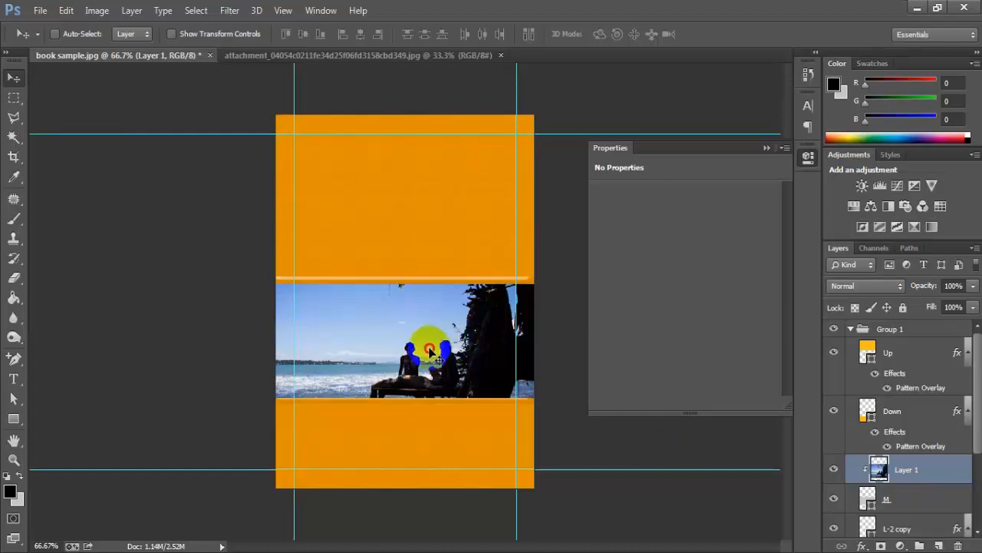
{"action": "left_click_drag", "start_coordinate": [427, 342], "coordinate": [451, 336]}
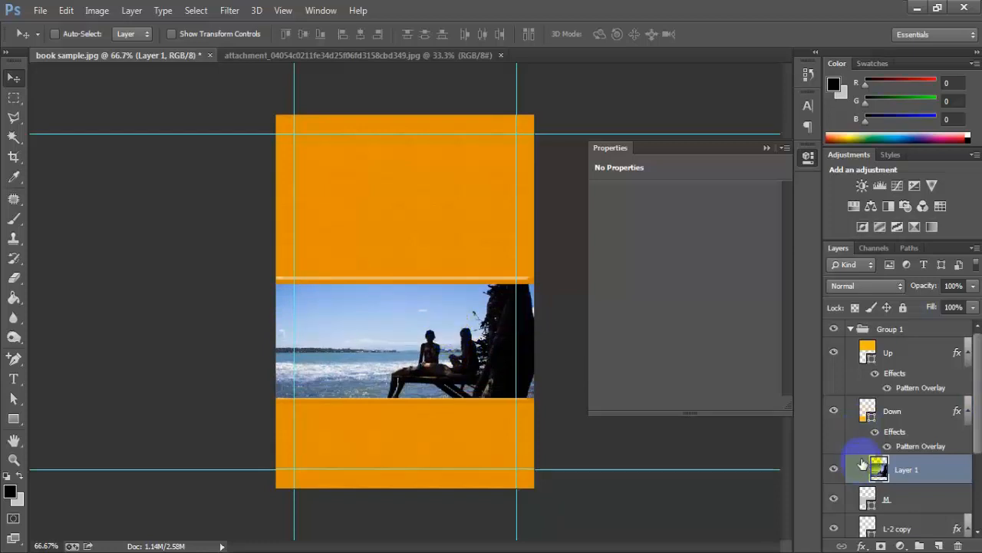
- Collapse Group 1 and toggle its visibility to compare the recreated cover with the original image
{"action": "left_click", "coordinate": [851, 330]}
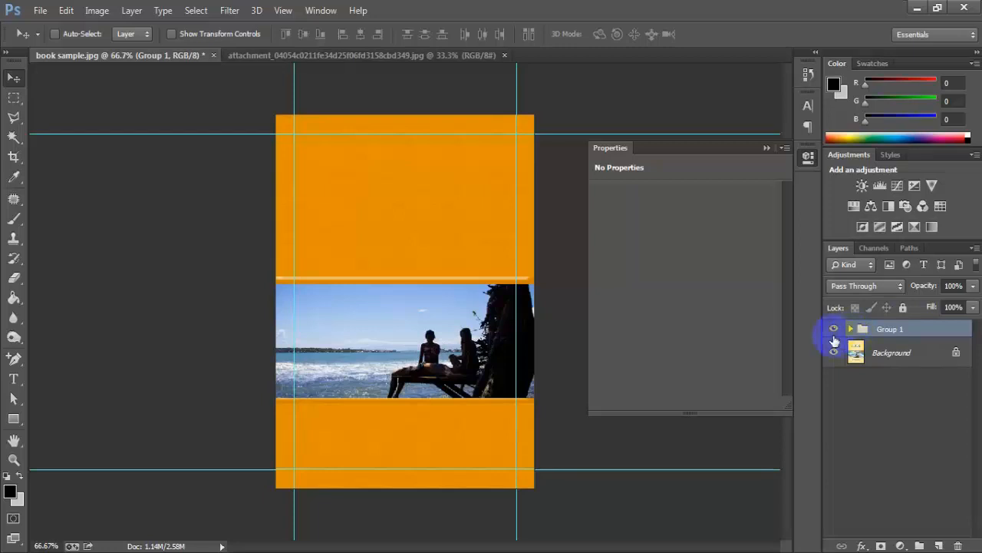
{"action": "left_click", "coordinate": [833, 332]}
{"action": "left_click", "coordinate": [833, 332]}
{"action": "left_click", "coordinate": [833, 331]}
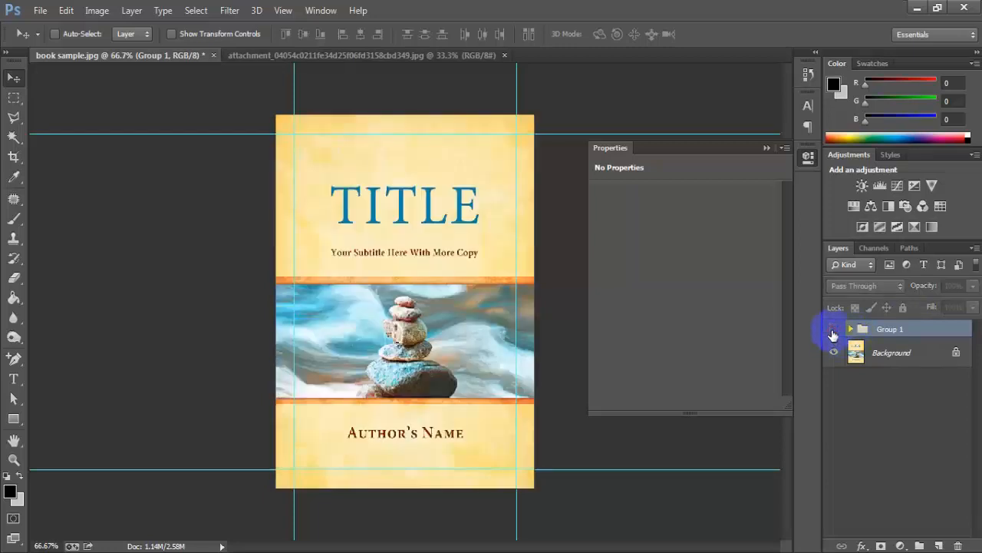
{"action": "left_click", "coordinate": [833, 332]}
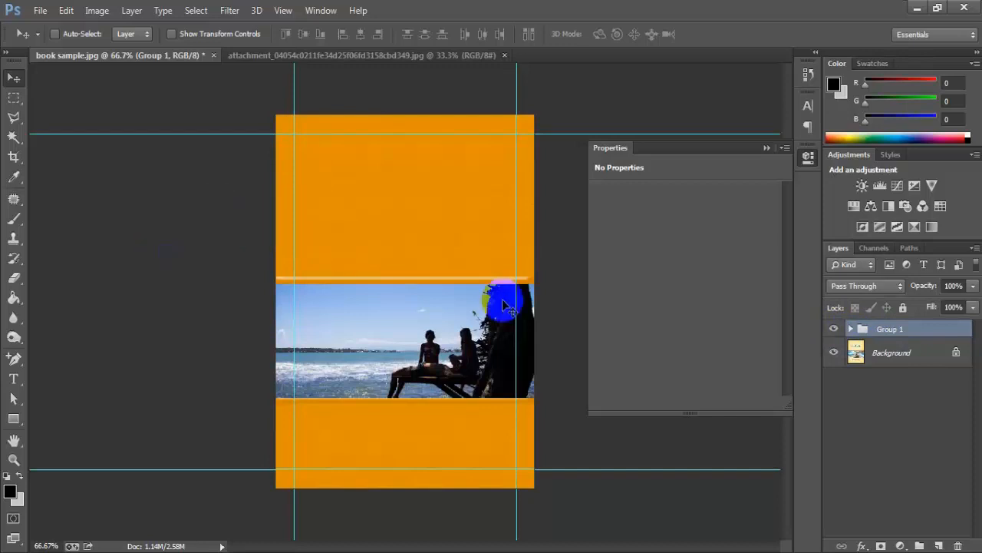
{"action": "left_click", "coordinate": [833, 329]}
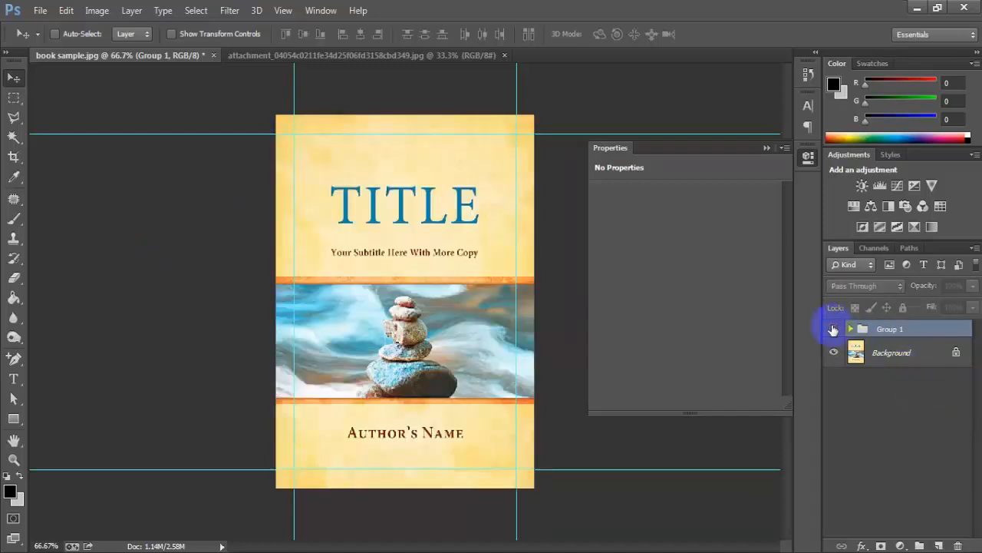
{"action": "left_click", "coordinate": [833, 330]}
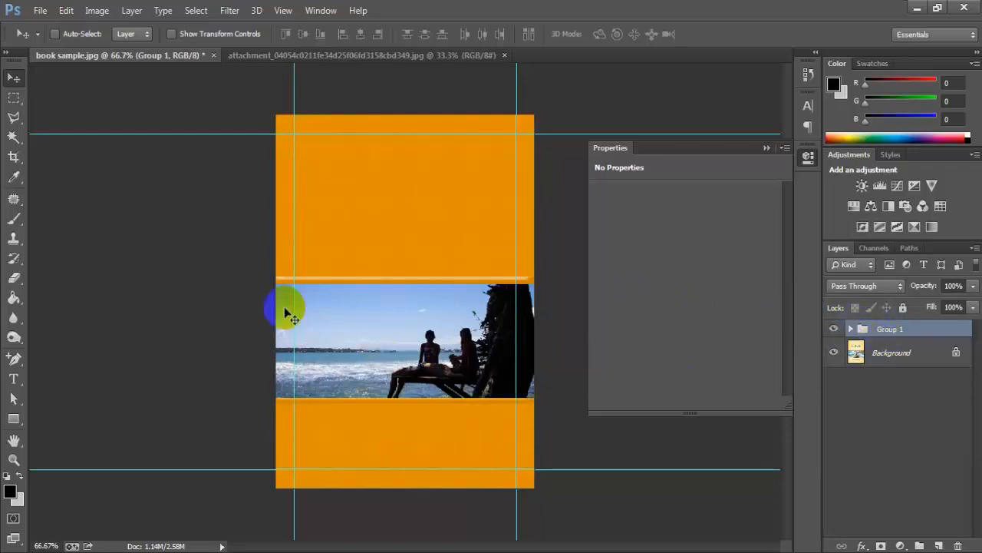
- Create a new layer group above Group 1 and name it Text
{"action": "left_click", "coordinate": [919, 546]}
{"action": "left_click", "coordinate": [881, 334]}
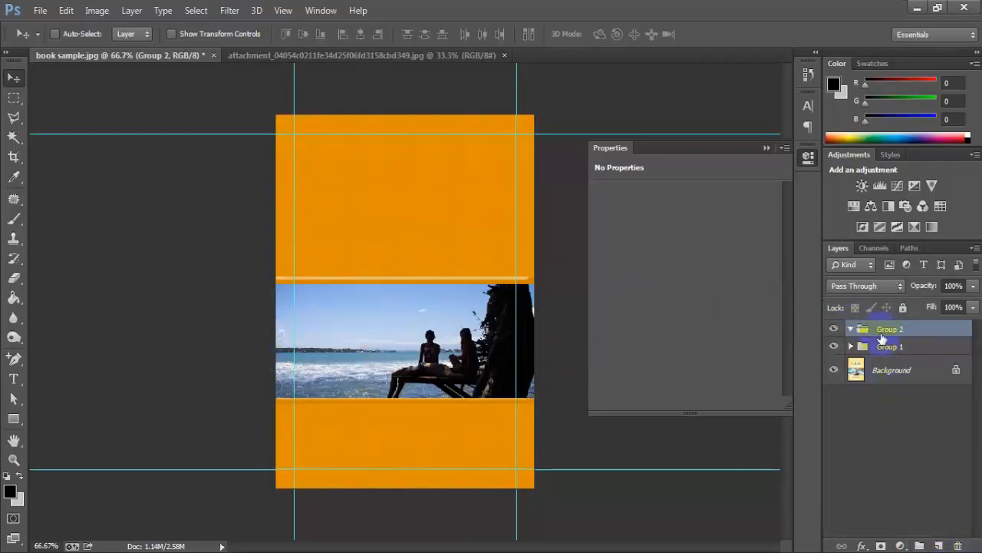
{"action": "double_click", "coordinate": [884, 330]}
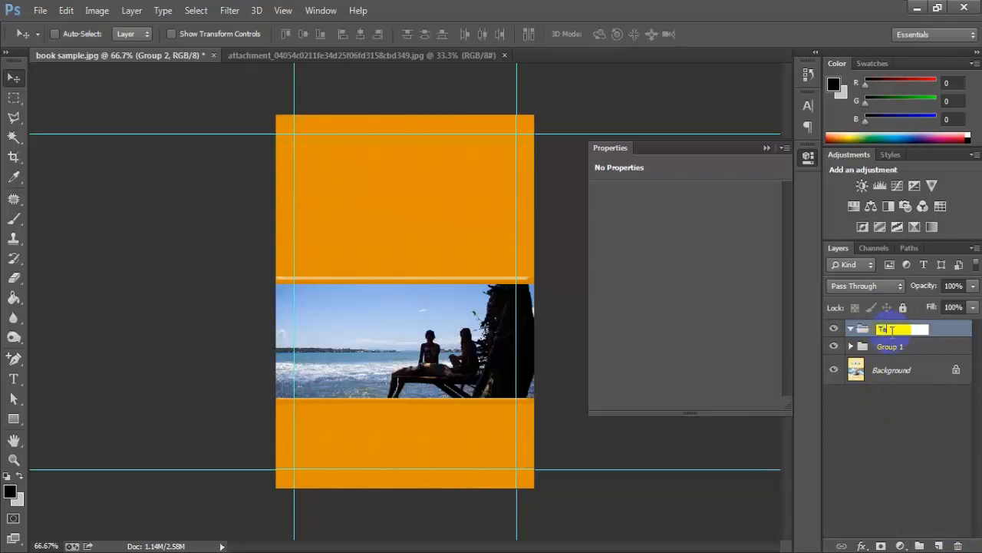
{"action": "type", "text": "Text"}
{"action": "key", "text": "Return"}
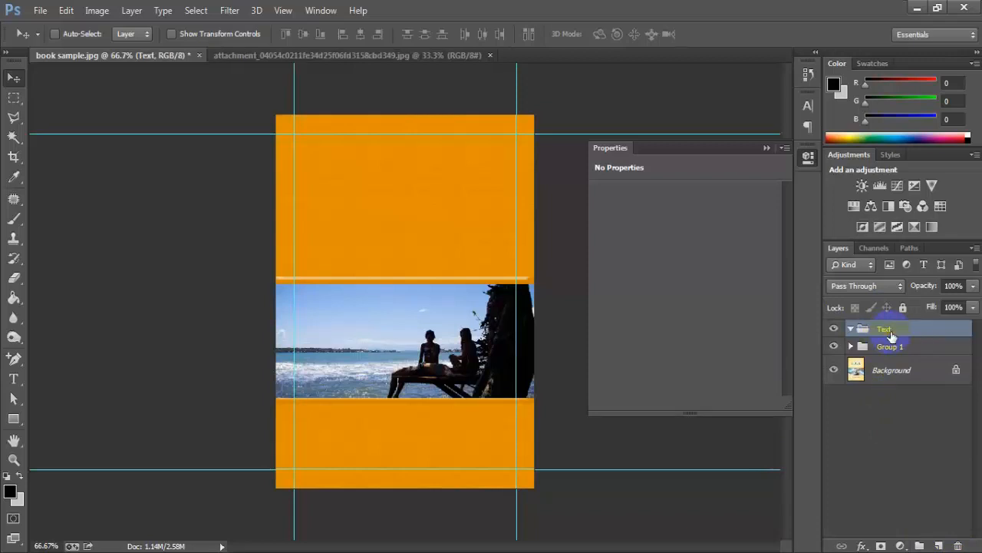
- Add the centered text TITLE to the upper orange area and center it horizontally on the cover
{"action": "left_click", "coordinate": [13, 378]}
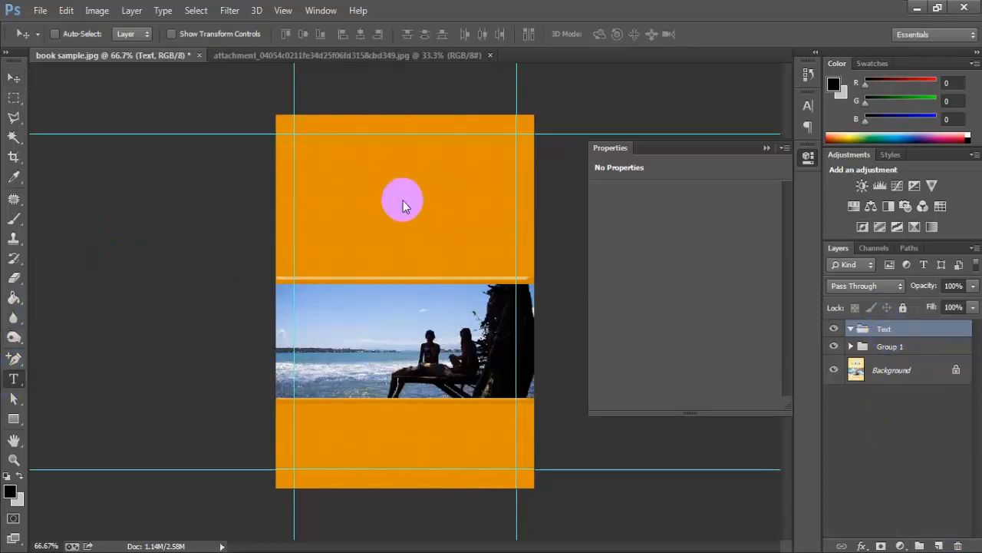
{"action": "left_click", "coordinate": [376, 206]}
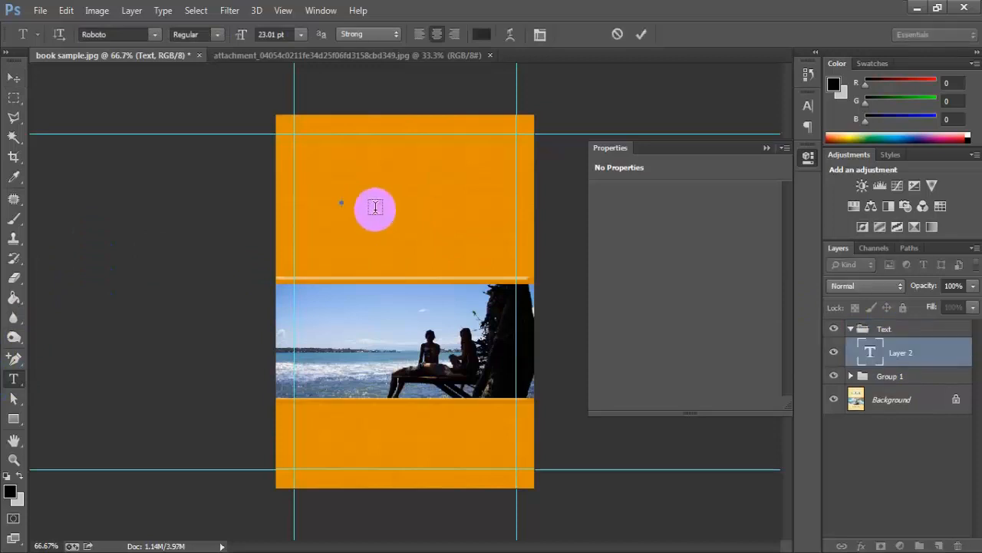
{"action": "type", "text": "TITLE"}
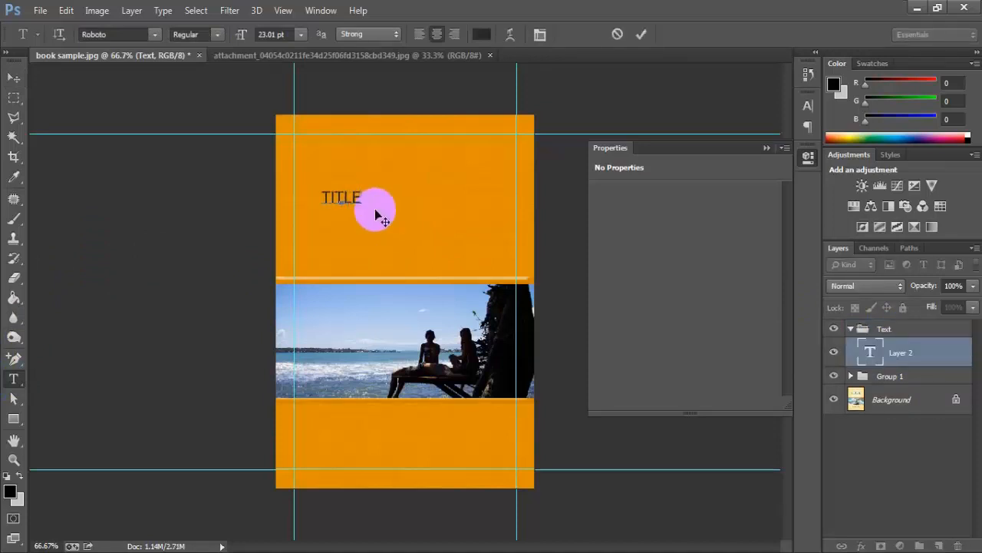
{"action": "left_click", "coordinate": [436, 34]}
{"action": "left_click", "coordinate": [15, 77]}
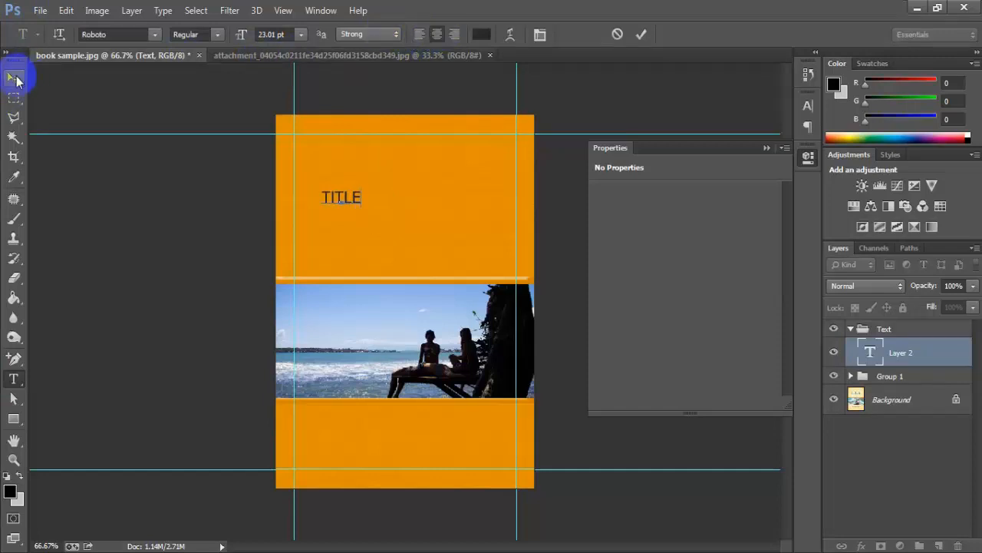
{"action": "key", "text": "ctrl+a"}
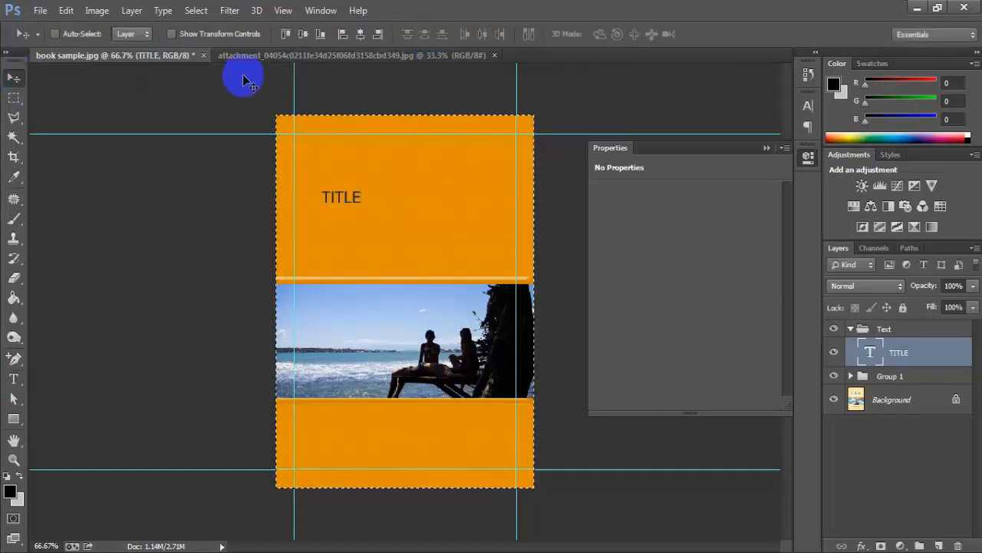
{"action": "left_click", "coordinate": [360, 35]}
- Set the TITLE text's font size to 72 pt
{"action": "key", "text": "t"}
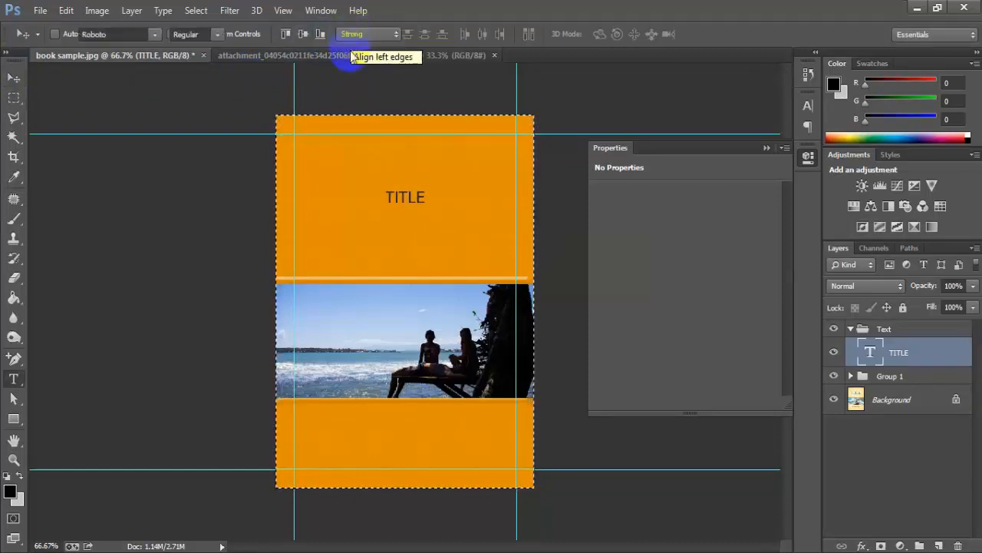
{"action": "double_click", "coordinate": [409, 193]}
{"action": "double_click", "coordinate": [409, 193]}
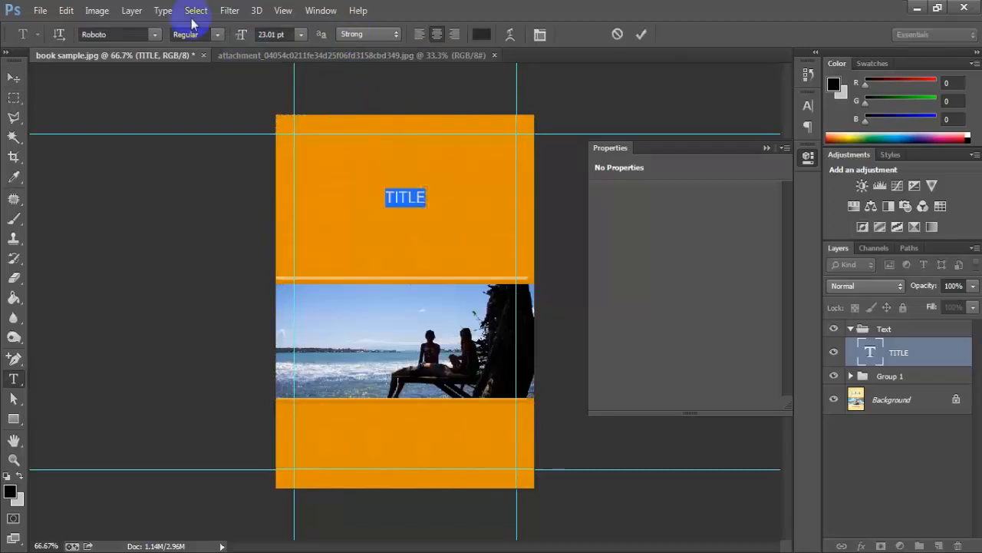
{"action": "left_click", "coordinate": [300, 37]}
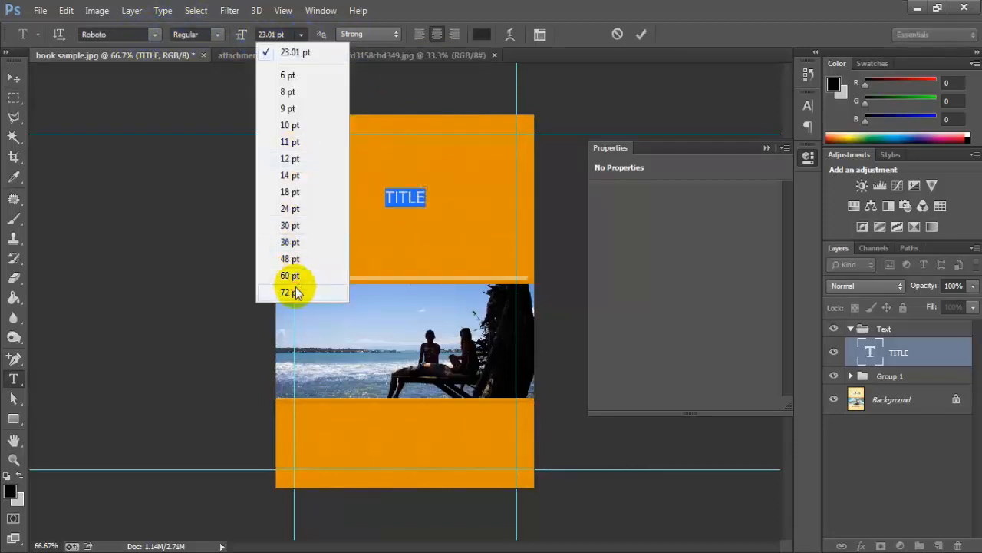
{"action": "left_click", "coordinate": [299, 283]}
{"action": "left_click", "coordinate": [14, 77]}
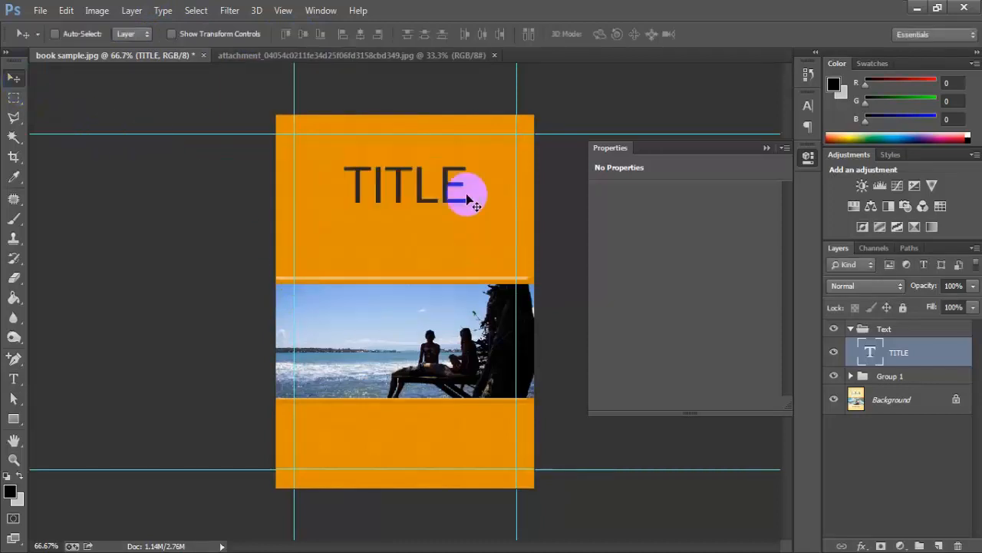
- Move the TITLE text slightly lower, duplicate it just below, and replace the copy's text with TAGE
{"action": "left_click_drag", "start_coordinate": [426, 202], "coordinate": [426, 194]}
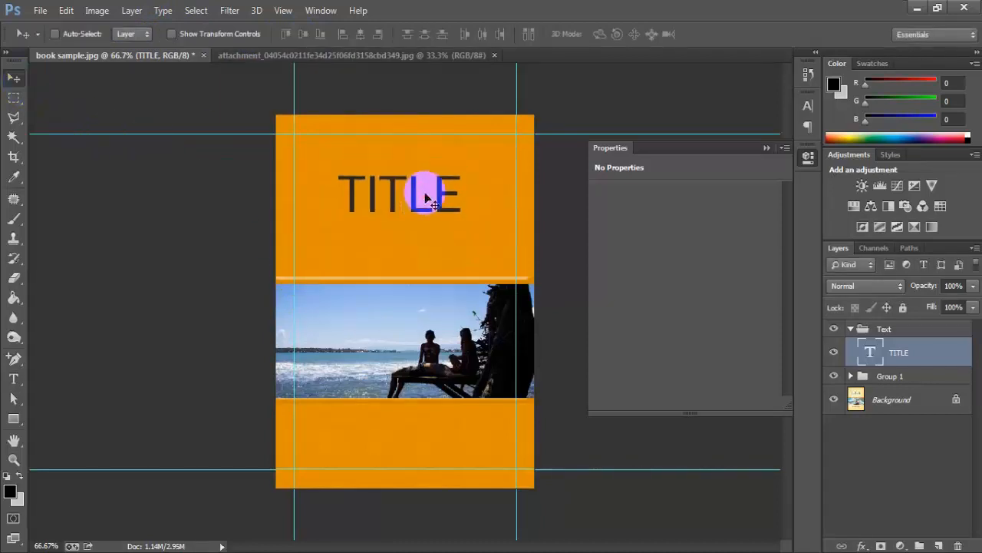
{"action": "left_click_drag", "start_coordinate": [429, 198], "coordinate": [434, 243]}
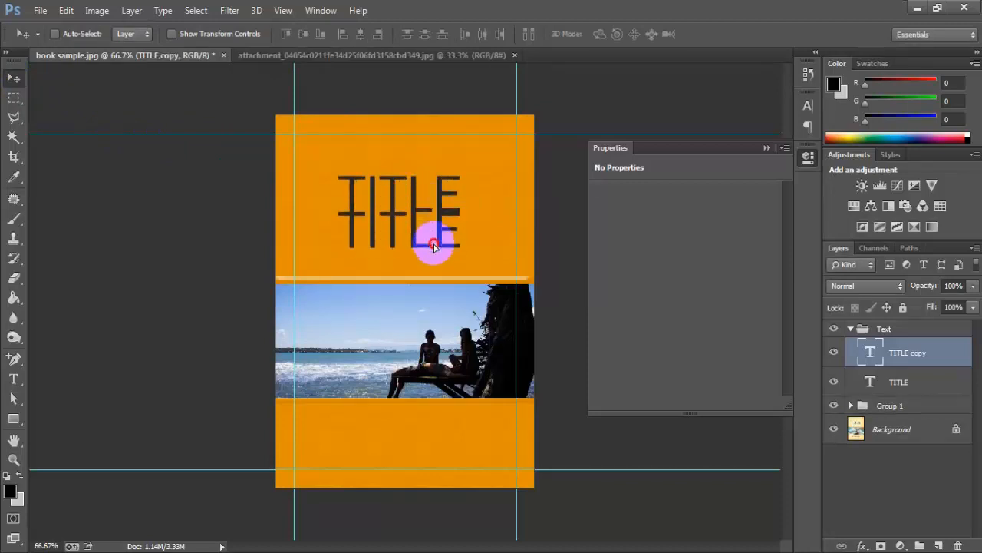
{"action": "key", "text": "t"}
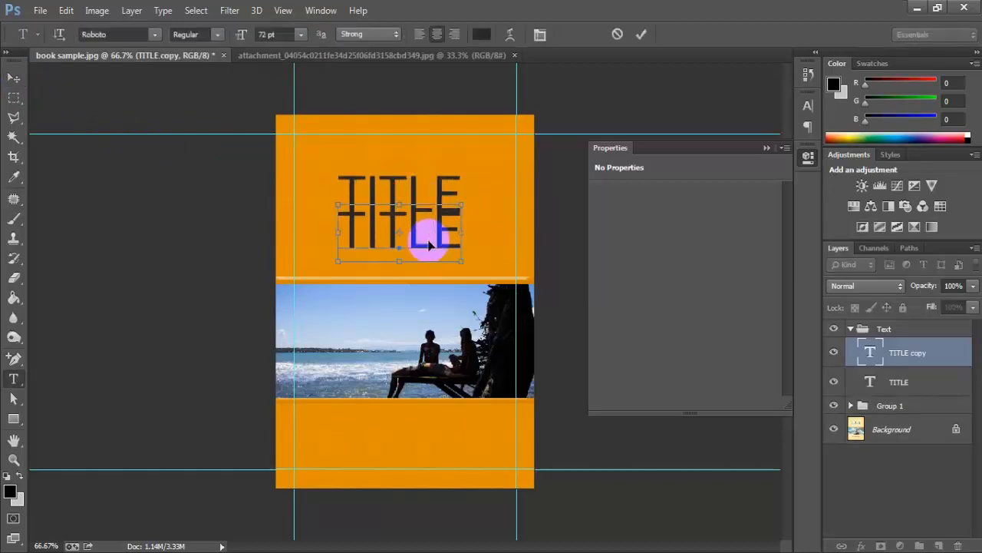
{"action": "double_click", "coordinate": [427, 238]}
{"action": "type", "text": "TAGE"}
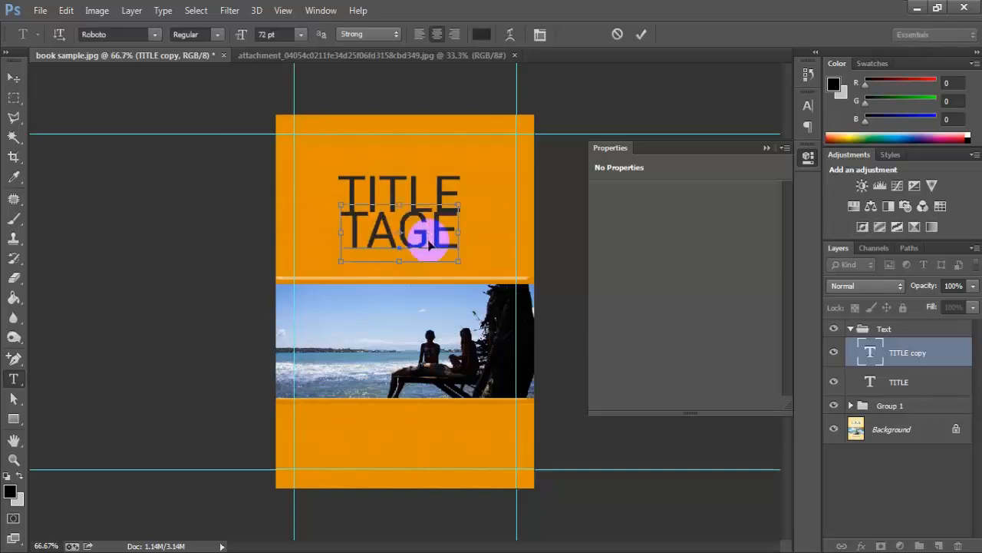
- Set the TAGE text's font size to 36 pt and place it centered directly beneath TITLE
{"action": "double_click", "coordinate": [427, 238]}
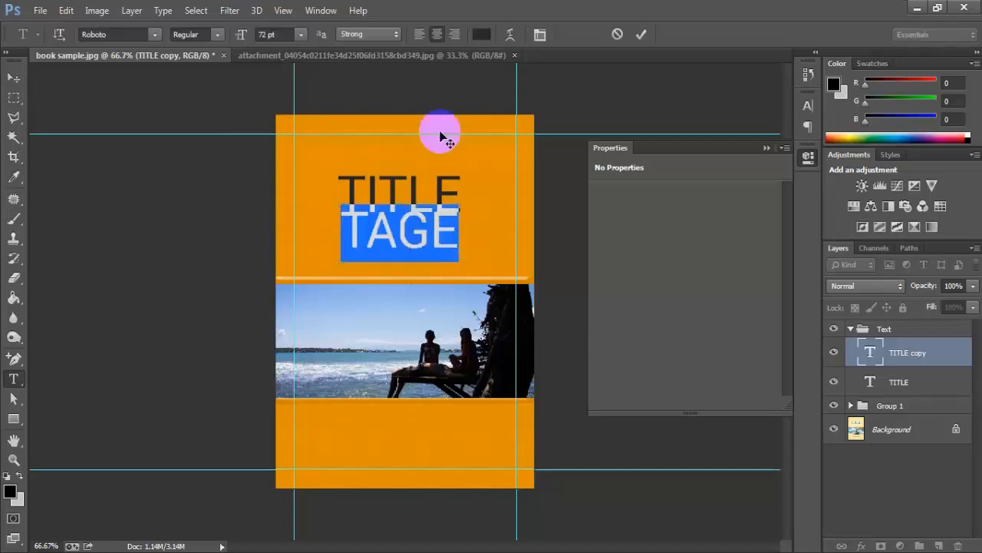
{"action": "left_click", "coordinate": [301, 36]}
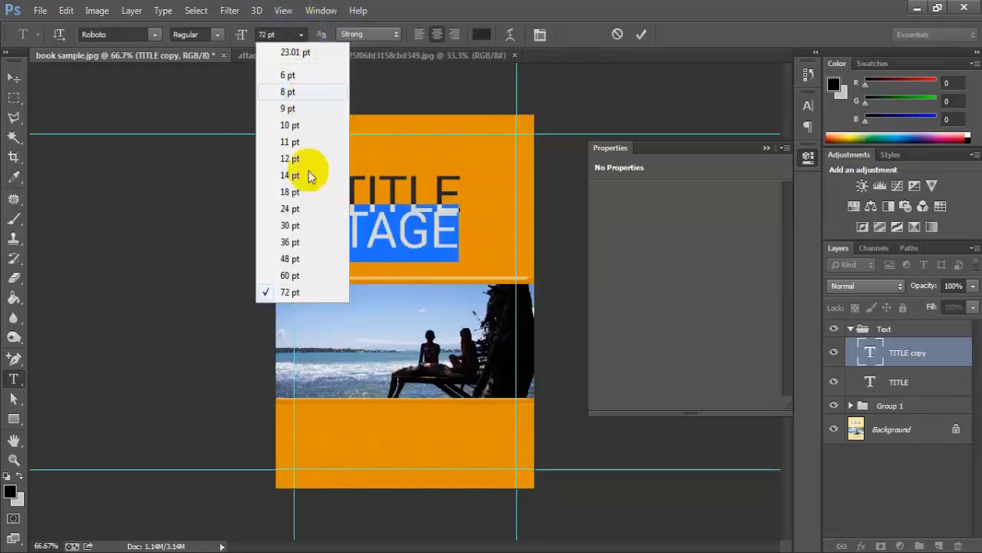
{"action": "left_click", "coordinate": [296, 243]}
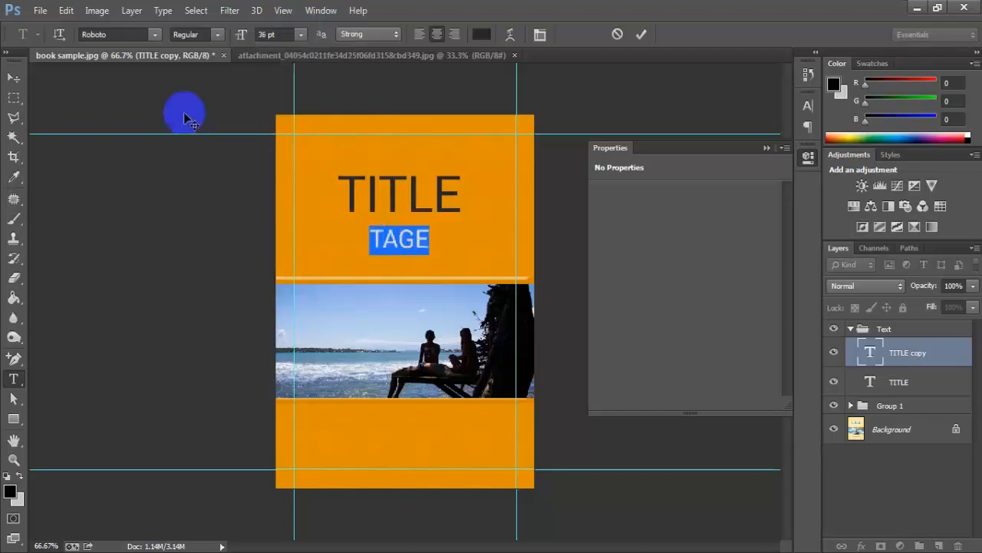
{"action": "left_click", "coordinate": [14, 77]}
{"action": "left_click_drag", "start_coordinate": [415, 244], "coordinate": [410, 234]}
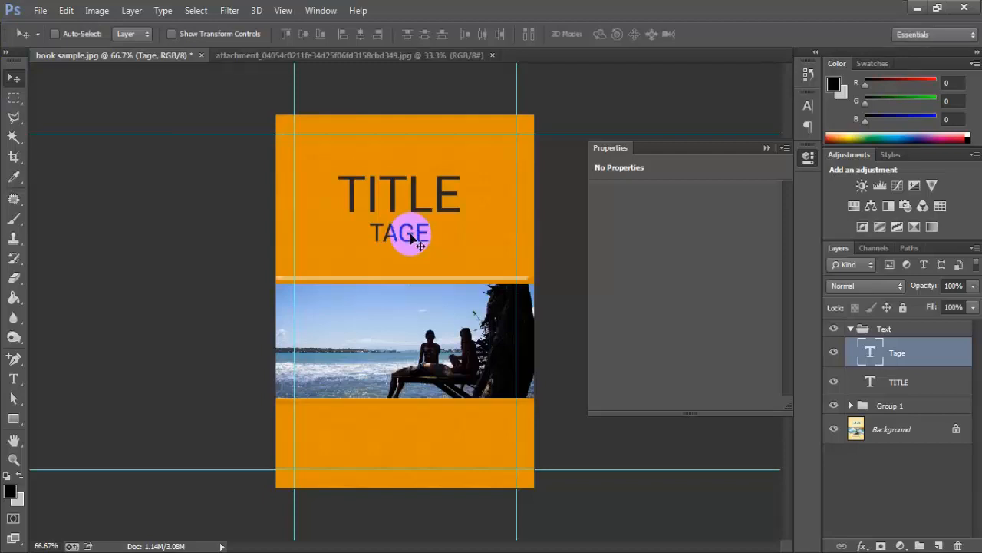
{"action": "left_click_drag", "start_coordinate": [411, 235], "coordinate": [412, 235]}
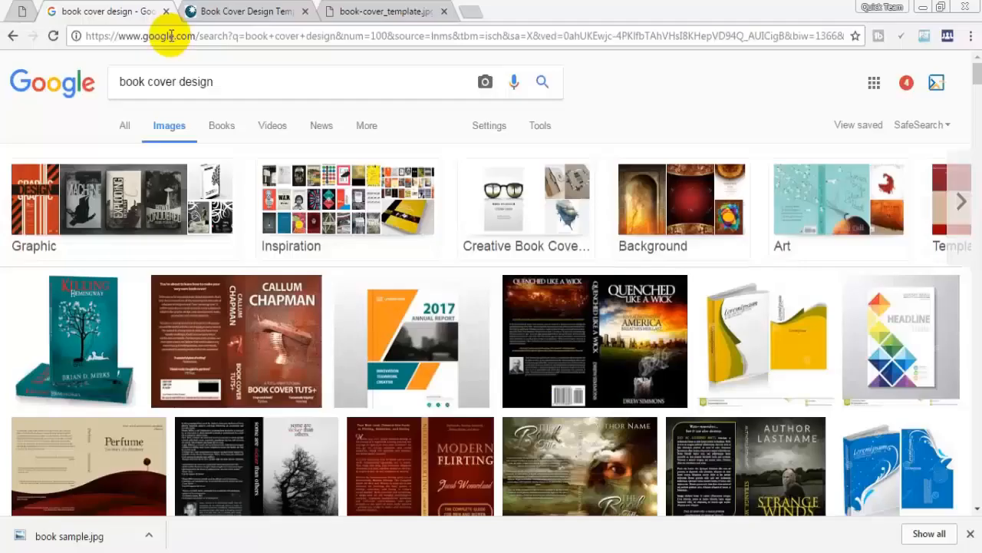
- Switch to Google in Chrome and search all web results for book cover design mockup psd
{"action": "left_click", "coordinate": [124, 126]}
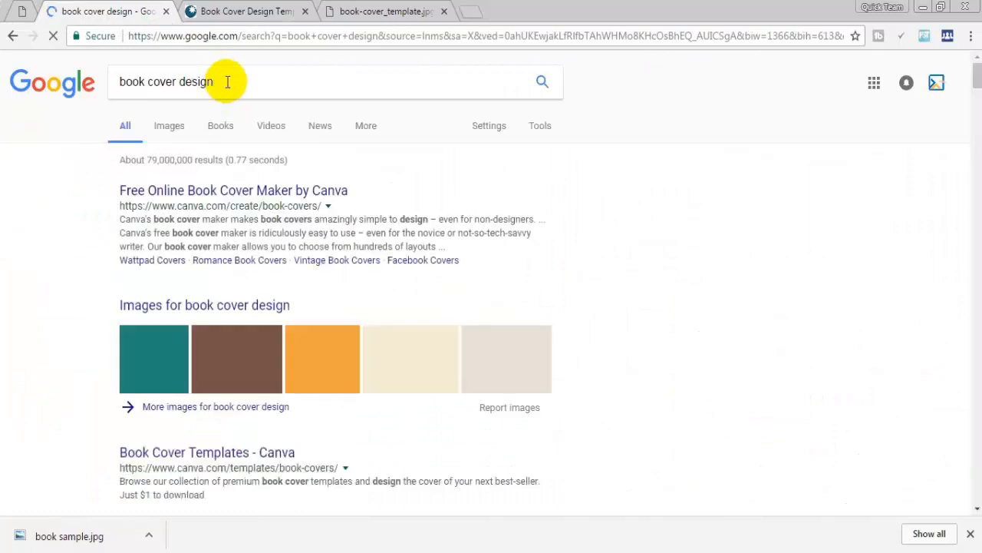
{"action": "type", "text": "Mockup"}
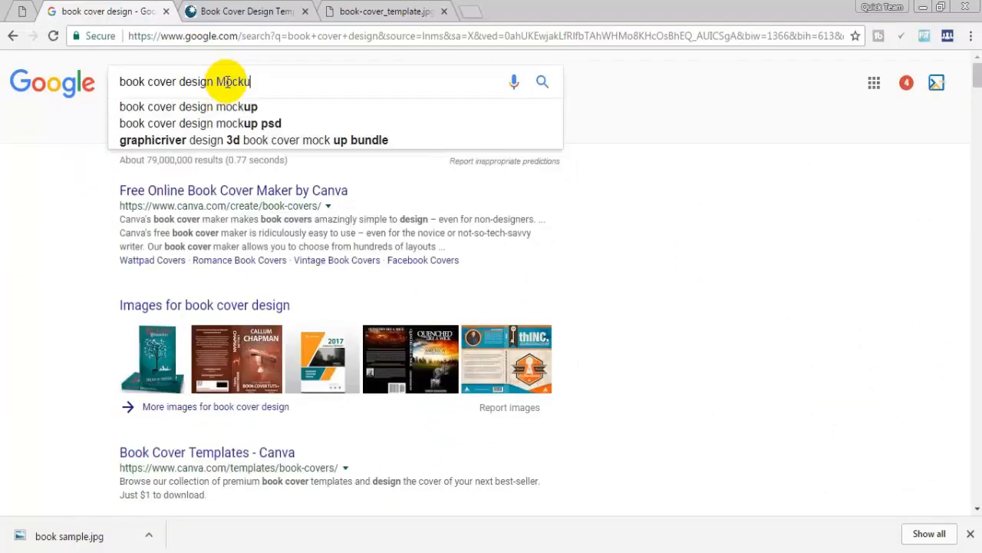
{"action": "left_click", "coordinate": [247, 123]}
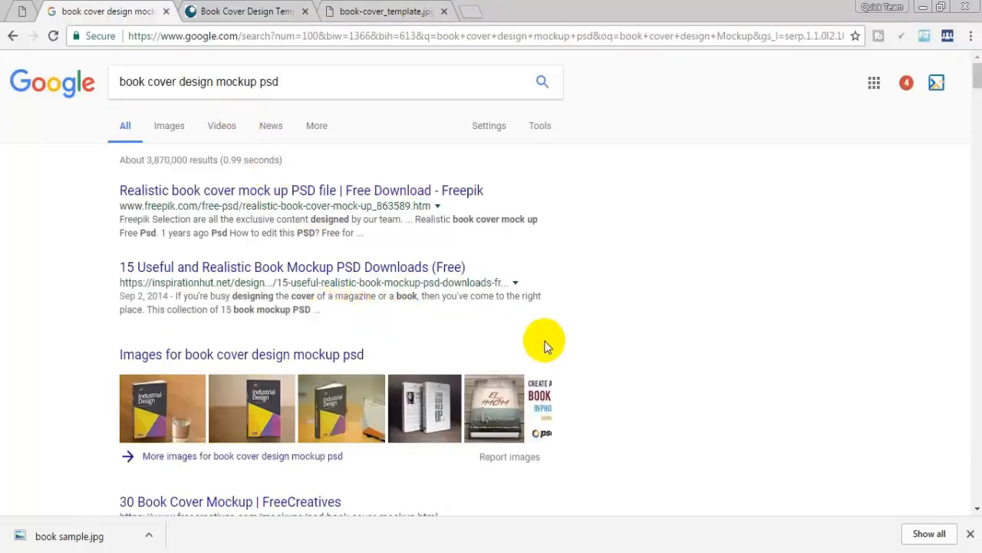
- Open the InspirationHut 15 book mockup downloads result and the FreeCreatives 30 Book Cover Mockup result in separate tabs
{"action": "scroll", "coordinate": [544, 341], "scroll_direction": "down", "scroll_amount": 1}
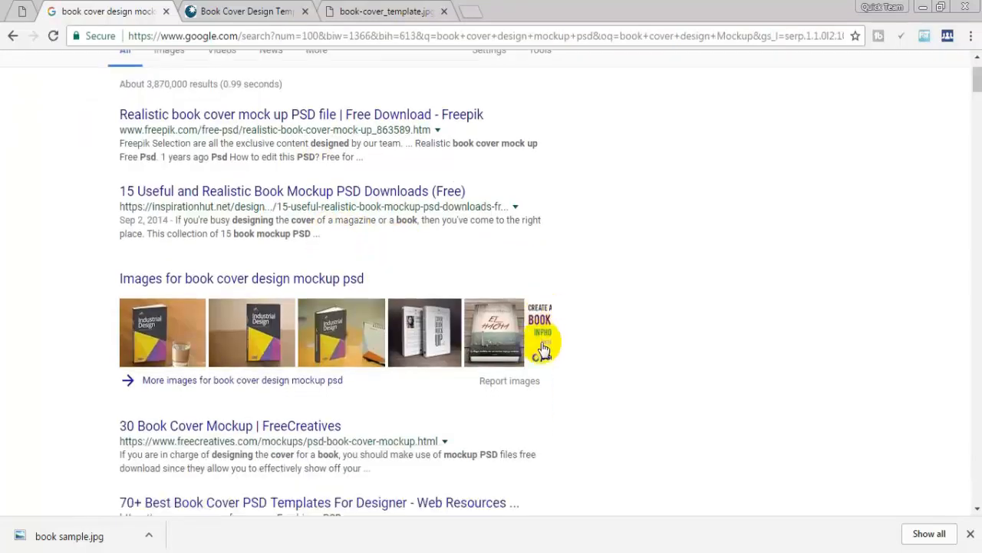
{"action": "middle_click", "coordinate": [304, 196]}
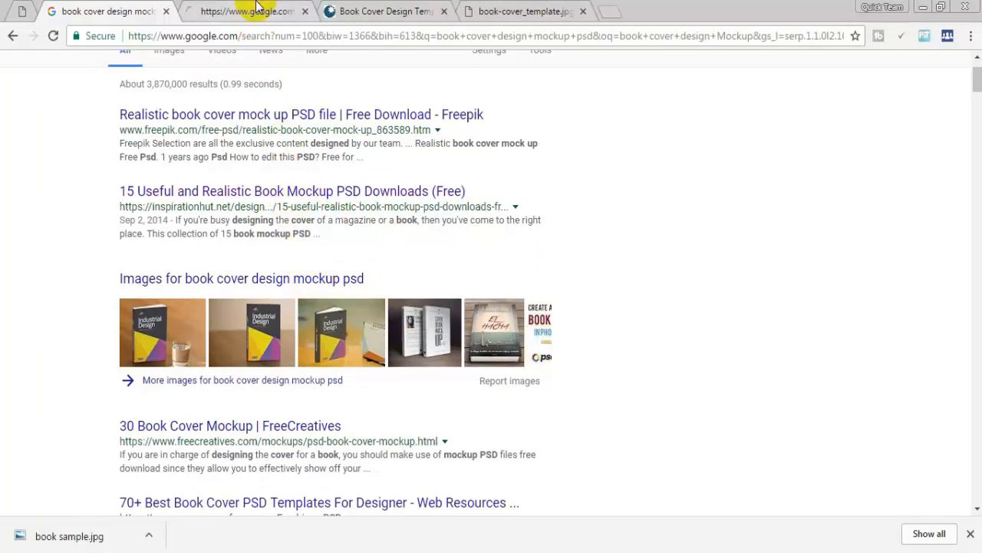
{"action": "left_click", "coordinate": [258, 7]}
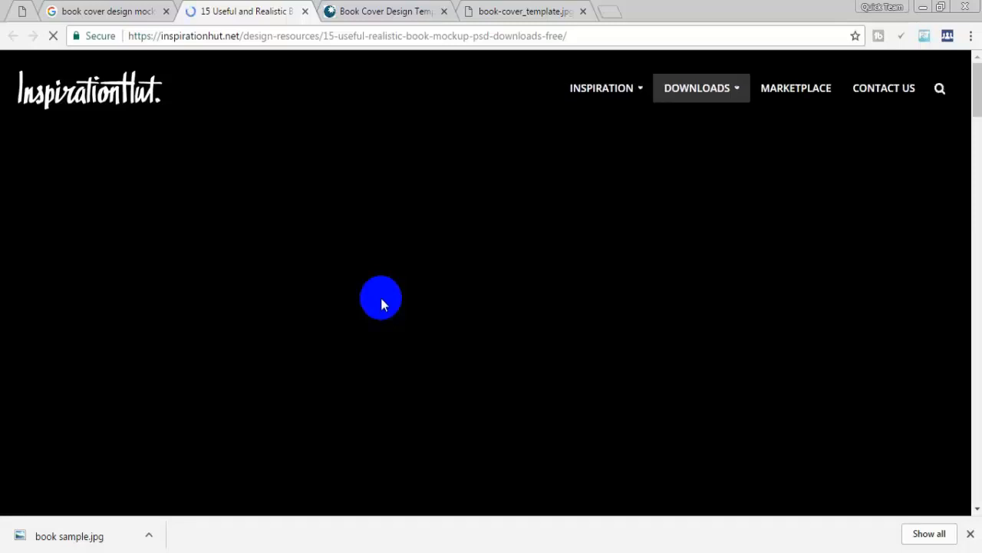
{"action": "left_click", "coordinate": [123, 11]}
{"action": "scroll", "coordinate": [364, 383], "scroll_direction": "down", "scroll_amount": 4}
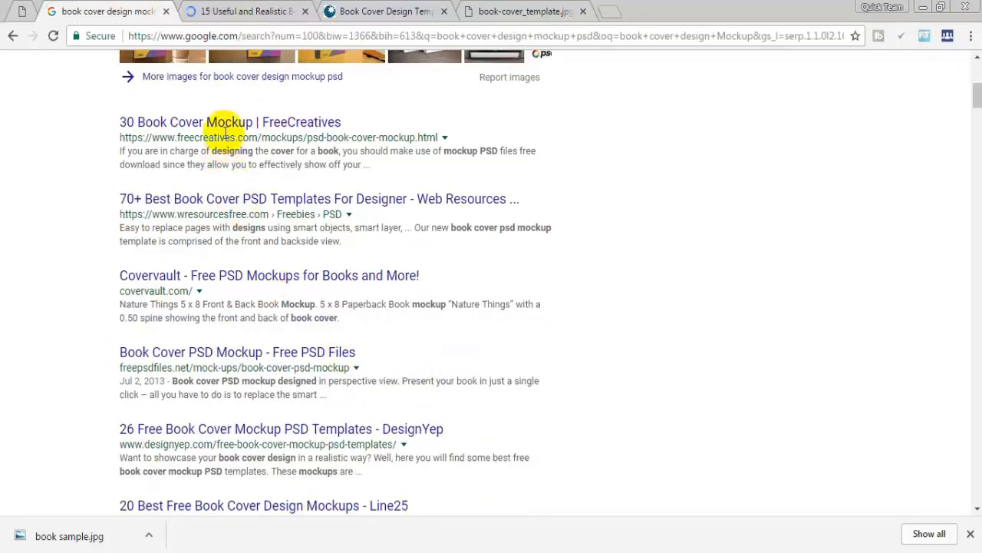
{"action": "middle_click", "coordinate": [227, 131]}
- Browse InspirationHut's mockup list and open the Free Book Cover PSD Mockup by Zippy Pixels
{"action": "left_click", "coordinate": [224, 11]}
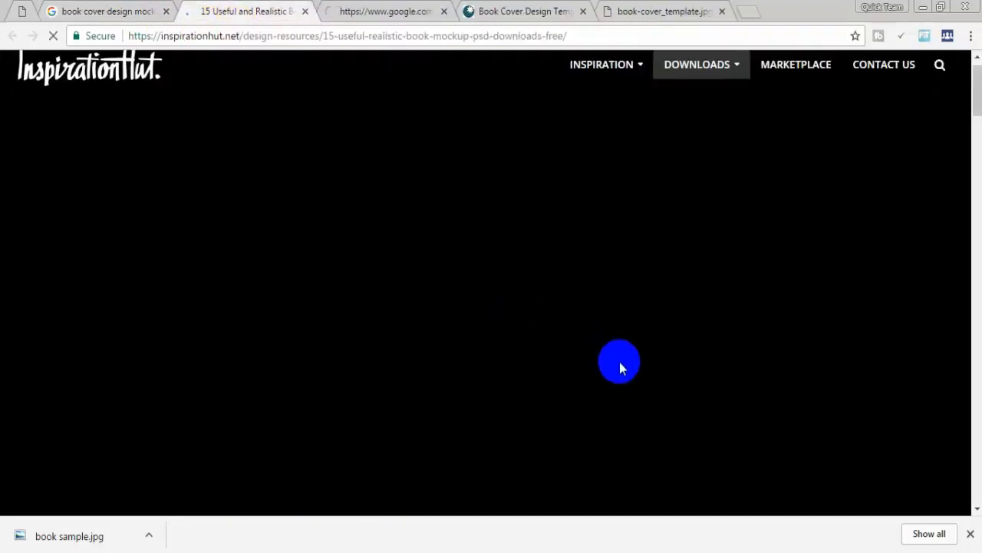
{"action": "scroll", "coordinate": [620, 362], "scroll_direction": "down", "scroll_amount": 9}
{"action": "scroll", "coordinate": [619, 362], "scroll_direction": "up", "scroll_amount": 4}
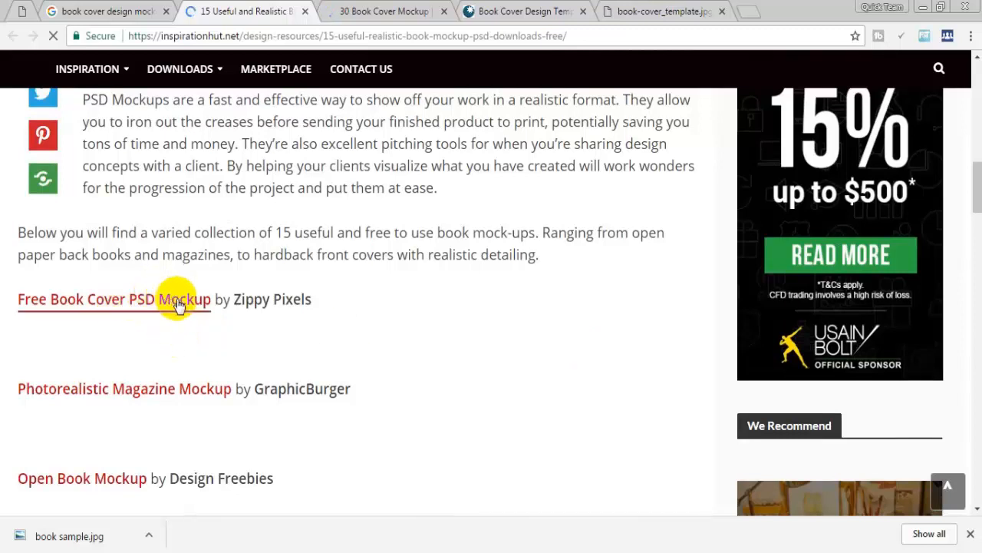
- Look through the book cover mockups offered on the FreeCreatives page
{"action": "left_click", "coordinate": [381, 10]}
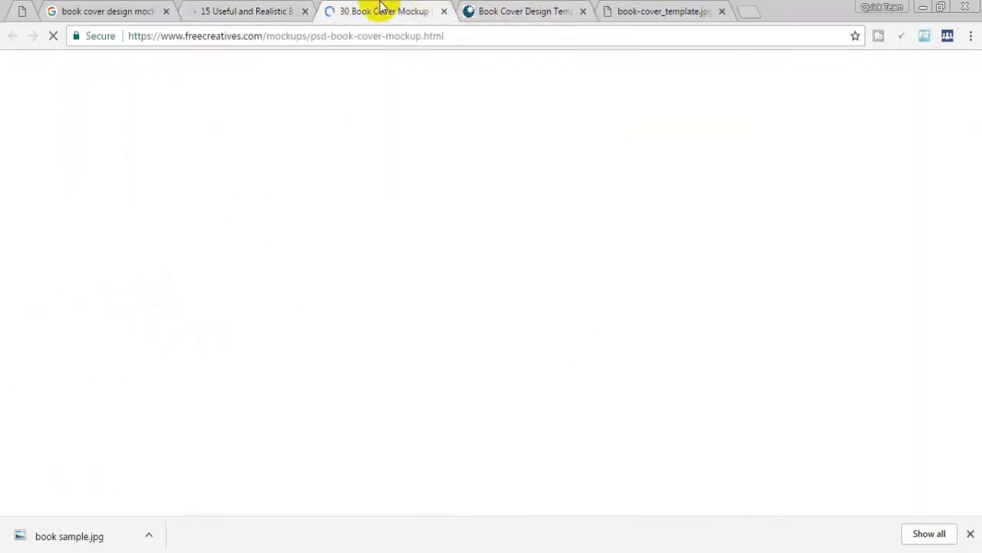
{"action": "scroll", "coordinate": [358, 427], "scroll_direction": "down", "scroll_amount": 4}
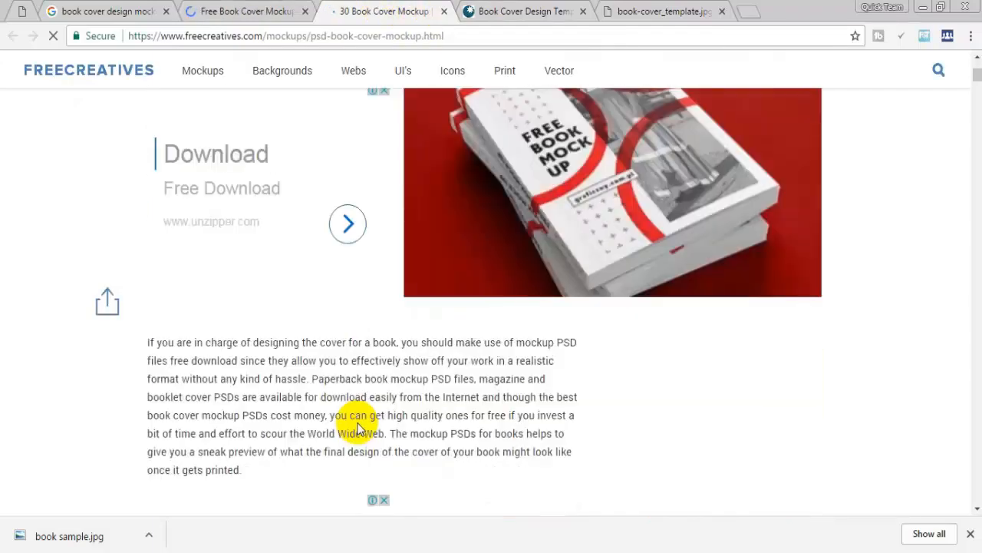
{"action": "scroll", "coordinate": [359, 428], "scroll_direction": "down", "scroll_amount": 3}
{"action": "scroll", "coordinate": [358, 428], "scroll_direction": "up", "scroll_amount": 5}
{"action": "scroll", "coordinate": [360, 428], "scroll_direction": "down", "scroll_amount": 6}
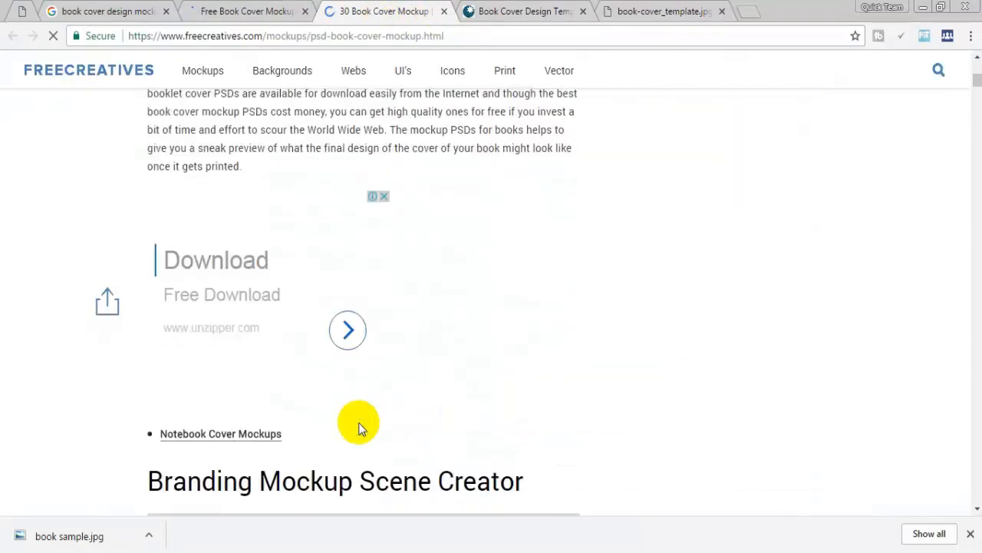
{"action": "scroll", "coordinate": [358, 427], "scroll_direction": "down", "scroll_amount": 7}
{"action": "scroll", "coordinate": [360, 427], "scroll_direction": "down", "scroll_amount": 5}
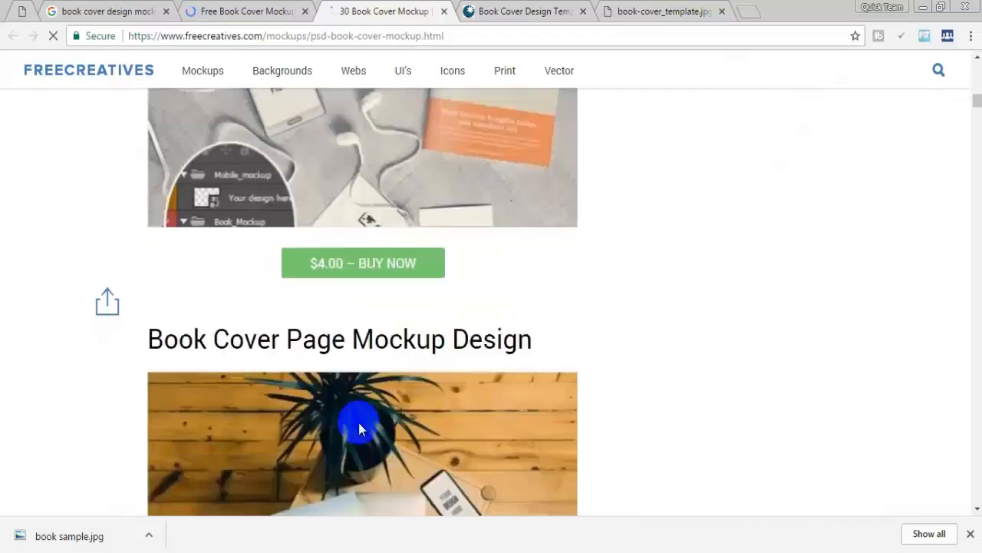
{"action": "scroll", "coordinate": [358, 422], "scroll_direction": "up", "scroll_amount": 12}
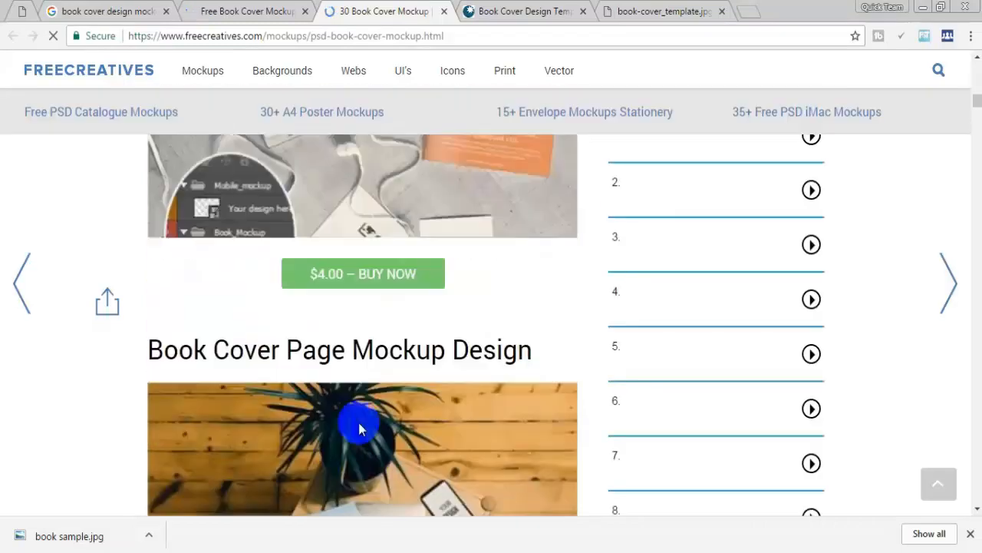
- Close the FreeCreatives page, check the Zippy Pixels mockup page and switch back to the cover in Photoshop
{"action": "left_click", "coordinate": [209, 7]}
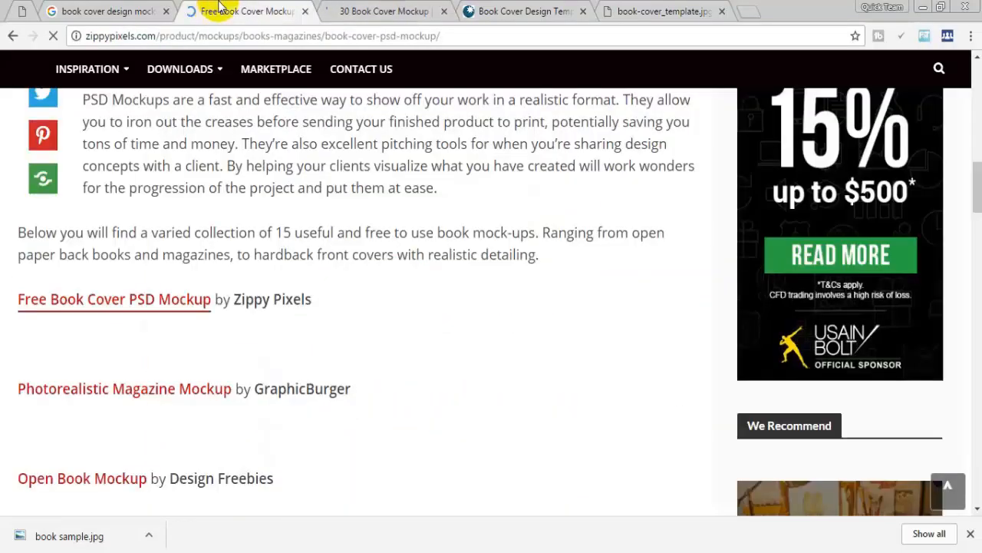
{"action": "left_click", "coordinate": [347, 6]}
{"action": "key", "text": "ctrl+w"}
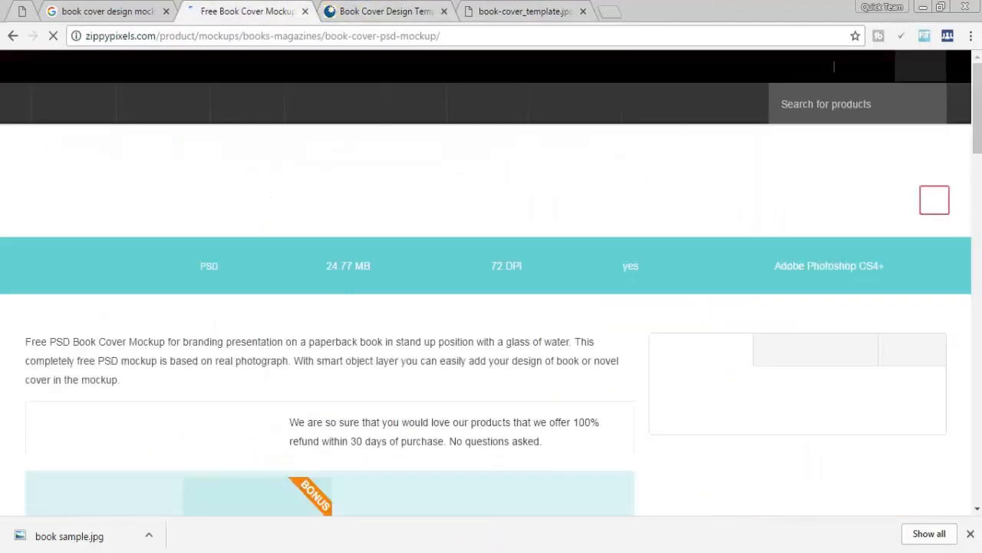
{"action": "left_click", "coordinate": [459, 551]}
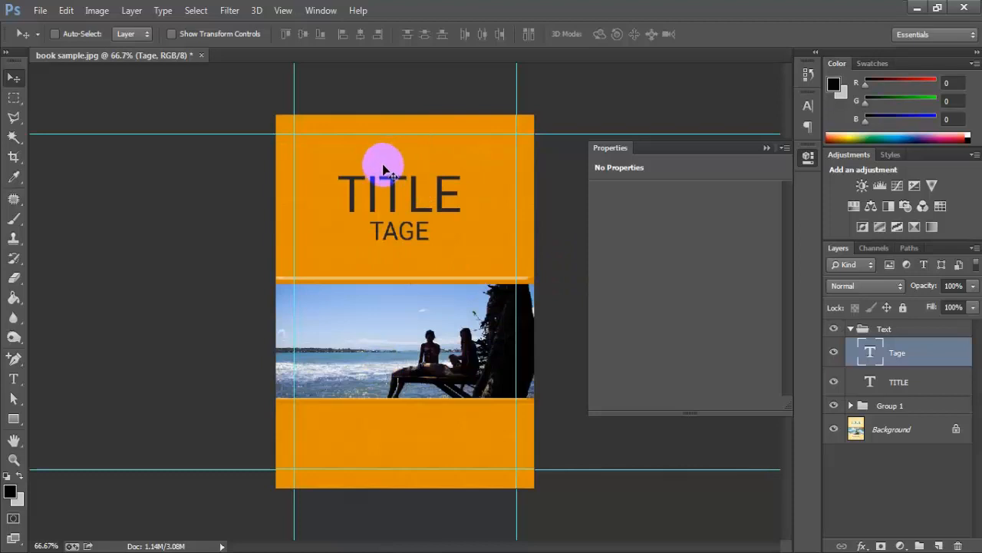
{"action": "left_click", "coordinate": [345, 204]}
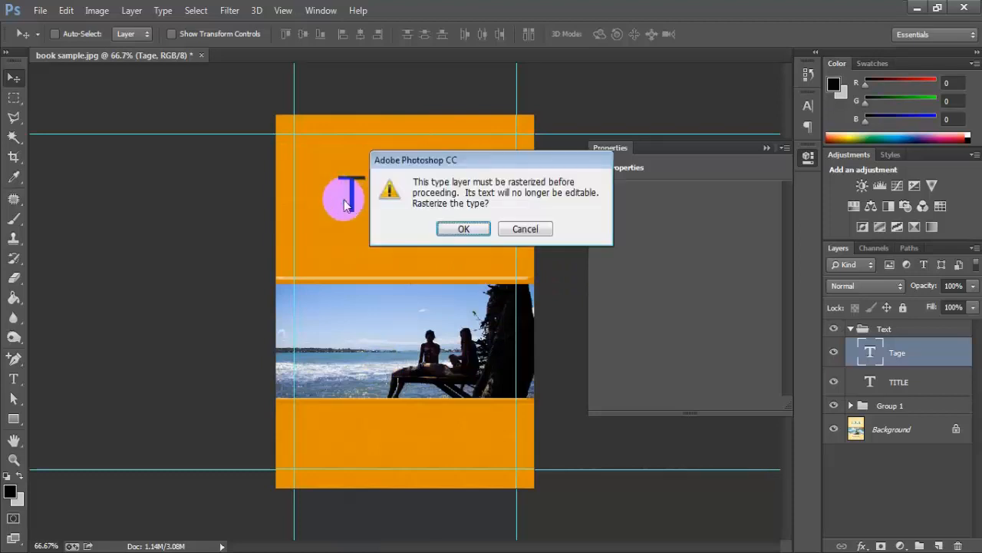
{"action": "left_click", "coordinate": [458, 229]}
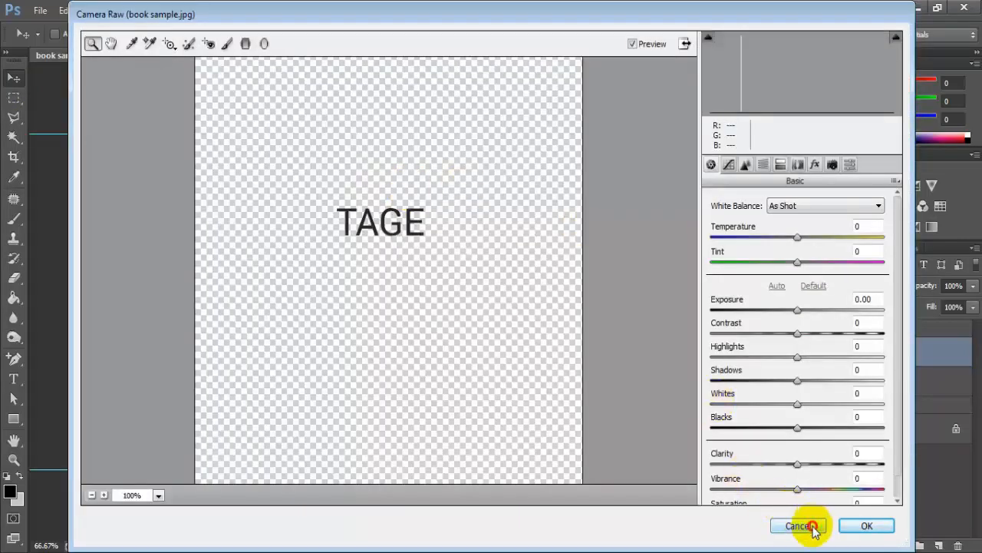
{"action": "left_click", "coordinate": [795, 522]}
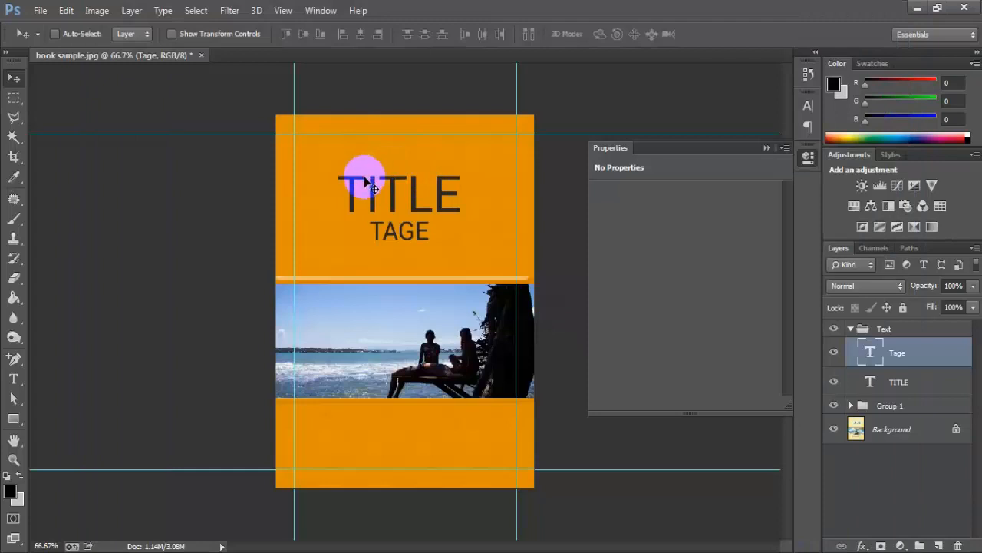
- Copy the whole cover merged and paste it into a new document of the same size
{"action": "key", "text": "ctrl+a"}
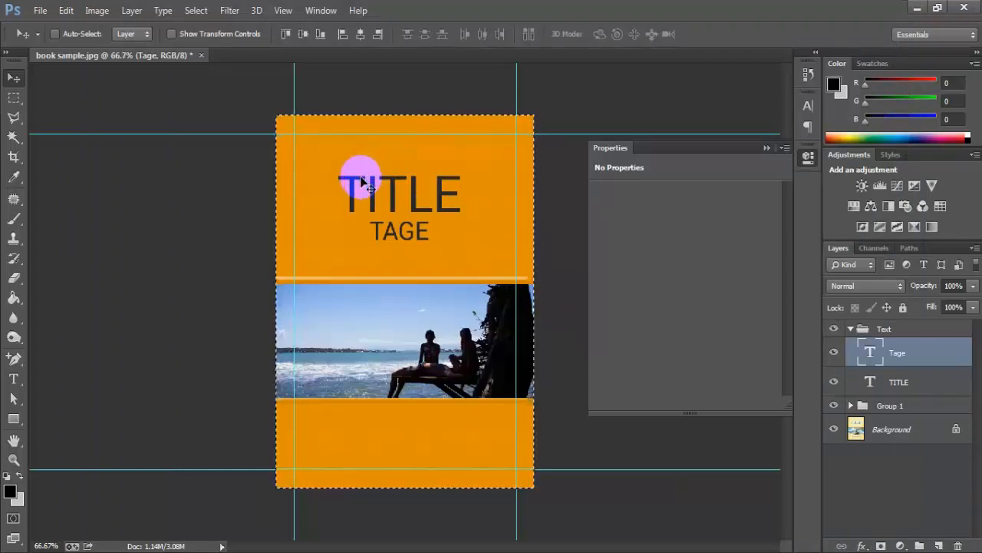
{"action": "key", "text": "ctrl+n"}
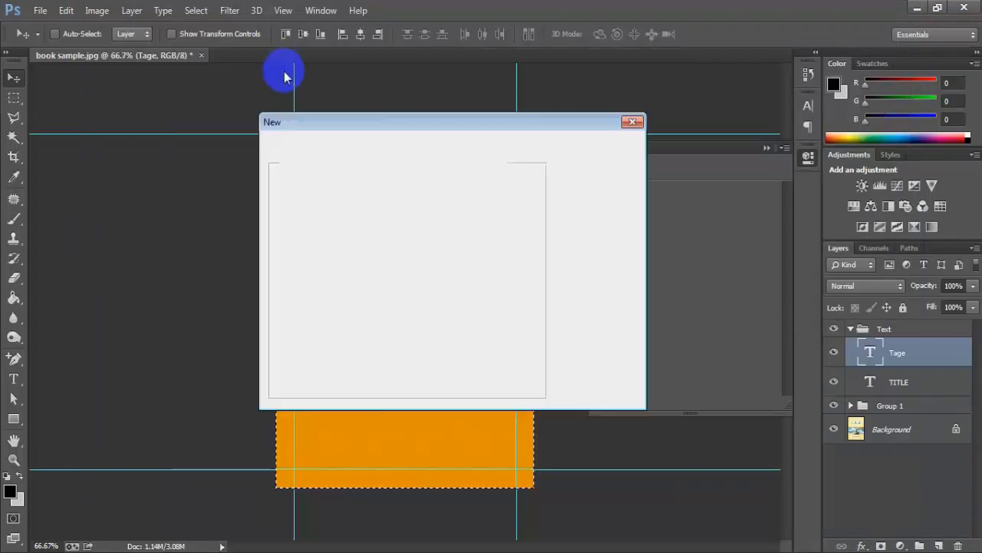
{"action": "key", "text": "Return"}
{"action": "key", "text": "ctrl+v"}
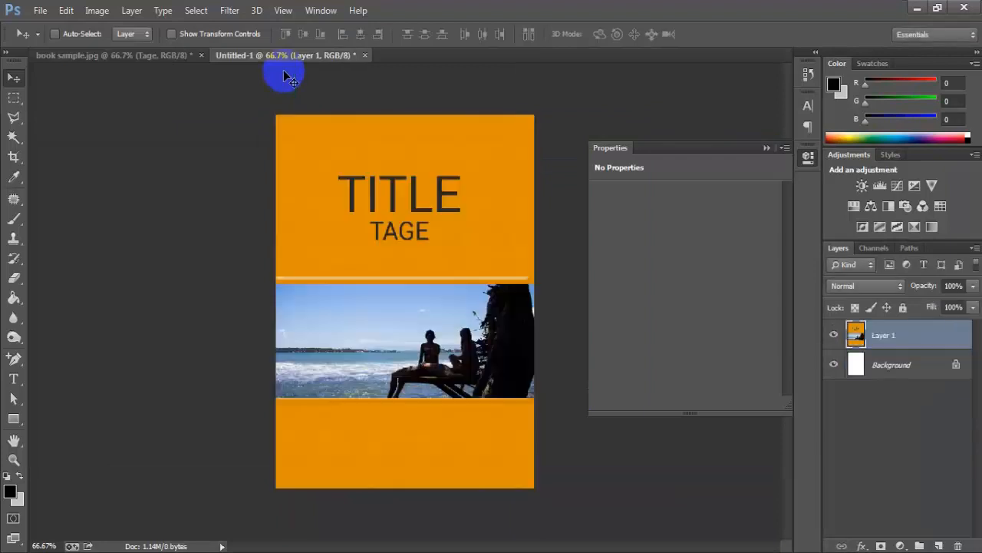
- Close the new untitled document without saving and clear the selection around the cover
{"action": "left_click", "coordinate": [365, 55]}
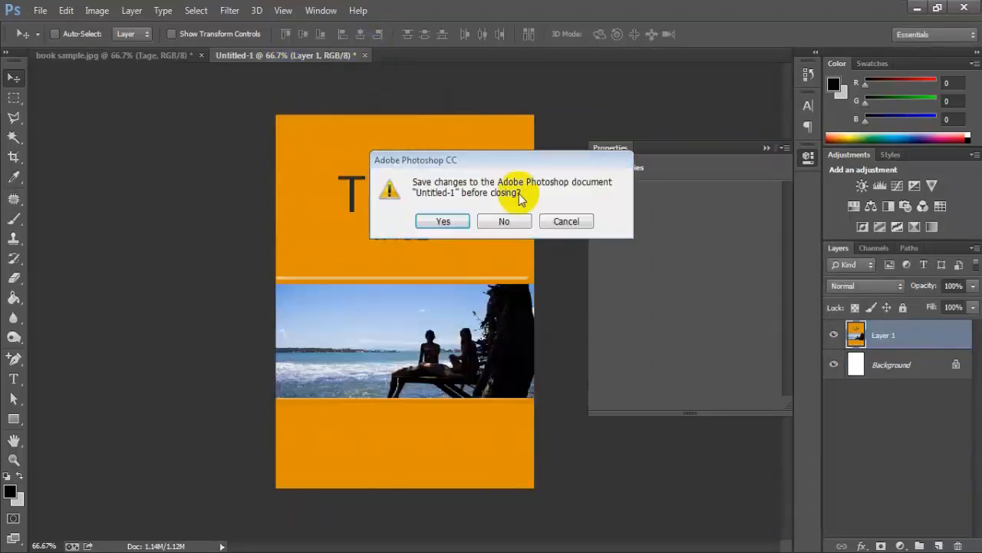
{"action": "left_click", "coordinate": [514, 220]}
{"action": "left_click", "coordinate": [345, 241]}
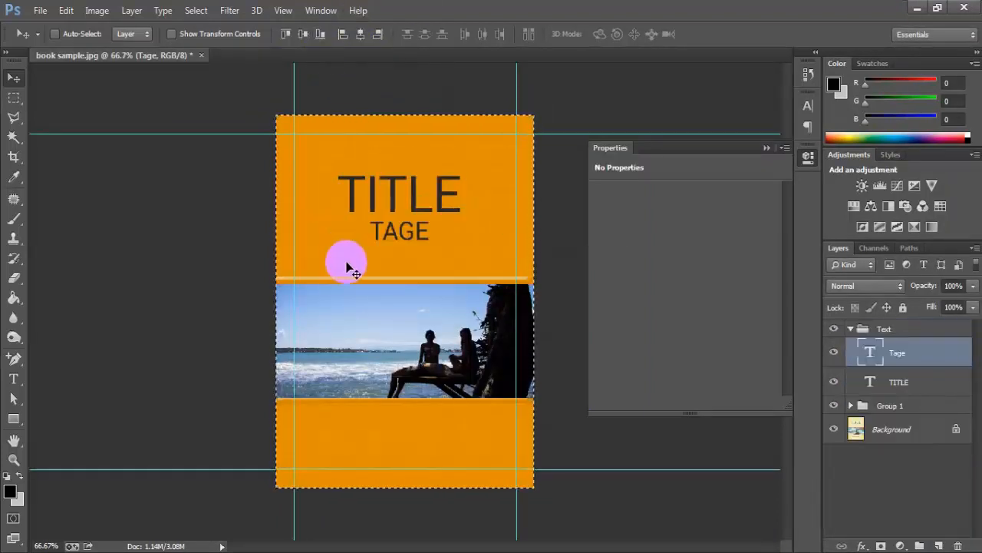
{"action": "key", "text": "ctrl+d"}
{"action": "left_click", "coordinate": [438, 253]}
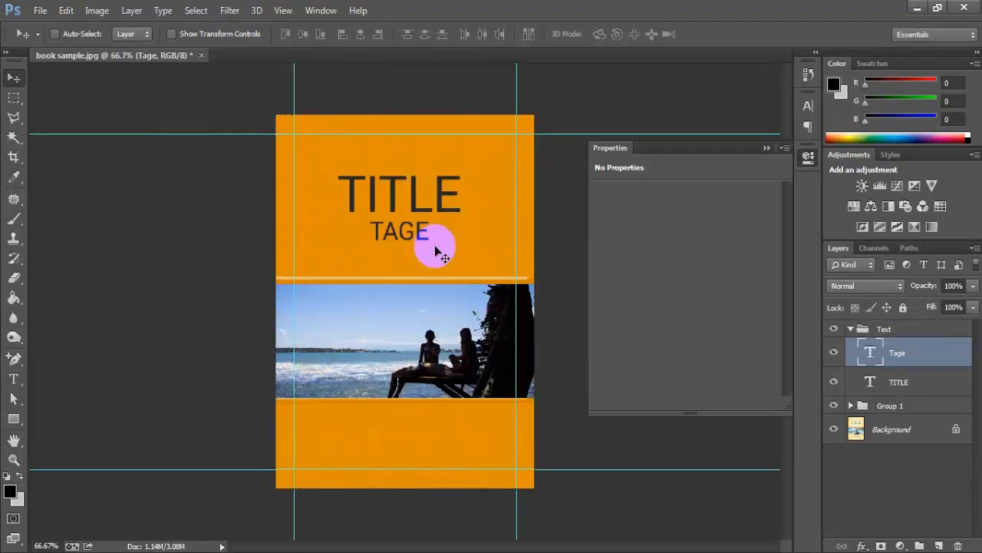
{"action": "left_click", "coordinate": [294, 217]}
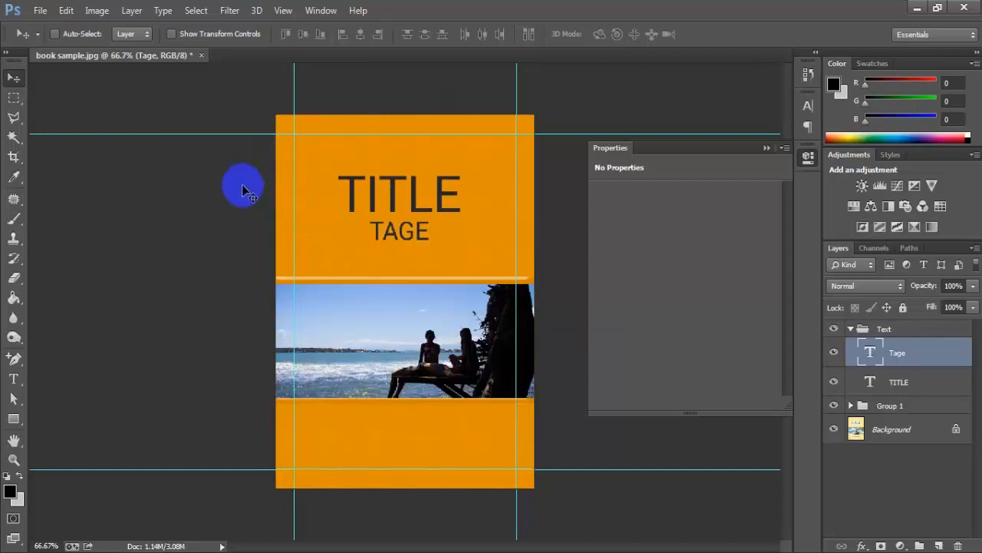
{"action": "left_click", "coordinate": [383, 162]}
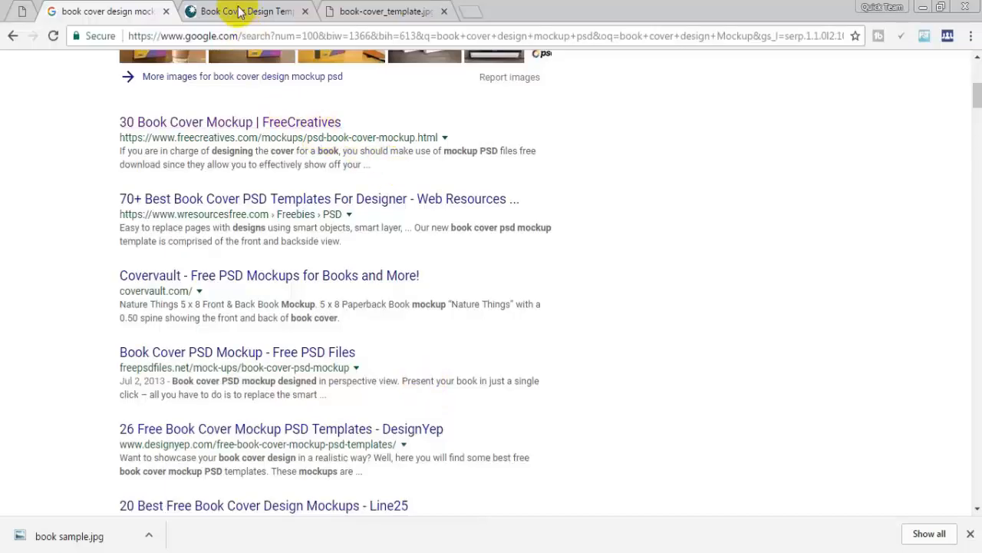
- Switch to Chrome, go back to the "book cover design" search and preview the "The Book Title" and "Strange Winds" full covers among its images
{"action": "left_click", "coordinate": [13, 36]}
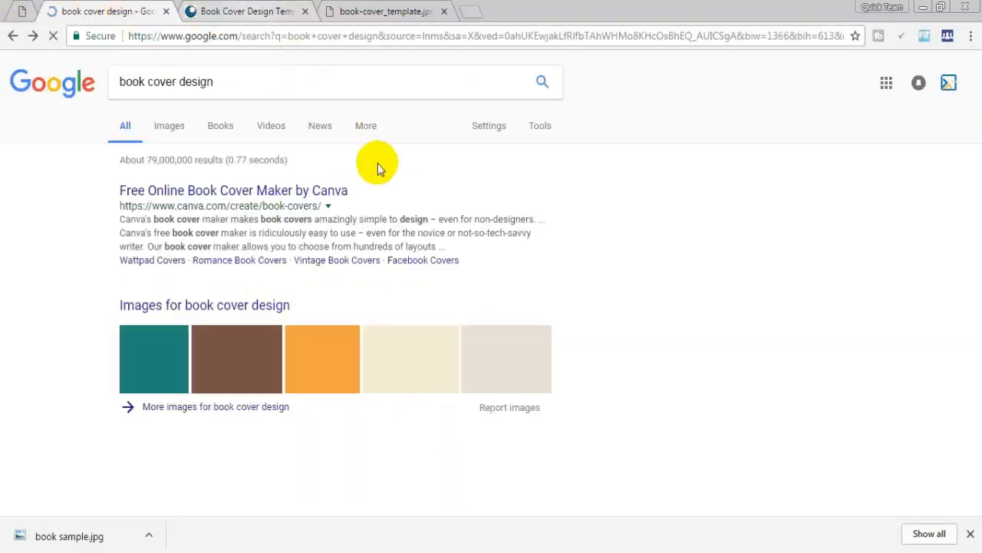
{"action": "left_click", "coordinate": [170, 129]}
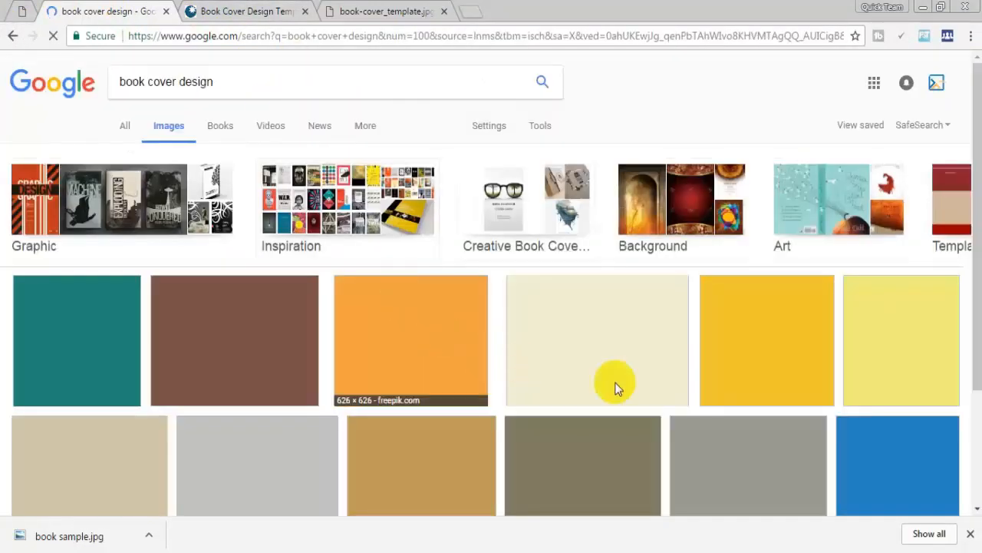
{"action": "scroll", "coordinate": [649, 395], "scroll_direction": "down", "scroll_amount": 2}
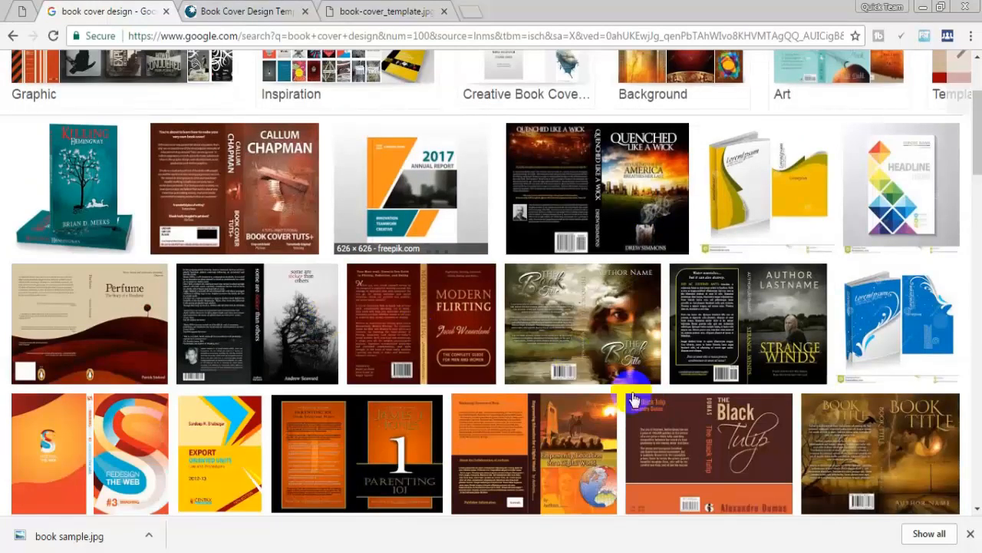
{"action": "scroll", "coordinate": [713, 394], "scroll_direction": "down", "scroll_amount": 2}
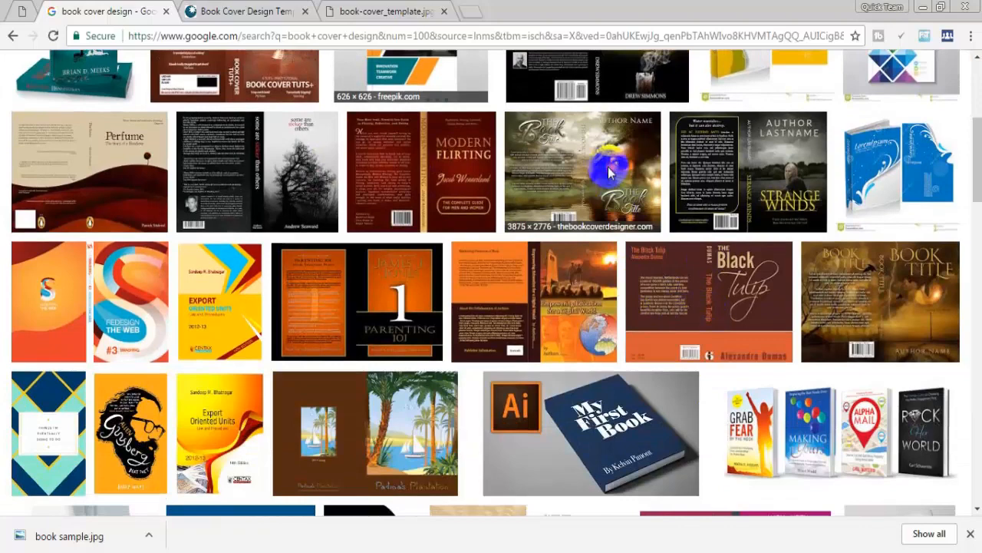
{"action": "left_click", "coordinate": [609, 174]}
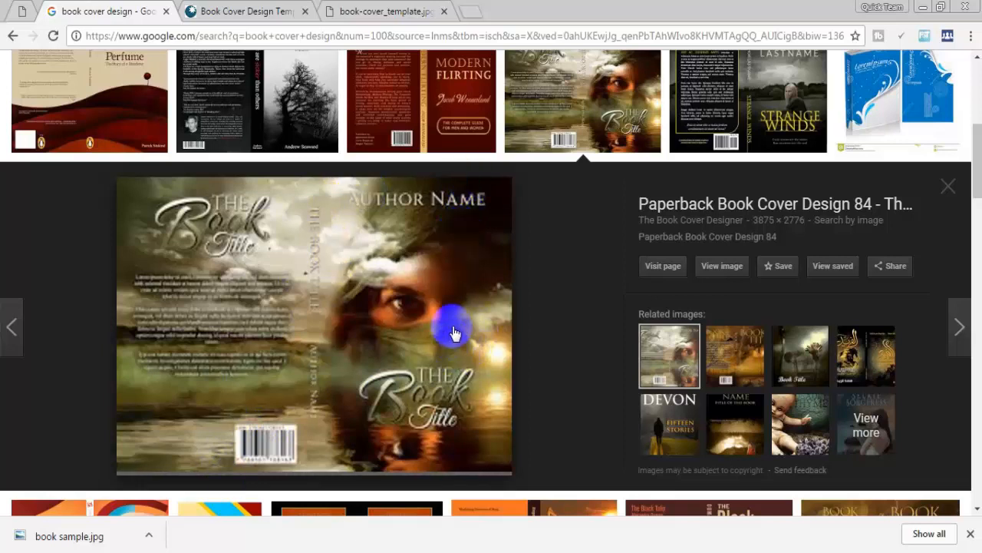
{"action": "left_click", "coordinate": [763, 107]}
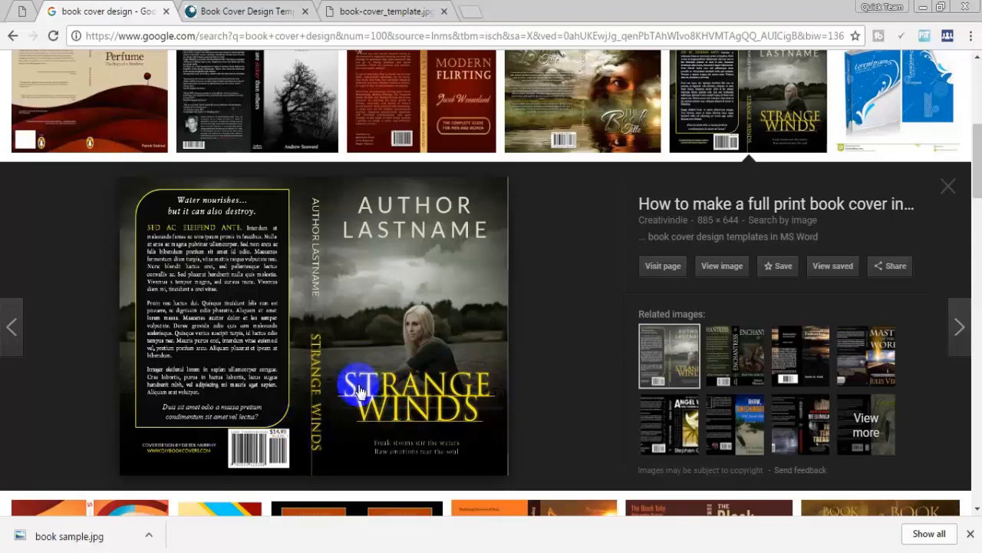
- Browse further book cover examples in the image results, previewing the "My First Book" and "The Changing Tide" covers
{"action": "scroll", "coordinate": [367, 392], "scroll_direction": "down", "scroll_amount": 6}
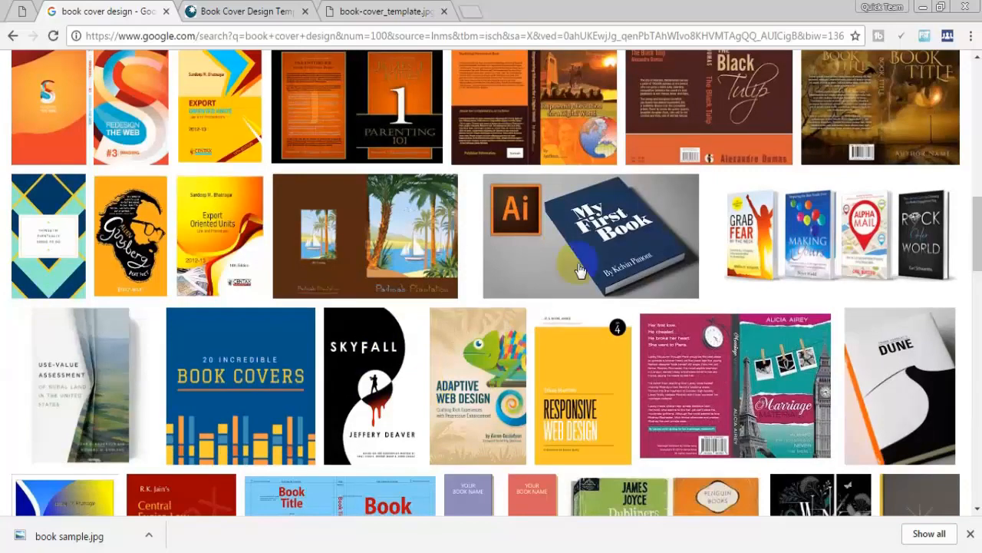
{"action": "left_click", "coordinate": [594, 227]}
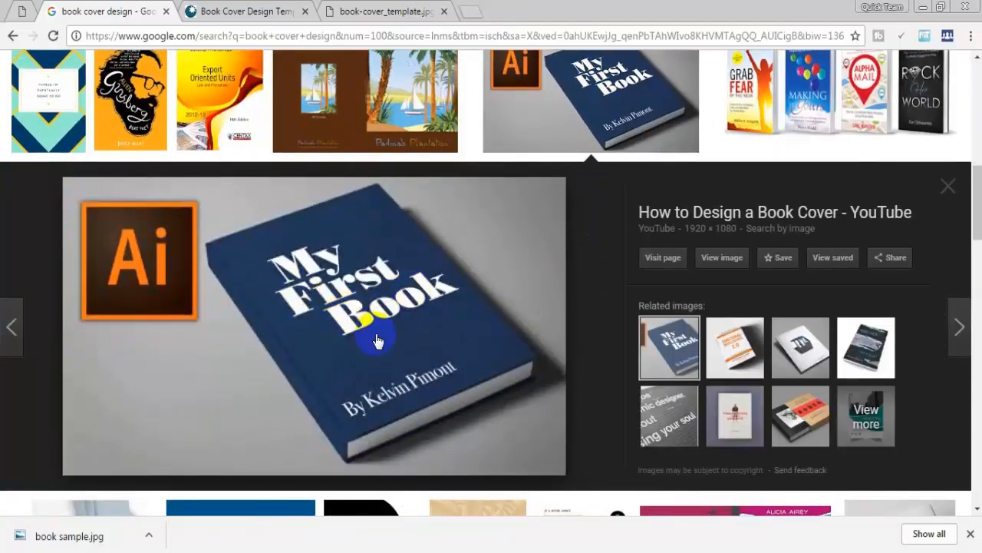
{"action": "scroll", "coordinate": [425, 379], "scroll_direction": "down", "scroll_amount": 6}
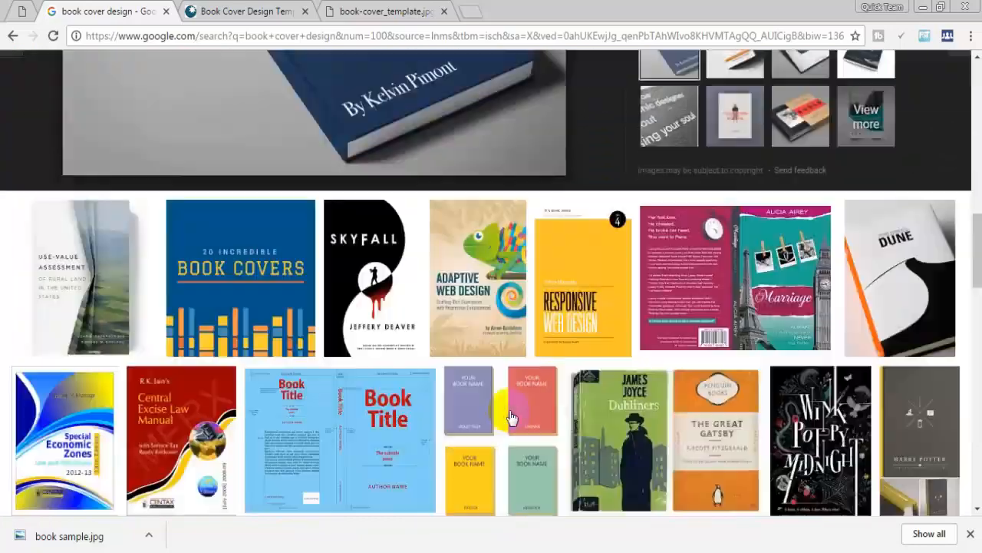
{"action": "scroll", "coordinate": [512, 415], "scroll_direction": "down", "scroll_amount": 3}
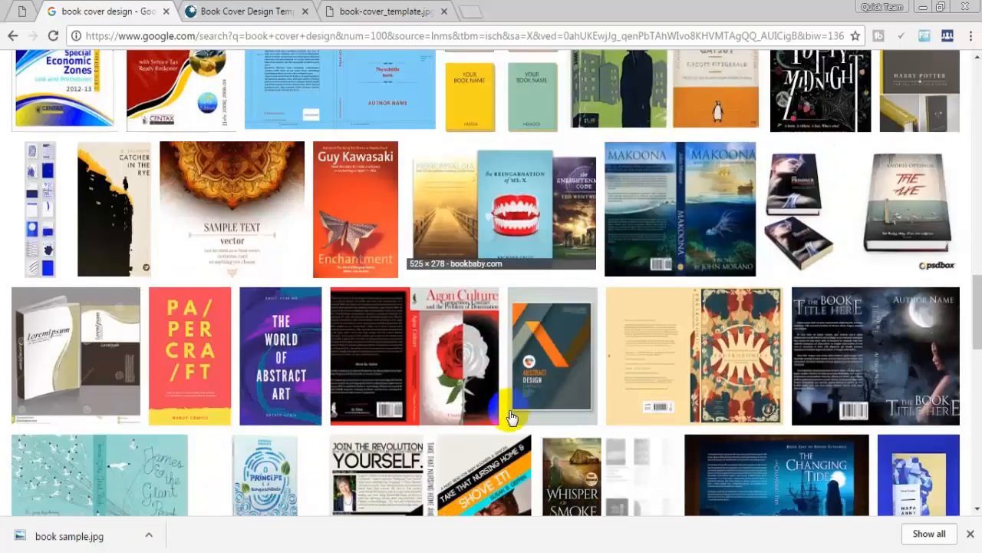
{"action": "scroll", "coordinate": [511, 416], "scroll_direction": "down", "scroll_amount": 5}
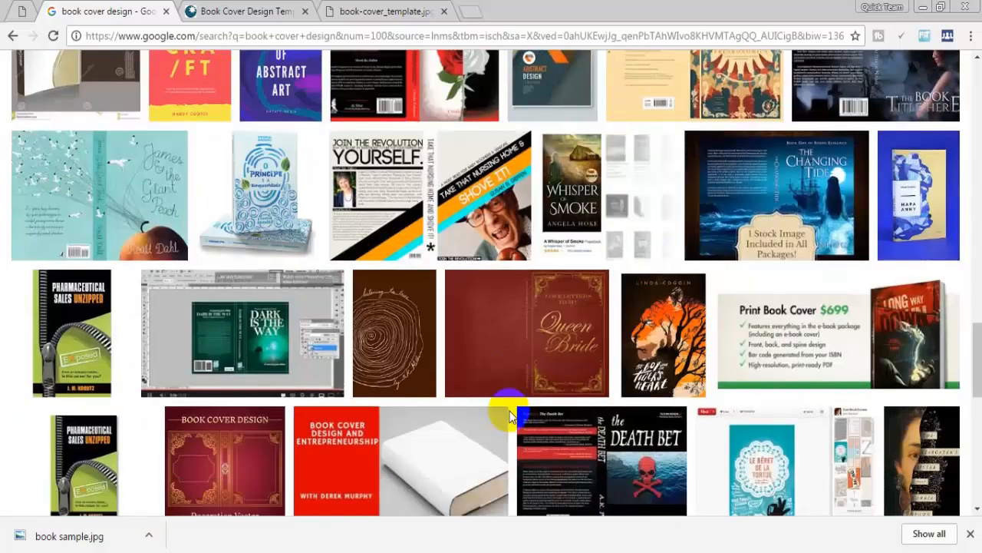
{"action": "left_click", "coordinate": [775, 210]}
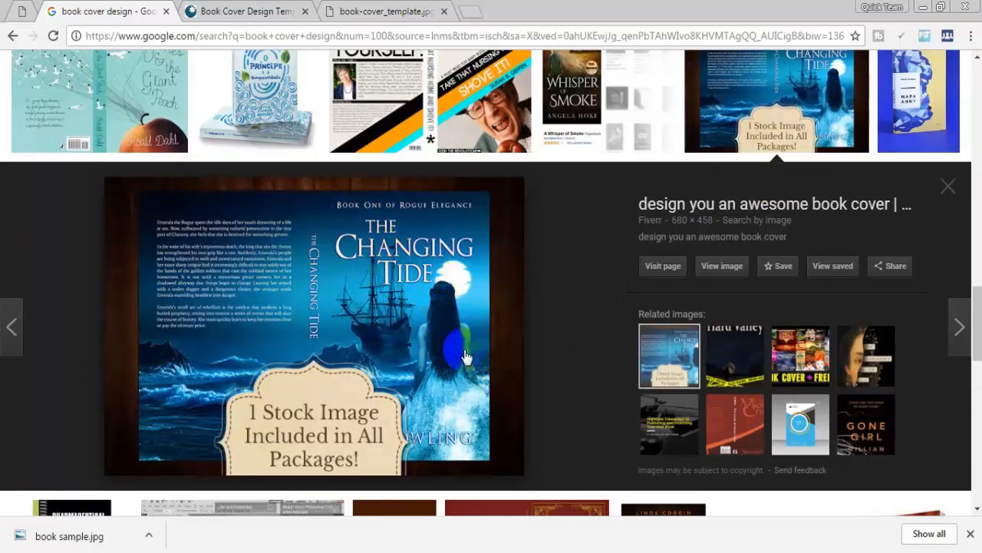
{"action": "scroll", "coordinate": [457, 359], "scroll_direction": "down", "scroll_amount": 4}
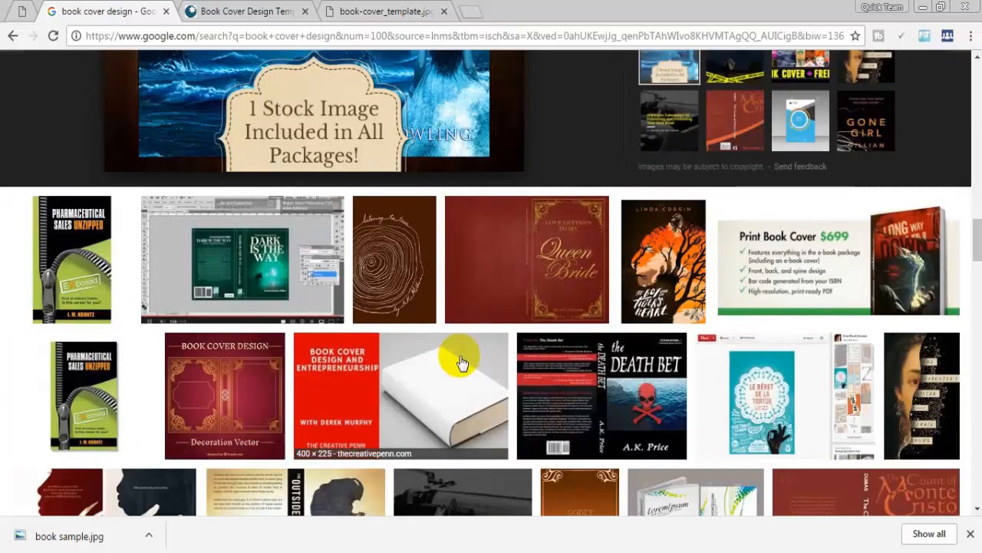
{"action": "scroll", "coordinate": [461, 362], "scroll_direction": "down", "scroll_amount": 4}
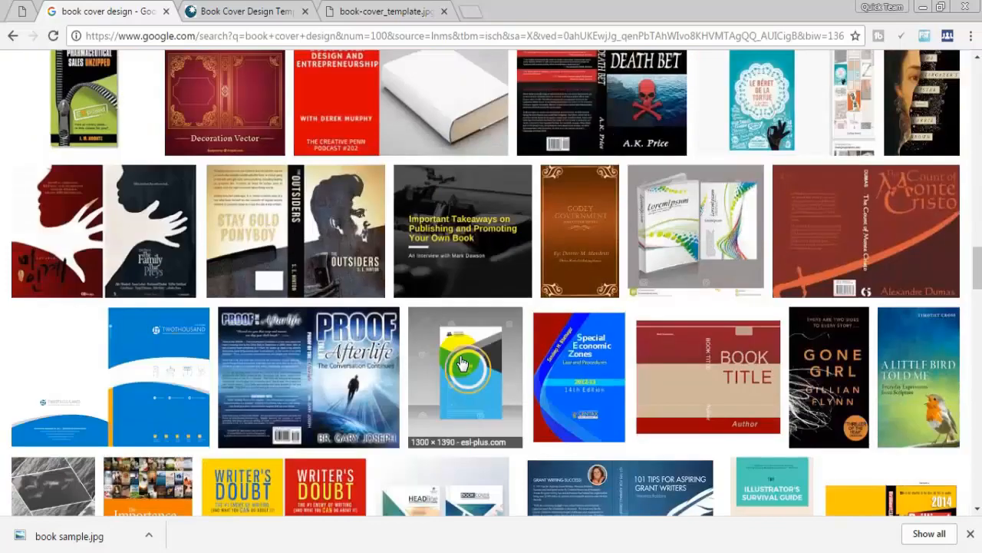
{"action": "scroll", "coordinate": [461, 364], "scroll_direction": "down", "scroll_amount": 3}
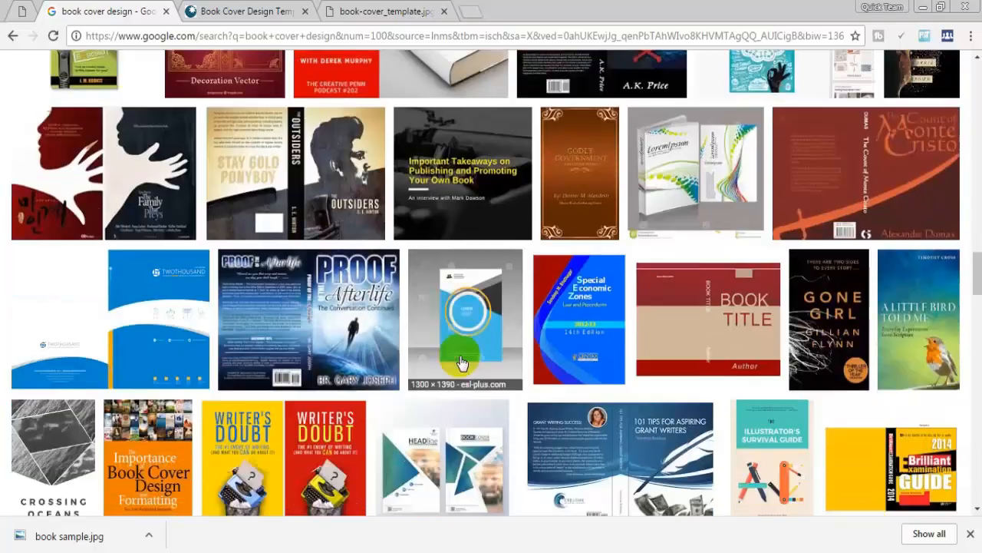